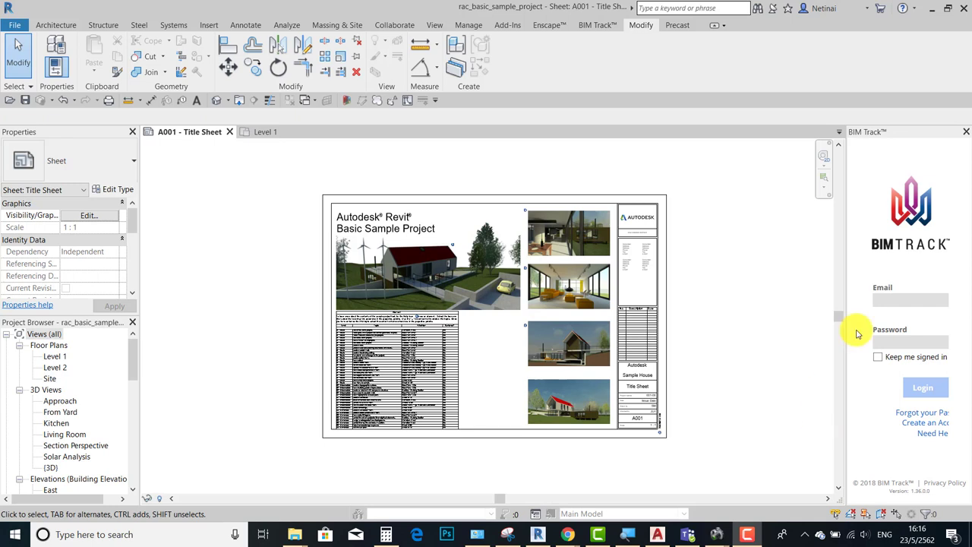
# Close the BIM Track side panel, then zoom and nudge the title sheet right.
pyautogui.click(967, 133)
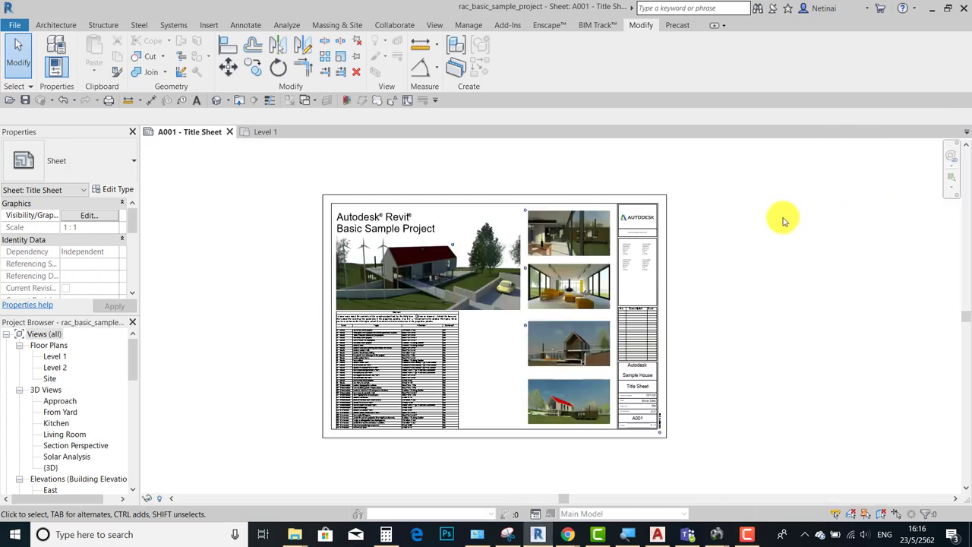
pyautogui.scroll(1, 705, 358)
pyautogui.moveTo(716, 365); pyautogui.dragTo(749, 354, button='middle')
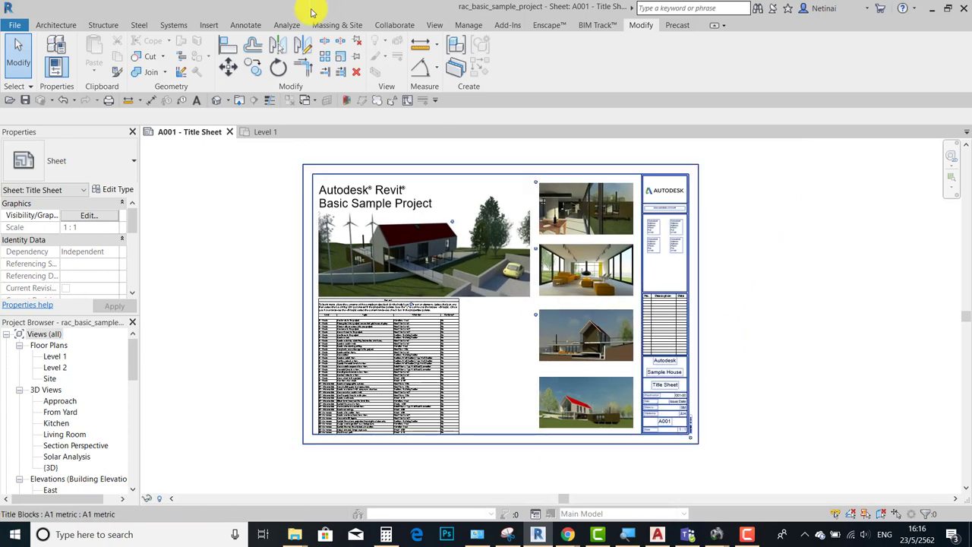
# Browse the bundled Sample Files without opening any, then go to the model's default 3D view.
pyautogui.click(11, 25)
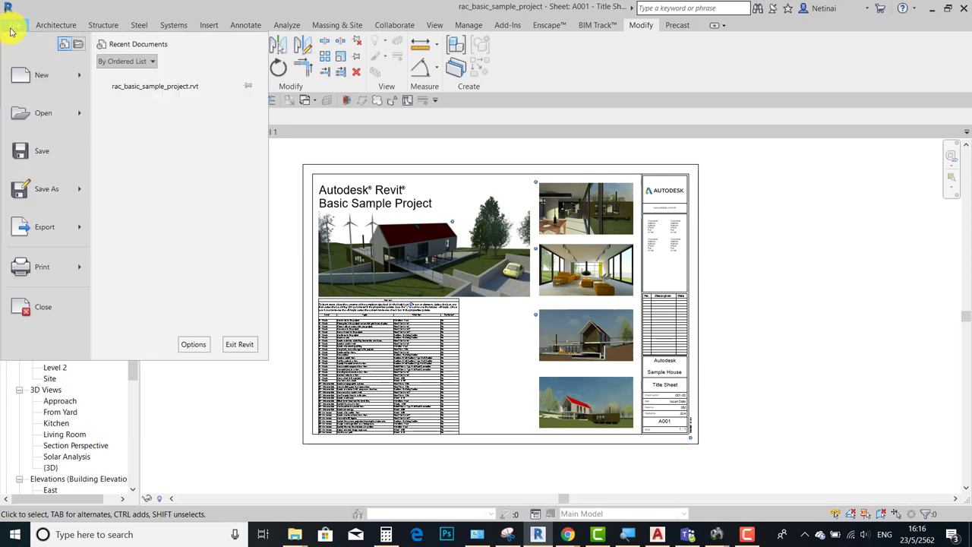
pyautogui.moveTo(43, 112)
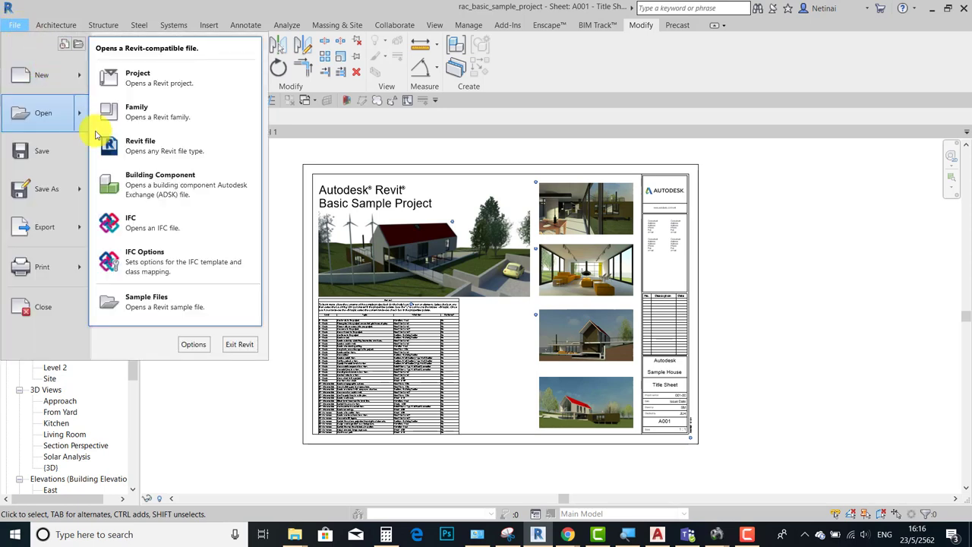
pyautogui.click(135, 300)
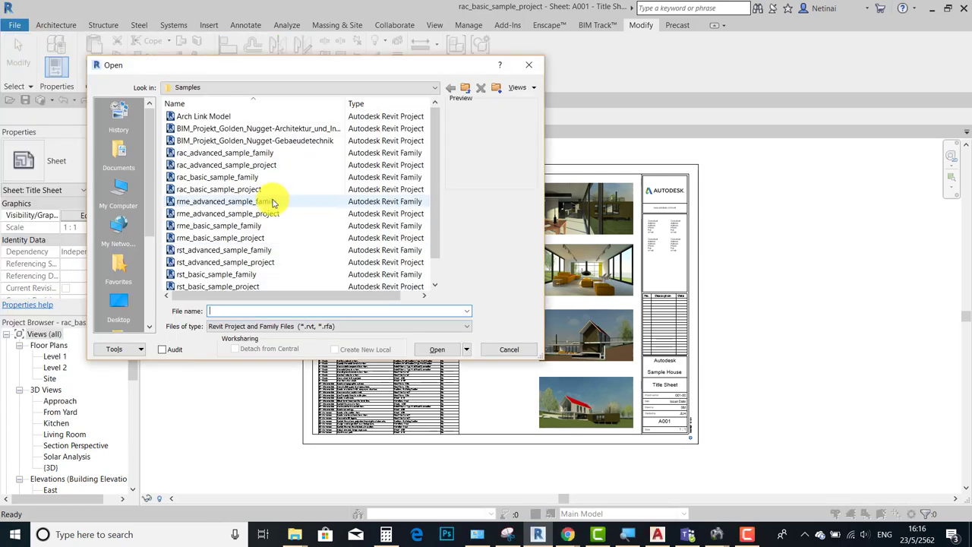
pyautogui.click(215, 179)
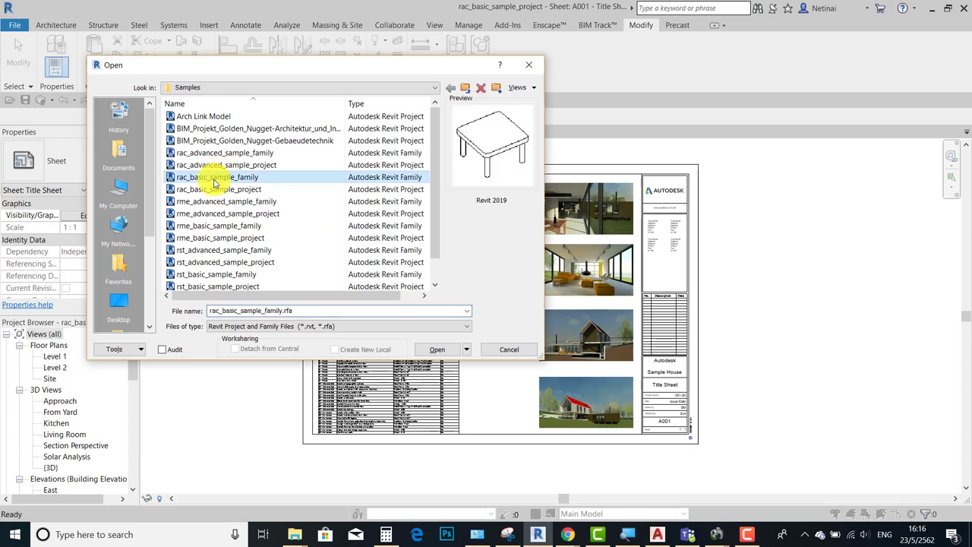
pyautogui.click(213, 189)
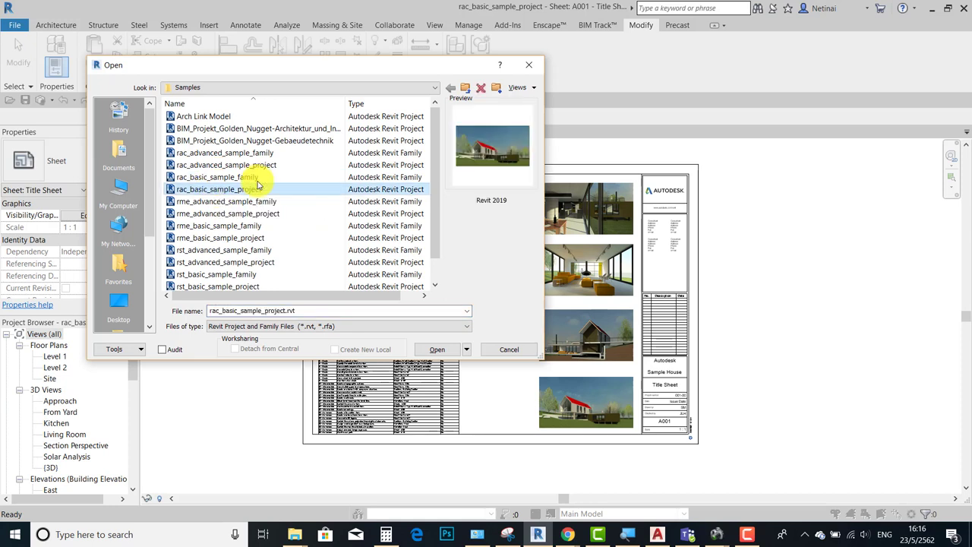
pyautogui.click(530, 63)
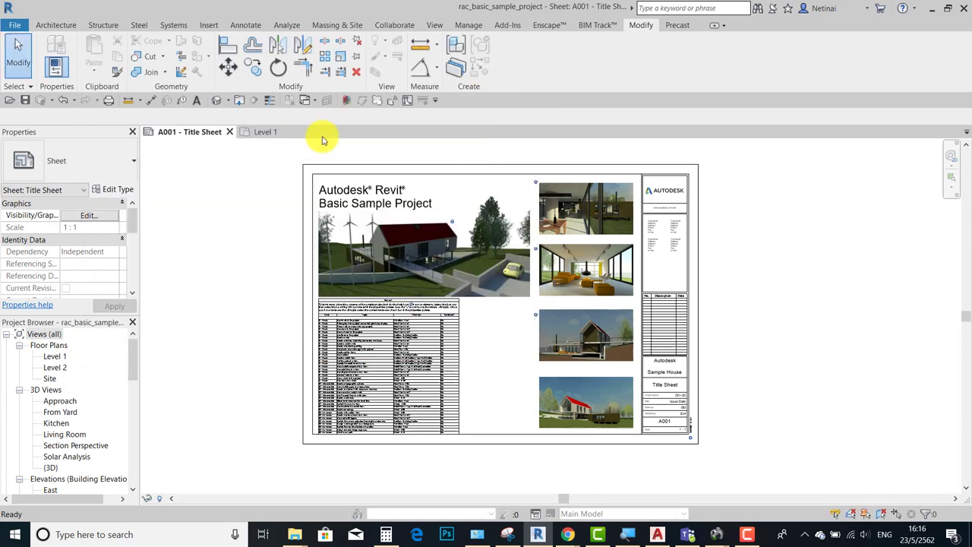
pyautogui.click(216, 100)
# Zoom in on the sample house in 3D, bring up the Analyze tools, and shift the view right.
pyautogui.scroll(2, 617, 226)
pyautogui.scroll(2, 617, 230)
pyautogui.scroll(1, 617, 230)
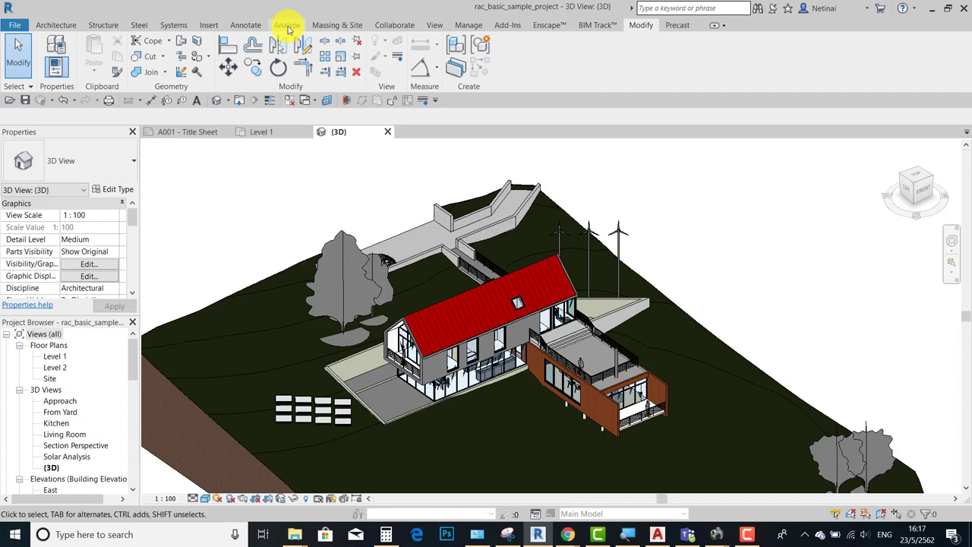
pyautogui.click(286, 25)
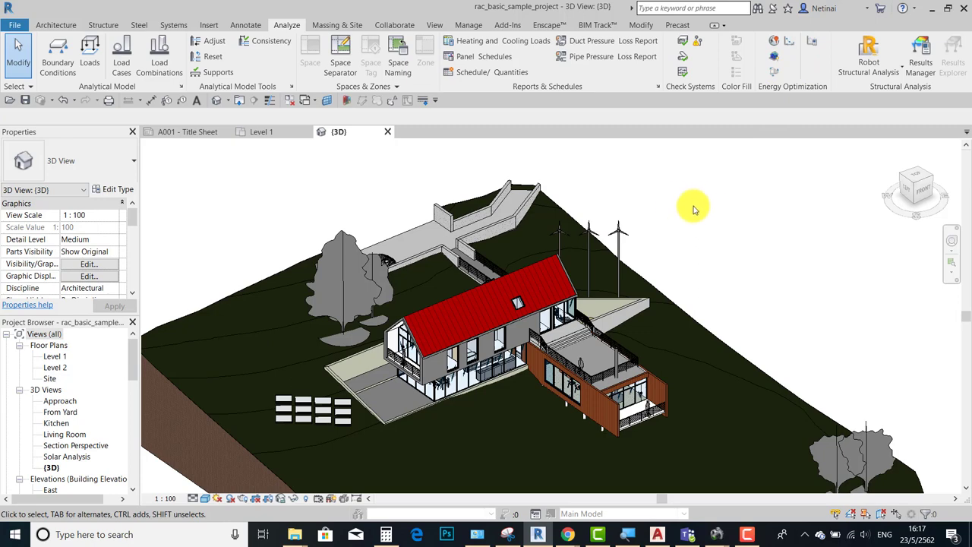
pyautogui.moveTo(695, 206); pyautogui.dragTo(732, 212, button='middle')
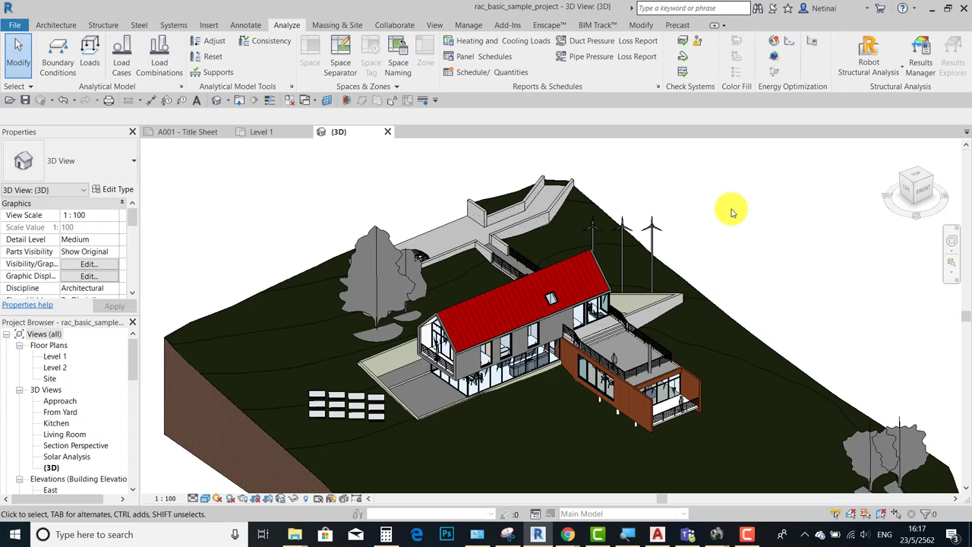
pyautogui.scroll(2, 463, 365)
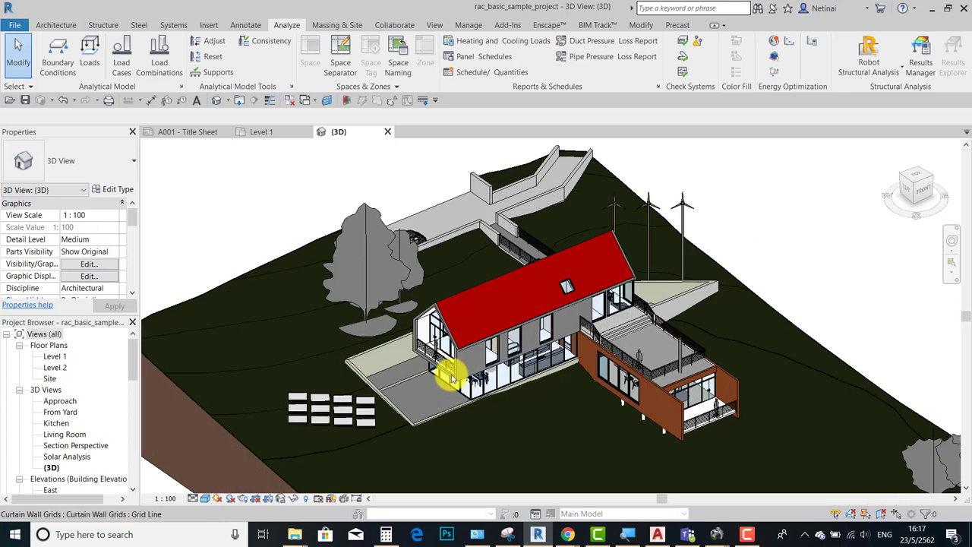
pyautogui.scroll(2, 463, 365)
pyautogui.scroll(2, 462, 365)
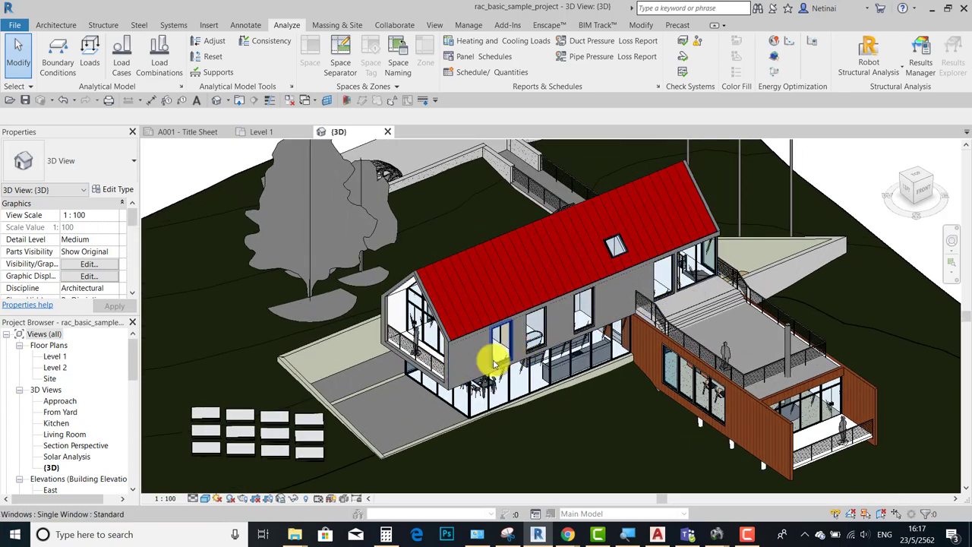
pyautogui.scroll(2, 490, 355)
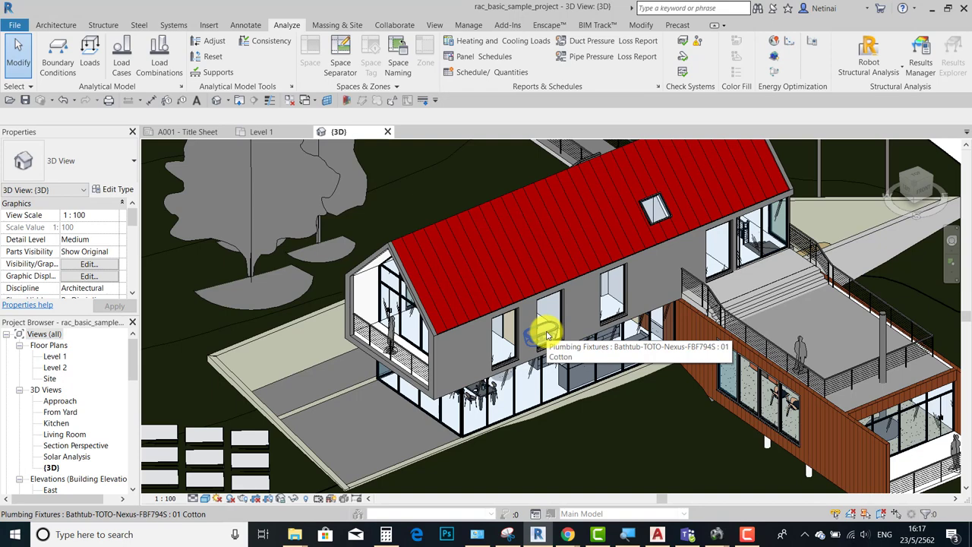
pyautogui.scroll(2, 449, 334)
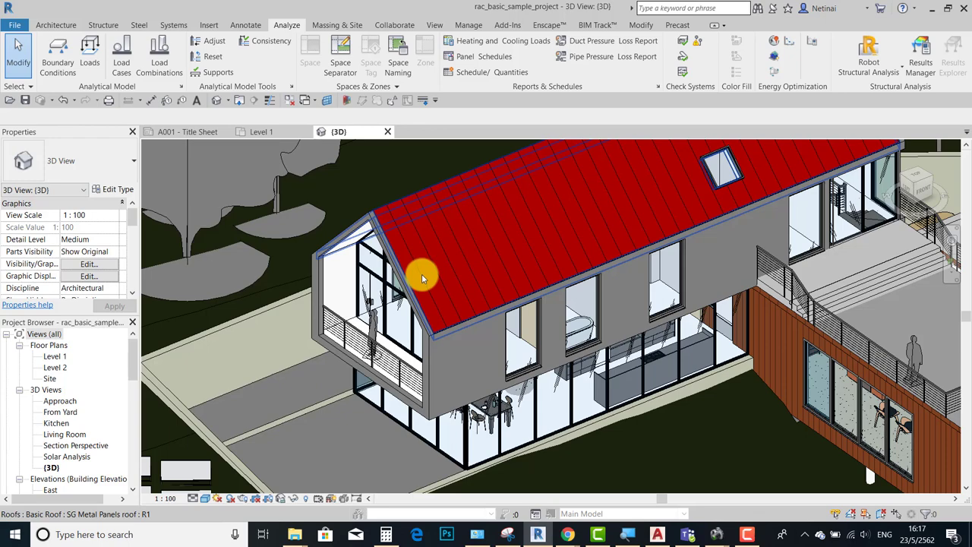
pyautogui.scroll(-1, 423, 279)
pyautogui.scroll(-1, 401, 278)
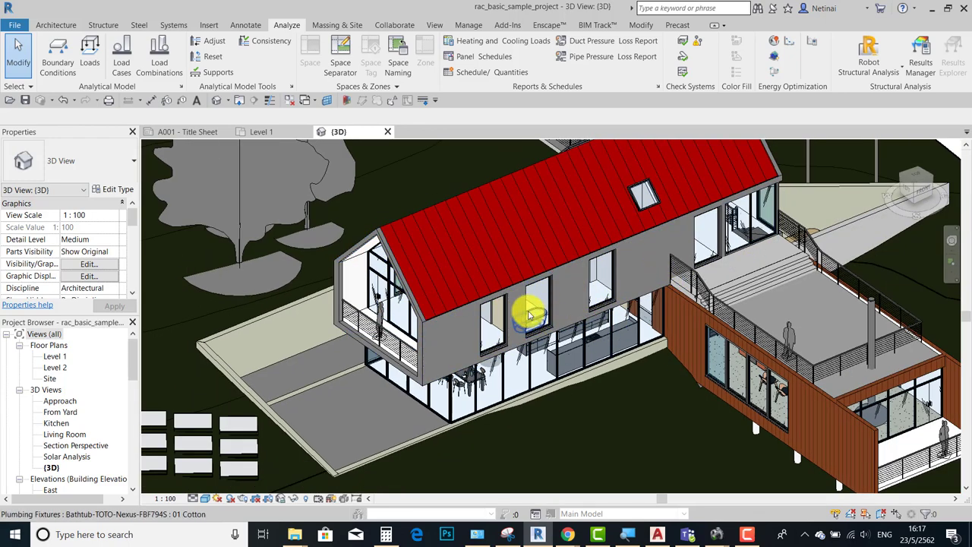
pyautogui.scroll(-1, 473, 315)
pyautogui.scroll(-1, 727, 238)
pyautogui.scroll(-1, 679, 239)
pyautogui.scroll(2, 687, 247)
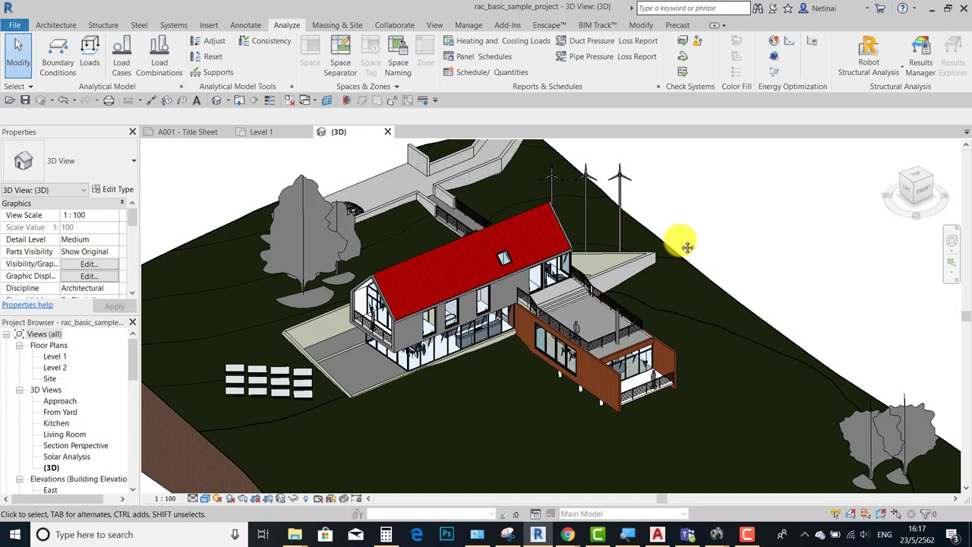
pyautogui.scroll(2, 304, 228)
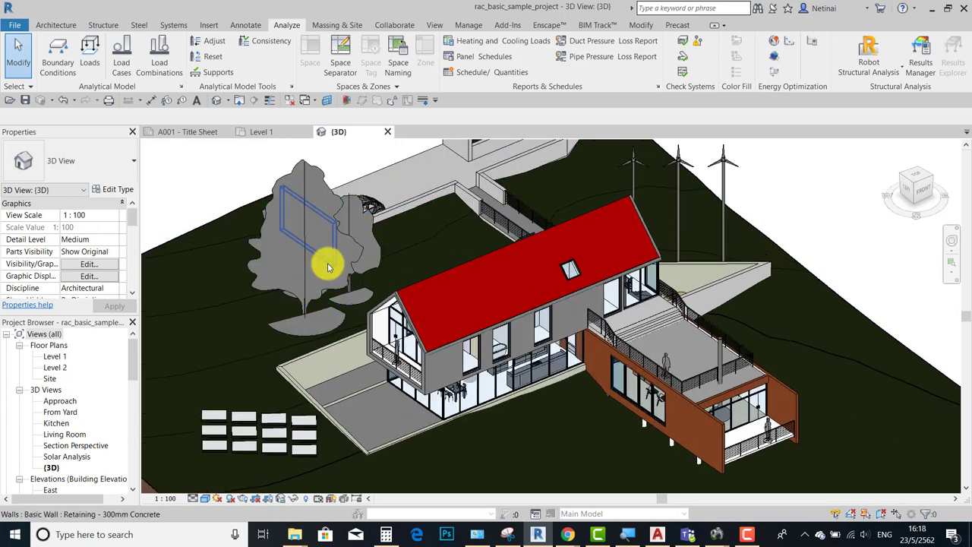
pyautogui.moveTo(317, 283); pyautogui.dragTo(474, 254, button='middle')
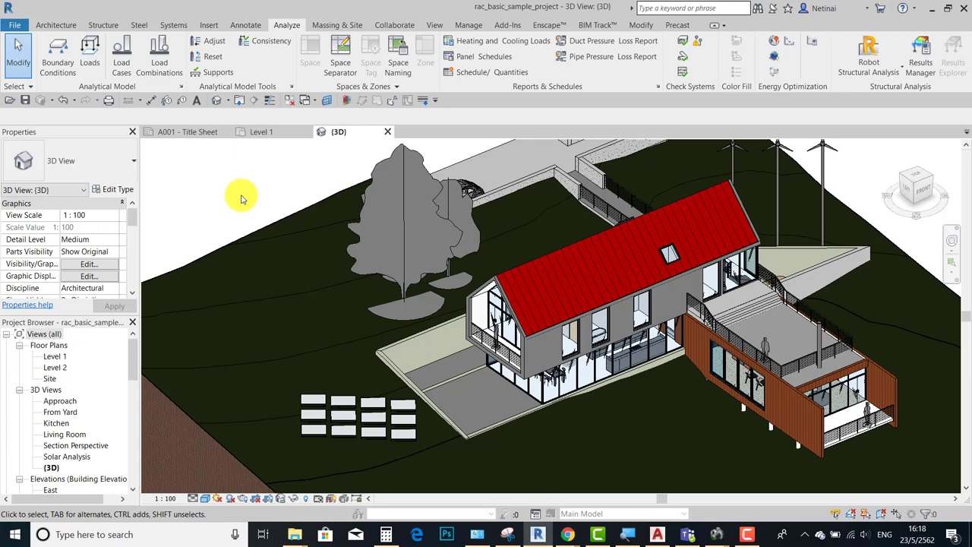
pyautogui.moveTo(799, 246); pyautogui.dragTo(755, 221, button='middle')
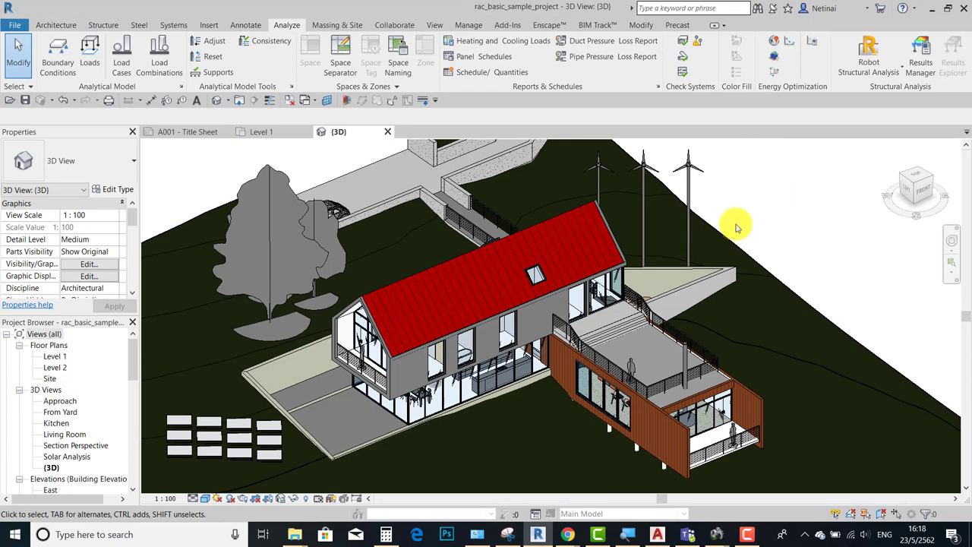
pyautogui.scroll(2, 392, 380)
pyautogui.scroll(2, 403, 373)
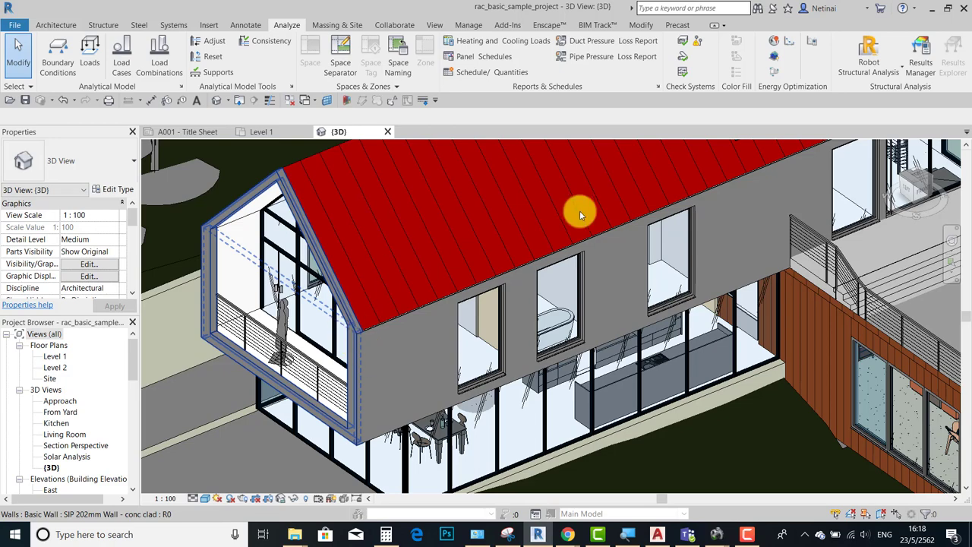
pyautogui.moveTo(580, 211)
pyautogui.keyDown('shift'); pyautogui.mouseDown(button='middle')
pyautogui.moveTo(525, 265)
pyautogui.moveTo(396, 337)
pyautogui.mouseUp(button='middle'); pyautogui.keyUp('shift')
pyautogui.scroll(2, 396, 337)
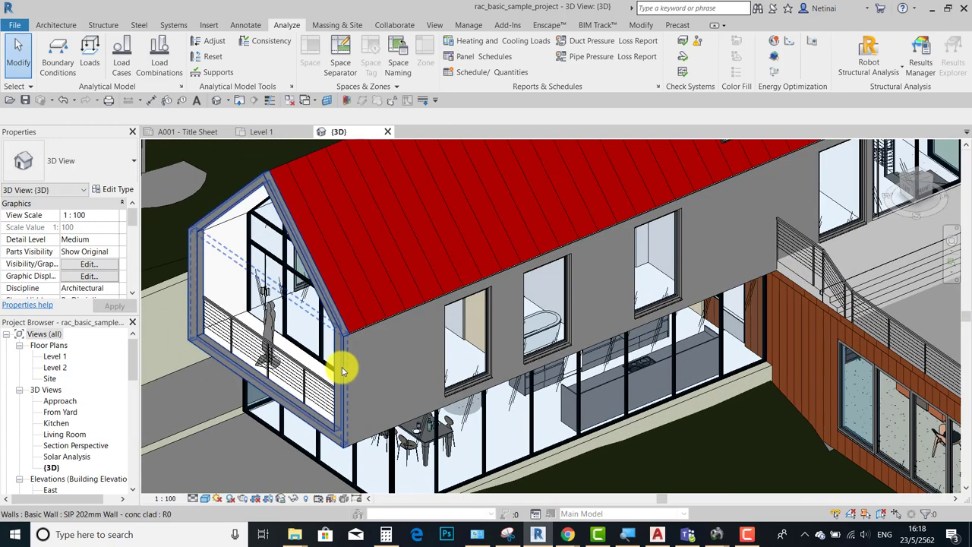
# Inspect the front gable wall's SIP 202mm Wall - conc clad type properties, then go to Level 1.
pyautogui.click(343, 371)
pyautogui.click(120, 190)
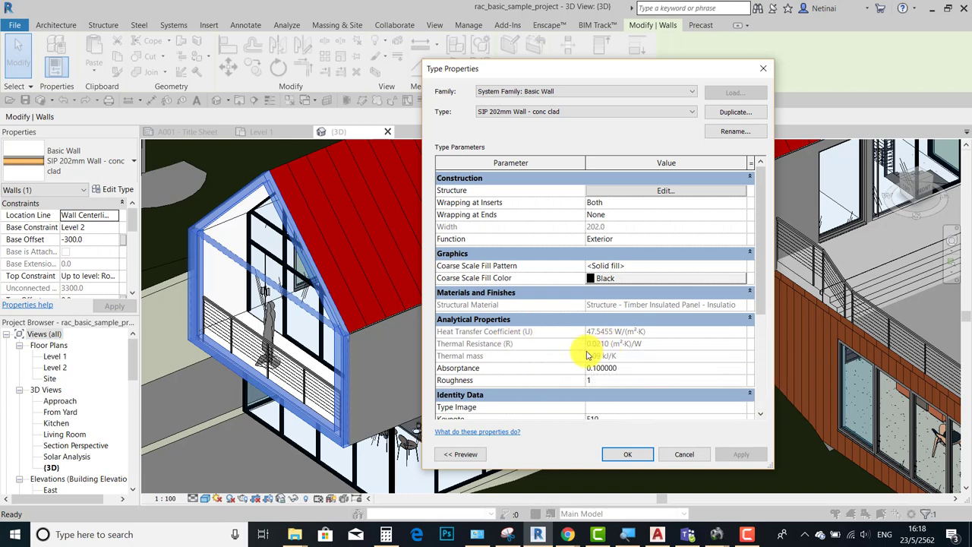
pyautogui.click(760, 71)
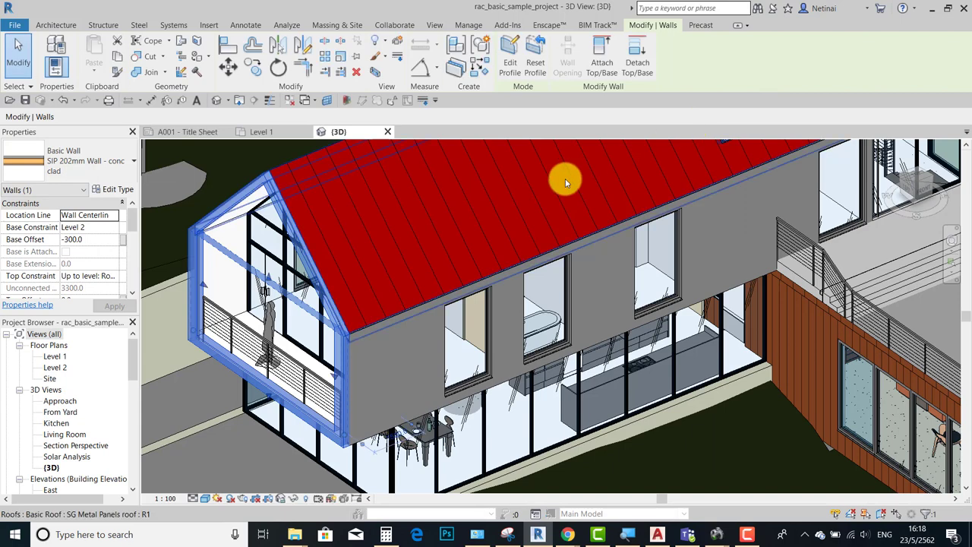
pyautogui.click(265, 134)
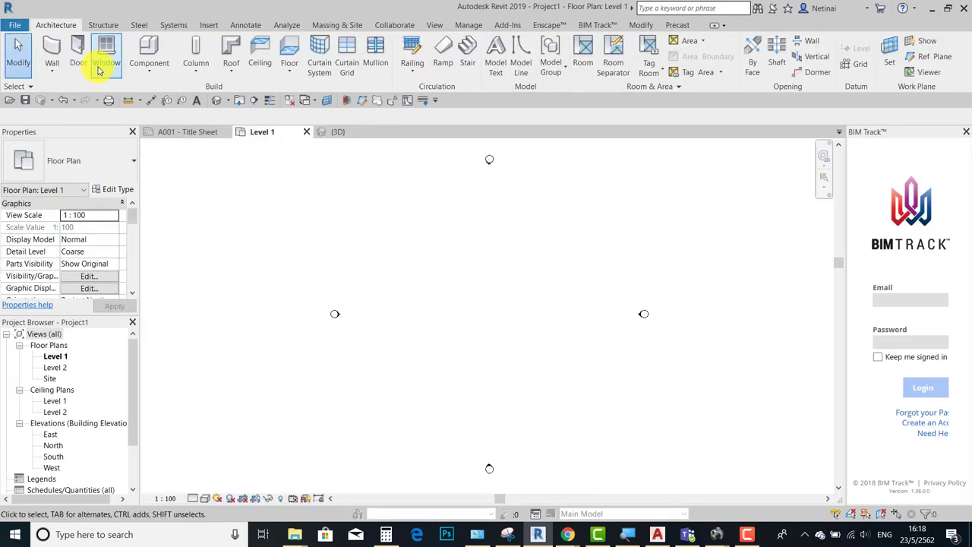
# Start an architectural wall and open its type's layer structure material list.
pyautogui.click(64, 70)
pyautogui.click(67, 91)
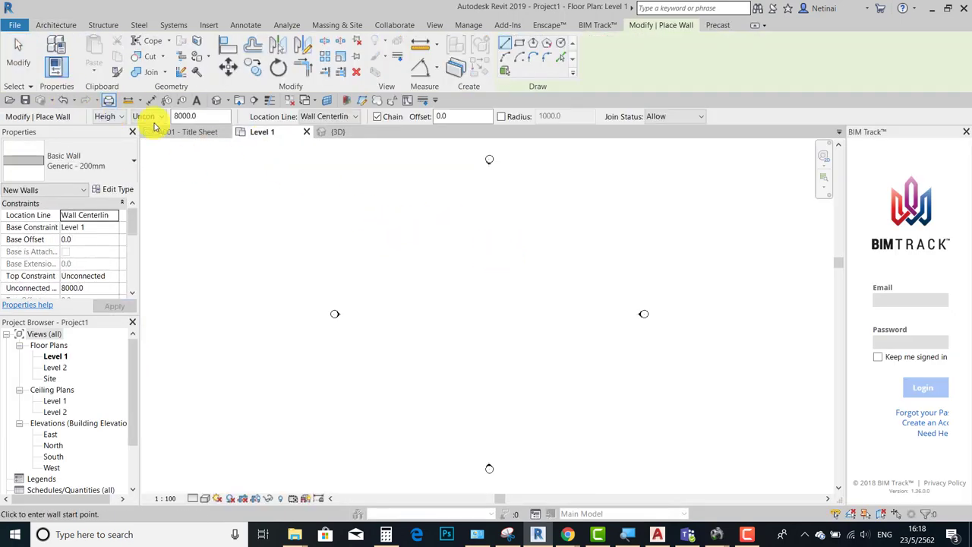
pyautogui.click(114, 190)
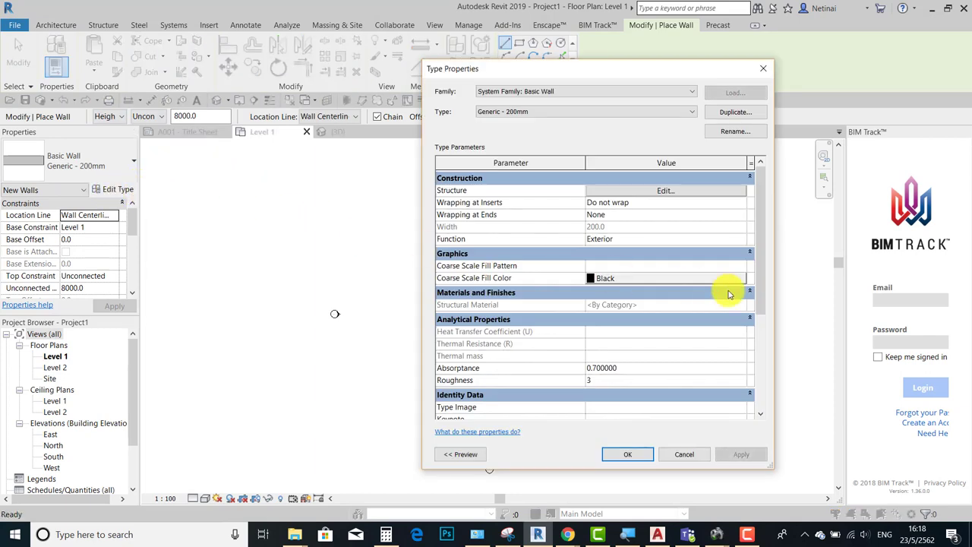
pyautogui.click(653, 191)
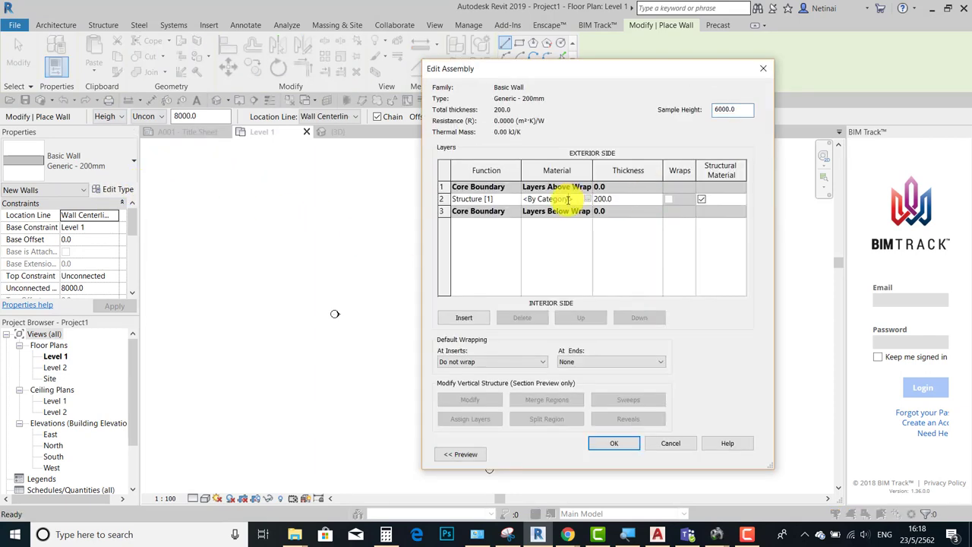
pyautogui.click(587, 199)
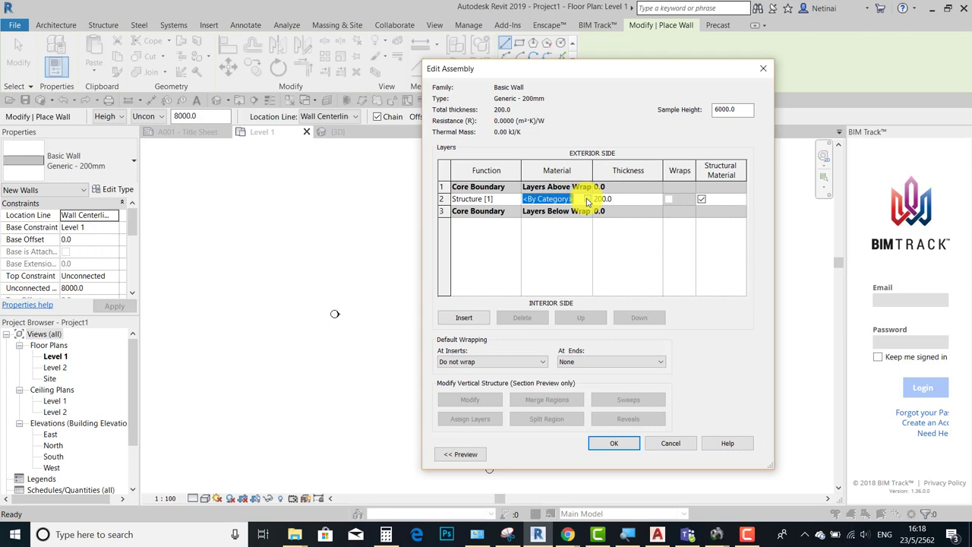
pyautogui.click(586, 199)
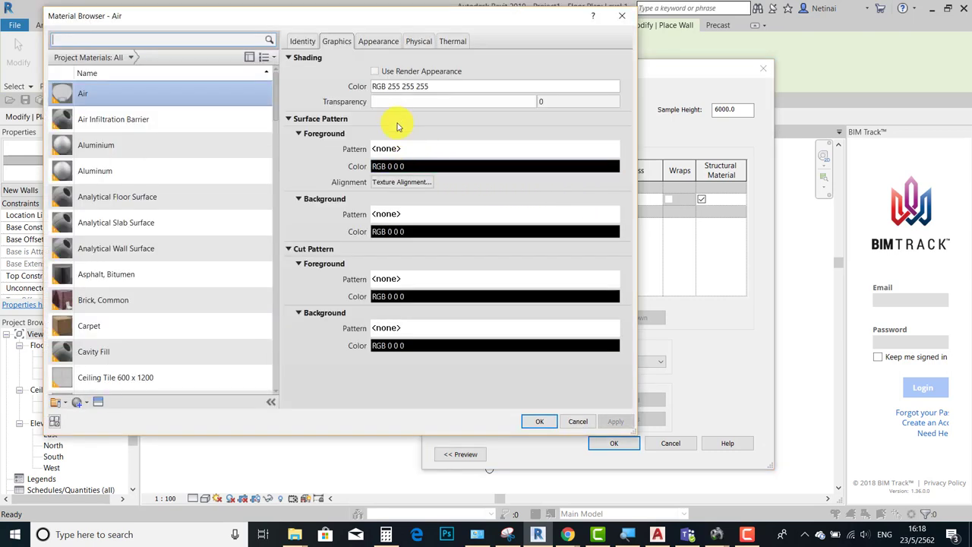
# Review Brick, Common's thermal properties, then close all wall dialogs and cancel the wall.
pyautogui.click(114, 300)
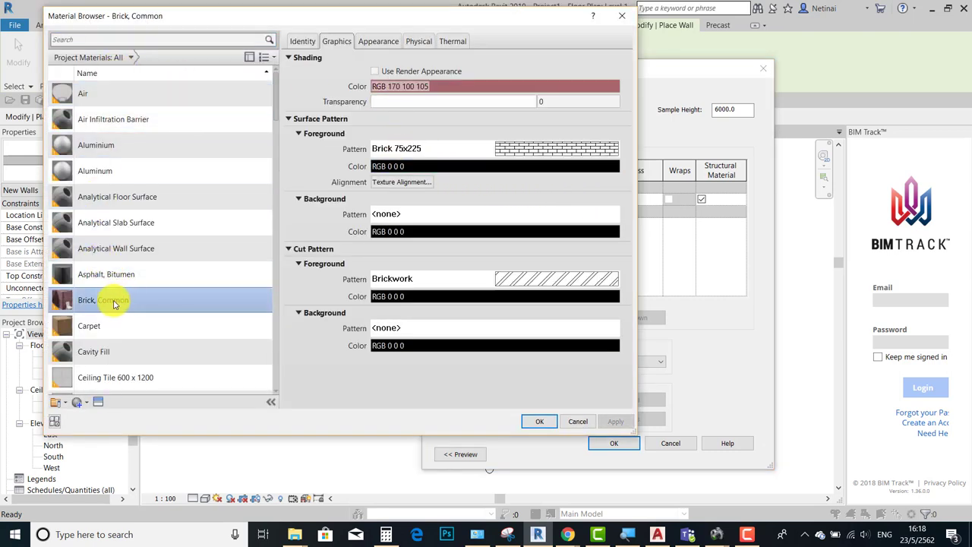
pyautogui.click(452, 42)
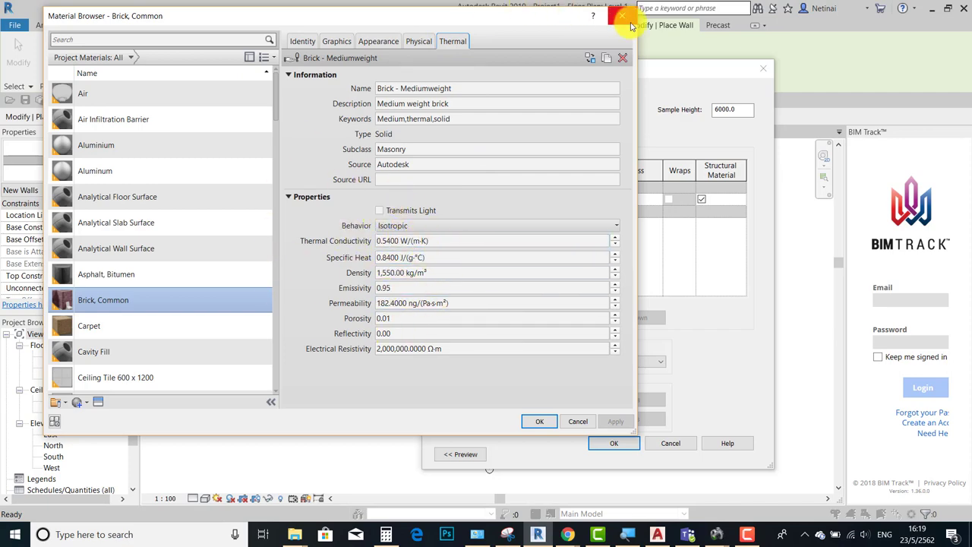
pyautogui.click(622, 16)
pyautogui.click(763, 68)
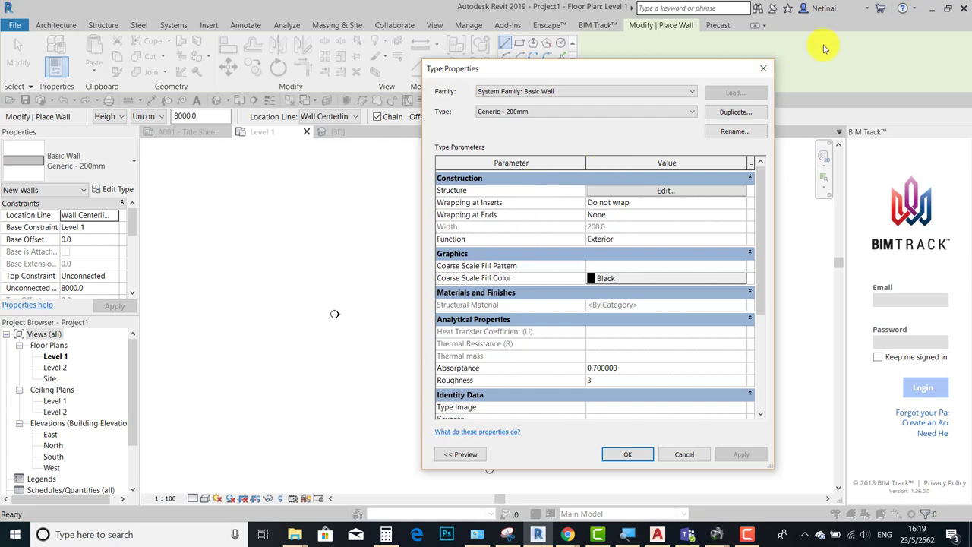
pyautogui.click(760, 71)
pyautogui.press('Escape')
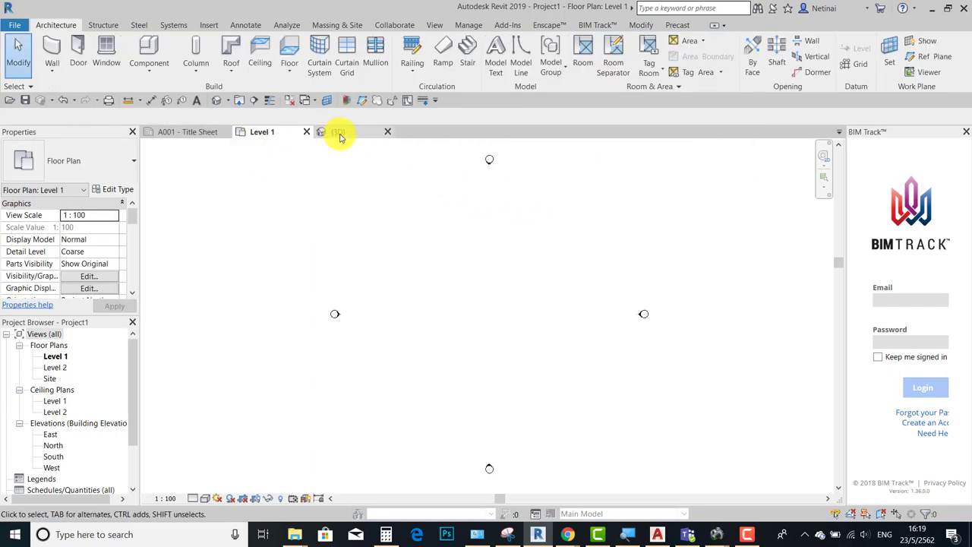
# Return to the {3D} view, orbit and zoom out to the whole site, and show Analyze tools.
pyautogui.click(334, 132)
pyautogui.moveTo(347, 282)
pyautogui.keyDown('shift'); pyautogui.mouseDown(button='middle')
pyautogui.moveTo(358, 297)
pyautogui.moveTo(456, 297)
pyautogui.moveTo(619, 228)
pyautogui.moveTo(630, 278)
pyautogui.moveTo(451, 224)
pyautogui.moveTo(481, 282)
pyautogui.mouseUp(button='middle'); pyautogui.keyUp('shift')
pyautogui.scroll(-2, 481, 282)
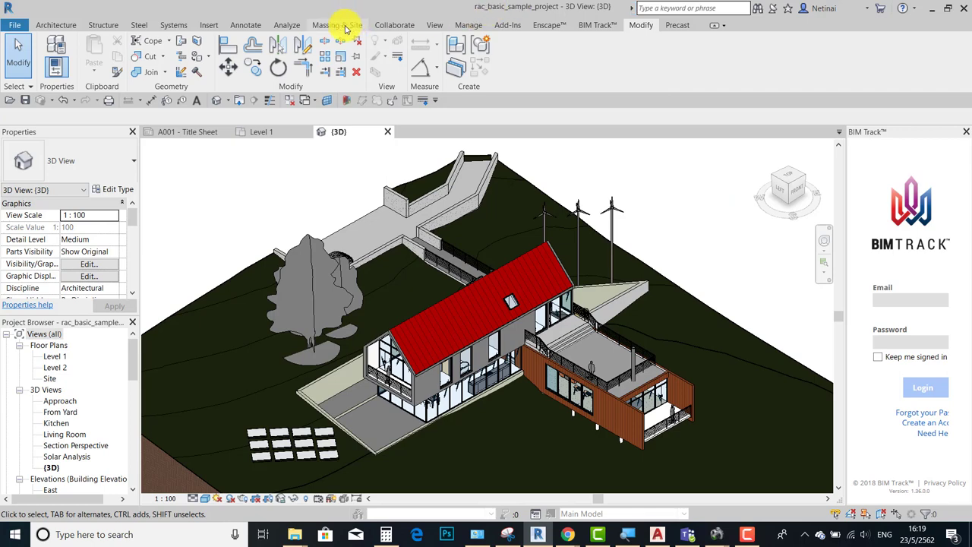
pyautogui.click(286, 25)
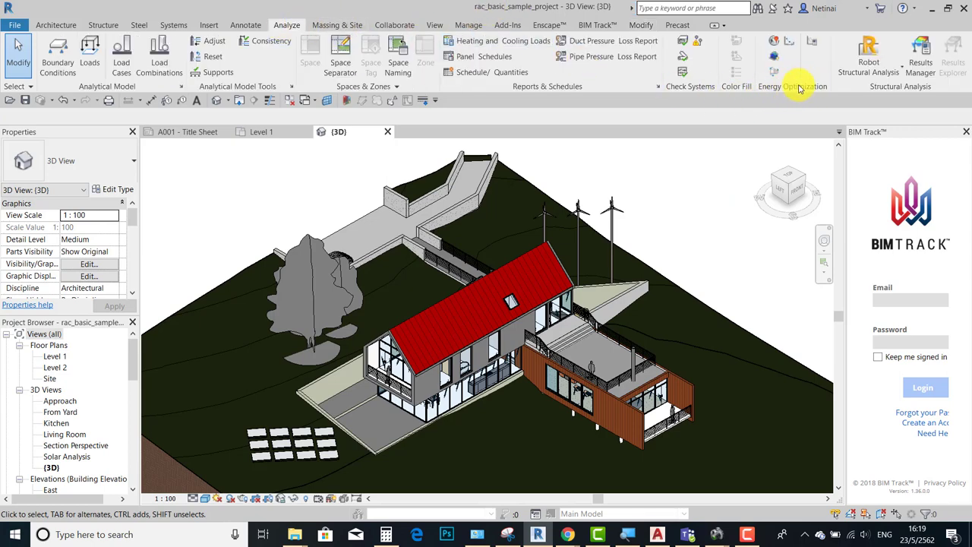
# Set Energy Settings Mode to Use Building Elements; confirm Level 1 Living Rm. ground plane and 200.0 resolutions.
pyautogui.click(812, 43)
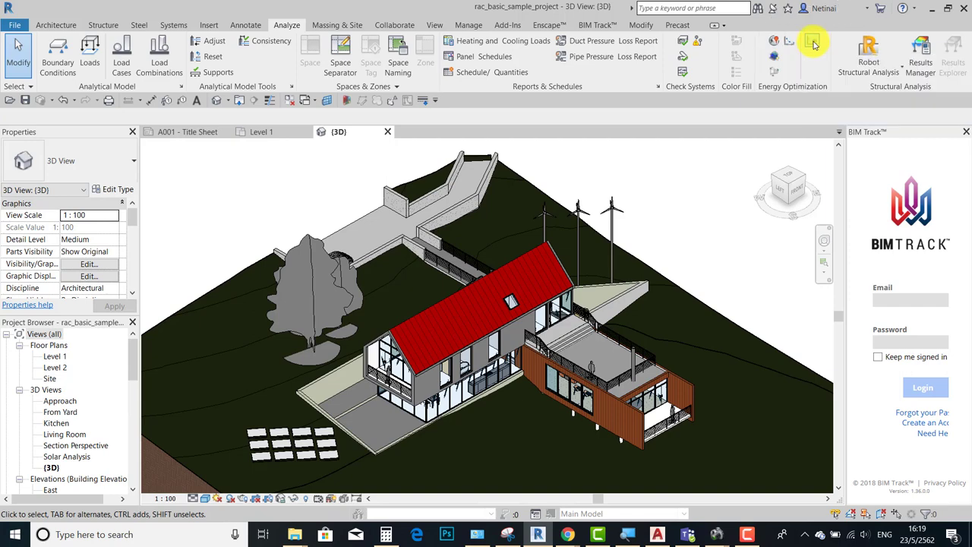
pyautogui.moveTo(691, 110); pyautogui.dragTo(521, 125)
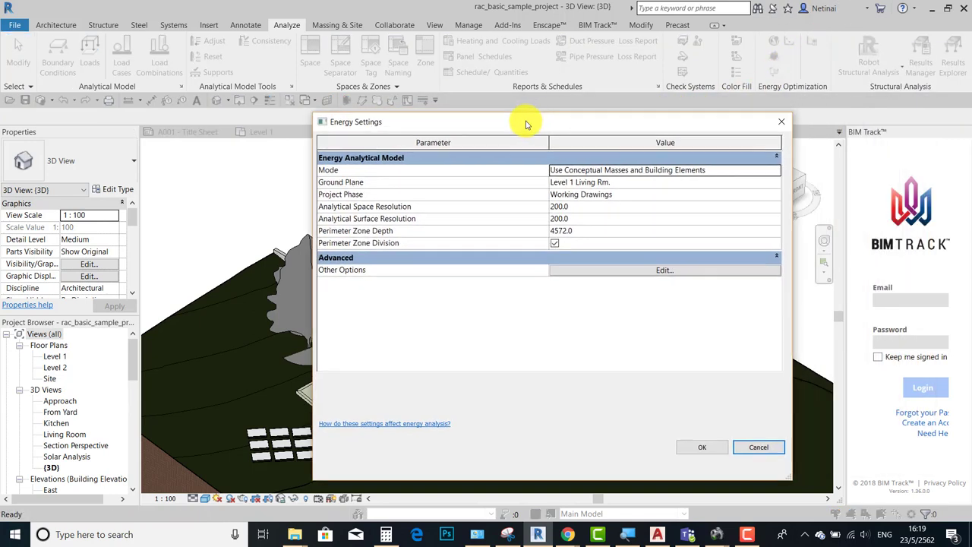
pyautogui.click(677, 173)
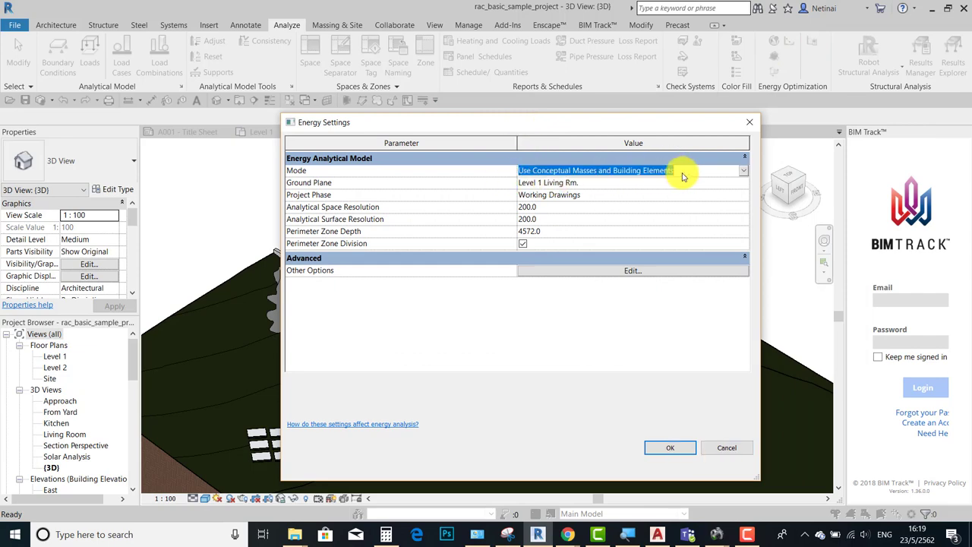
pyautogui.click(744, 172)
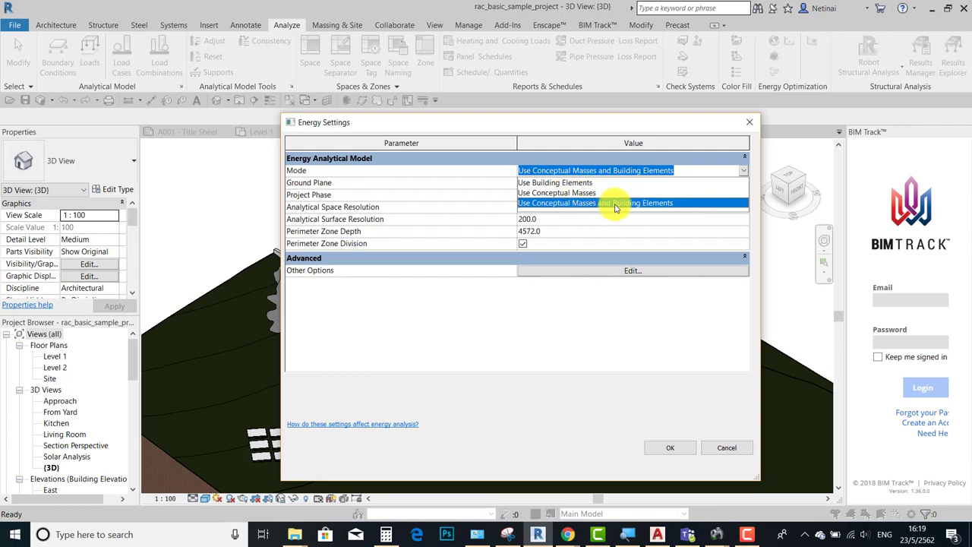
pyautogui.click(572, 184)
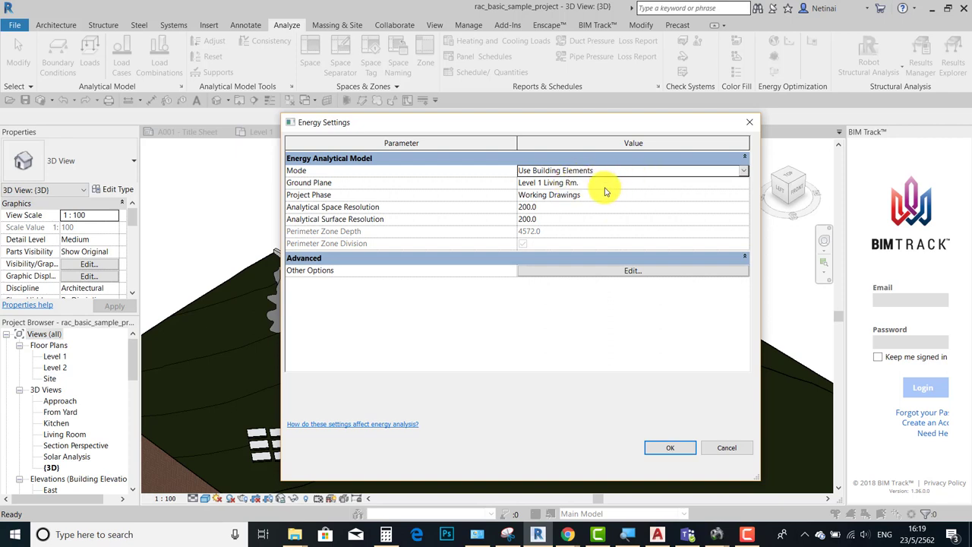
pyautogui.click(604, 185)
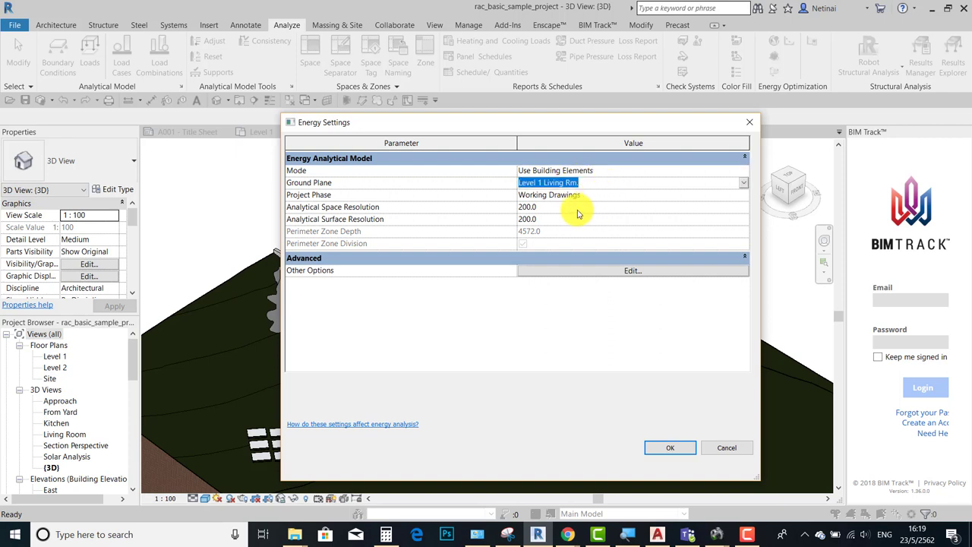
pyautogui.click(563, 208)
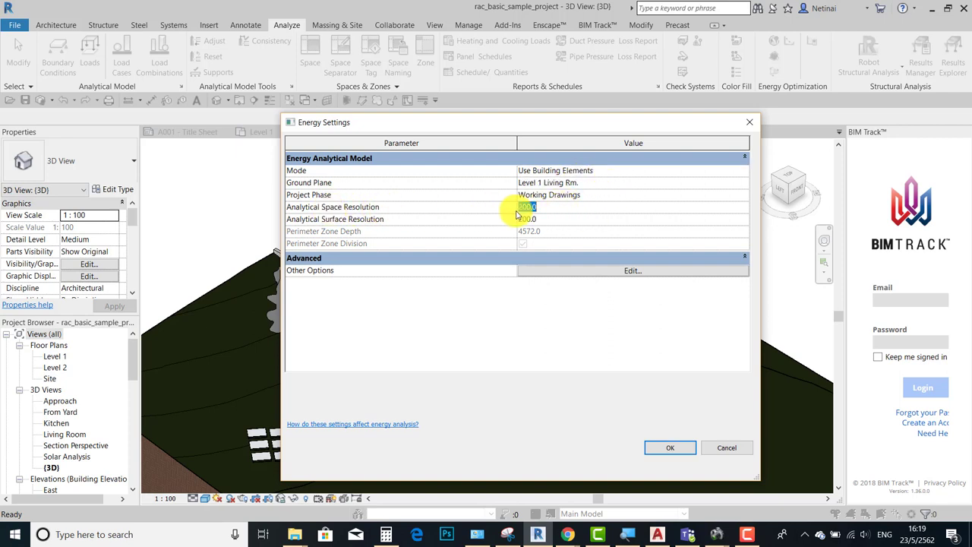
pyautogui.click(544, 219)
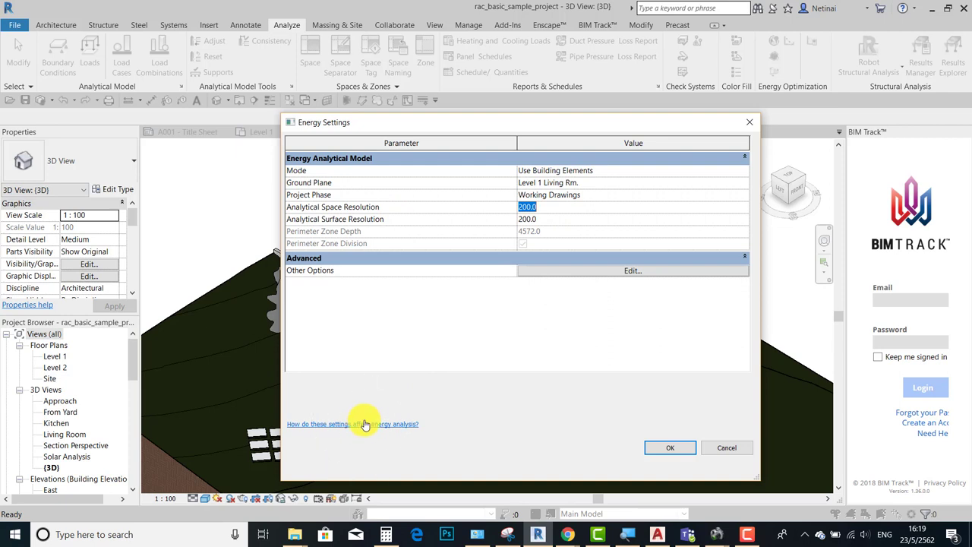
pyautogui.click(538, 209)
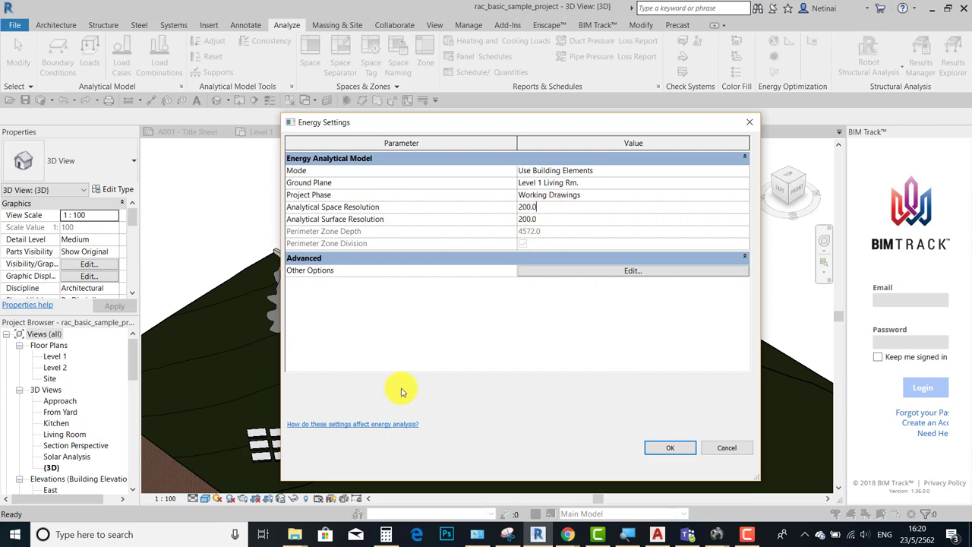
# Open the Energy Settings online help and scroll through the page.
pyautogui.click(367, 427)
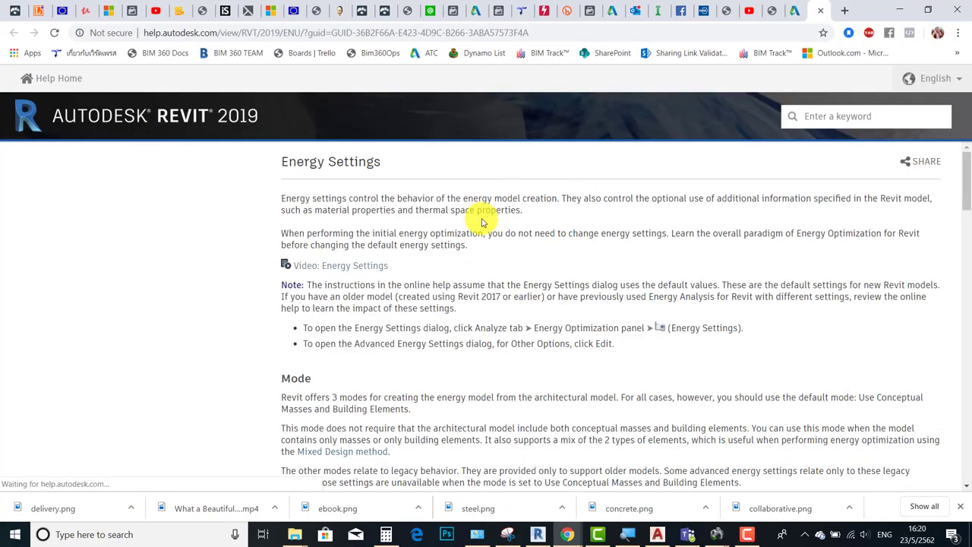
pyautogui.scroll(-1, 482, 219)
pyautogui.scroll(-2, 481, 220)
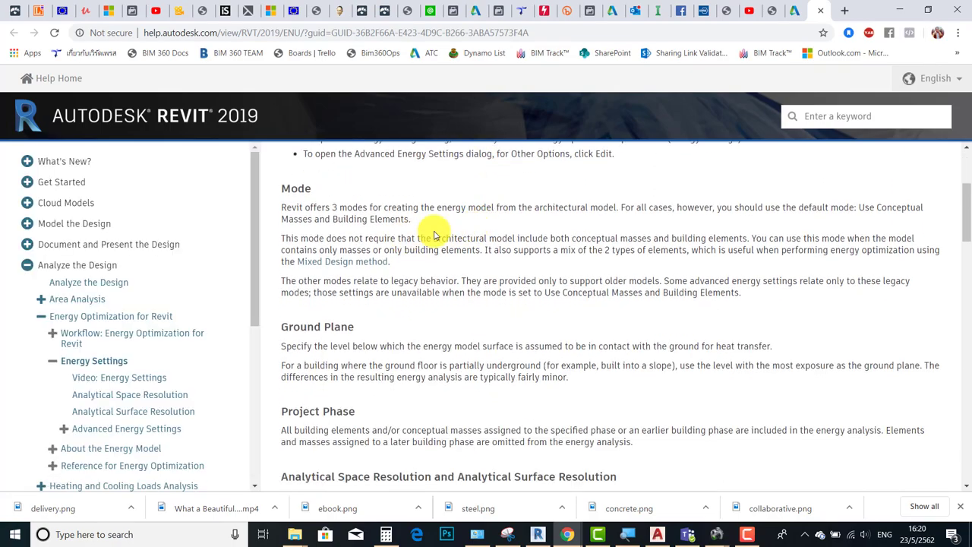
pyautogui.scroll(-1, 434, 233)
pyautogui.scroll(-2, 434, 232)
pyautogui.scroll(-4, 437, 235)
pyautogui.scroll(-3, 443, 243)
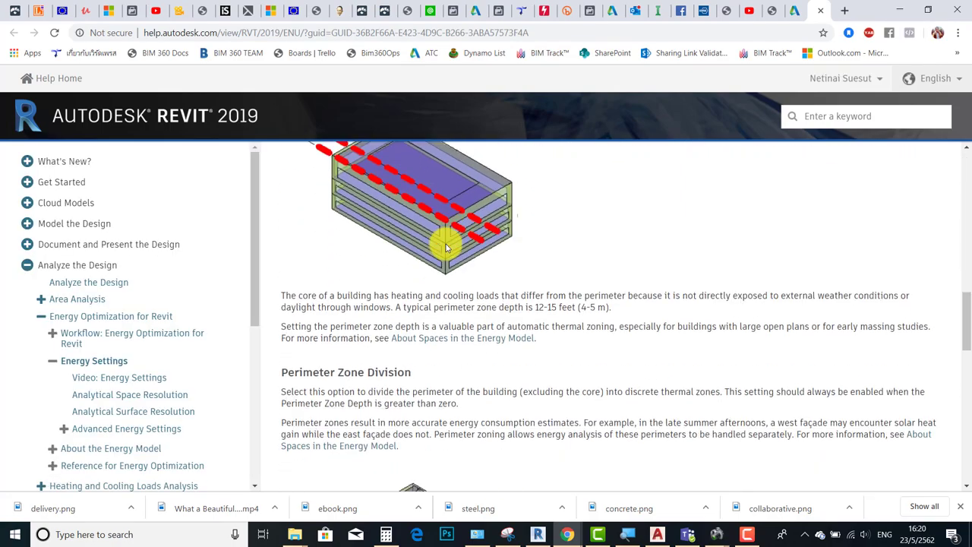
pyautogui.scroll(-3, 445, 245)
pyautogui.scroll(-1, 445, 246)
pyautogui.scroll(-3, 446, 249)
pyautogui.scroll(-3, 447, 249)
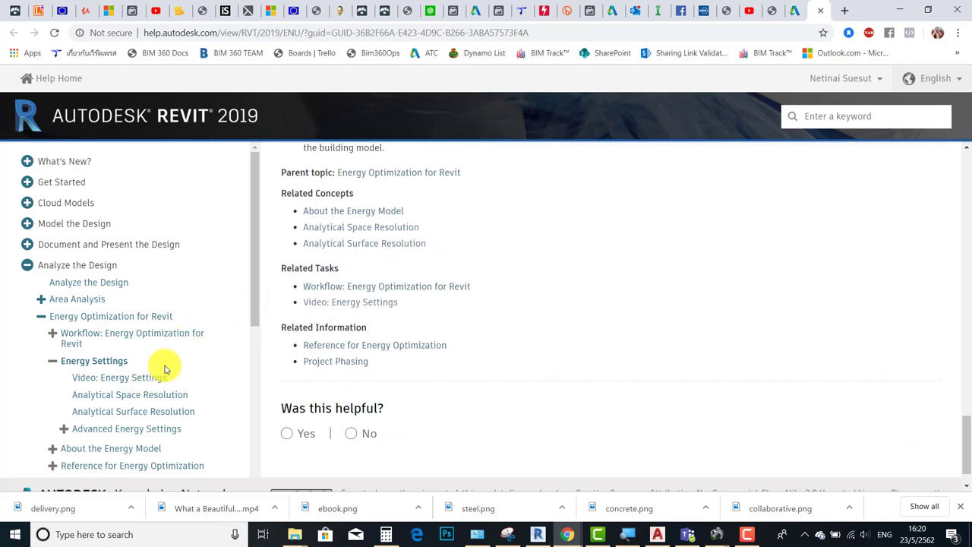
# Read the Analytical Space Resolution article, highlighting its default millimetre value, then return to Revit.
pyautogui.click(144, 403)
pyautogui.scroll(-2, 482, 250)
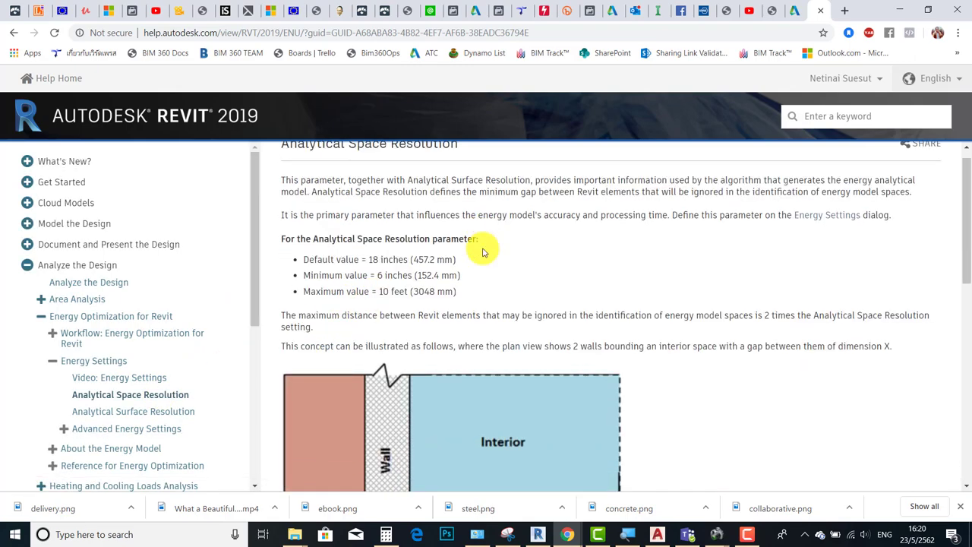
pyautogui.scroll(-1, 481, 250)
pyautogui.scroll(1, 456, 250)
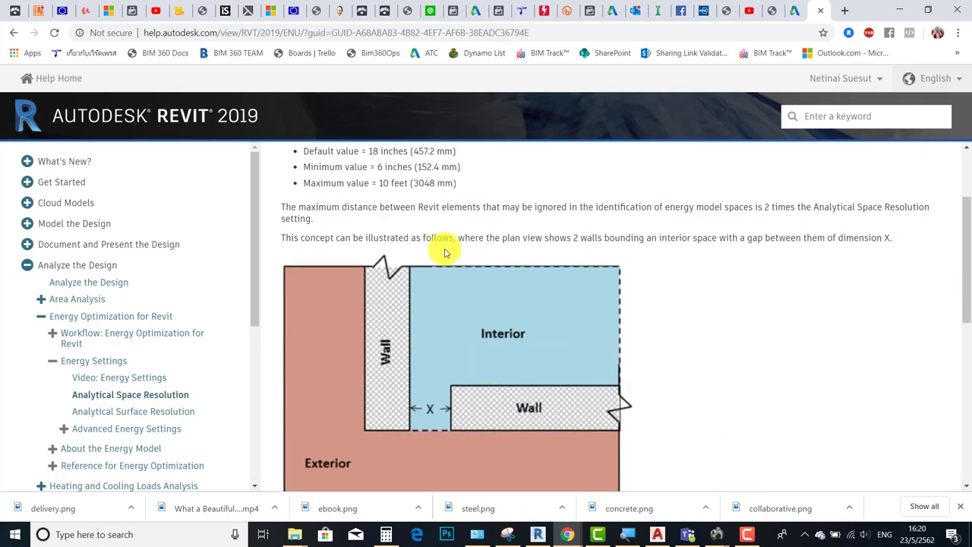
pyautogui.scroll(1, 458, 312)
pyautogui.scroll(1, 459, 311)
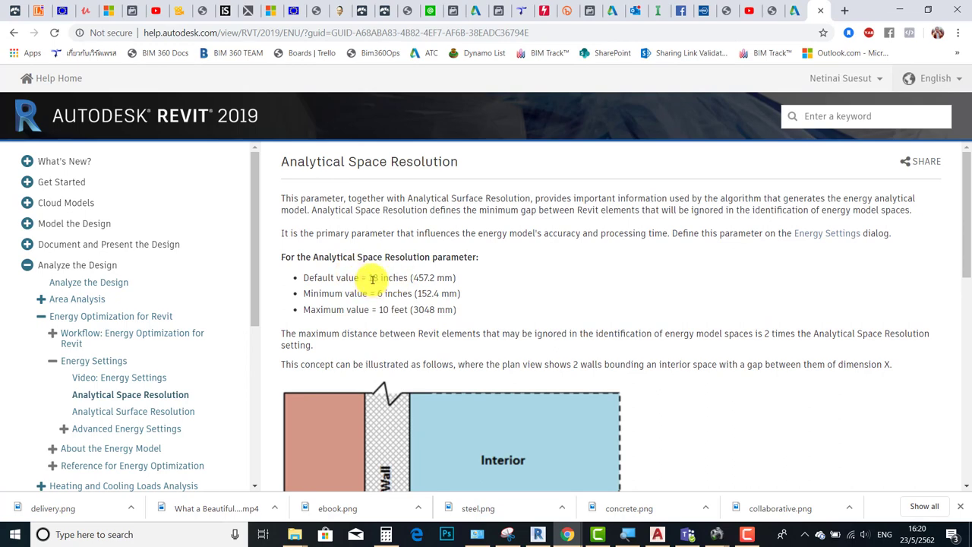
pyautogui.moveTo(410, 278); pyautogui.dragTo(440, 278)
pyautogui.scroll(-3, 468, 280)
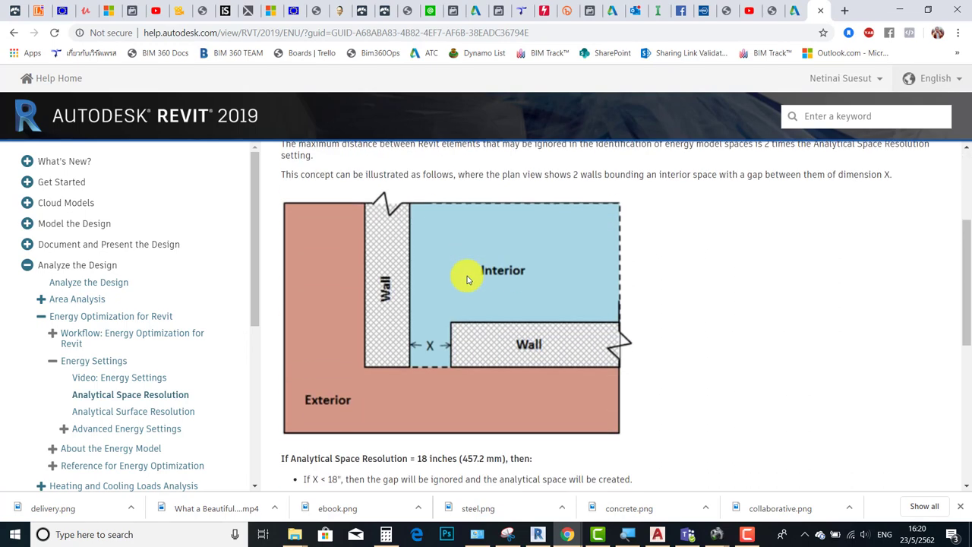
pyautogui.scroll(1, 430, 282)
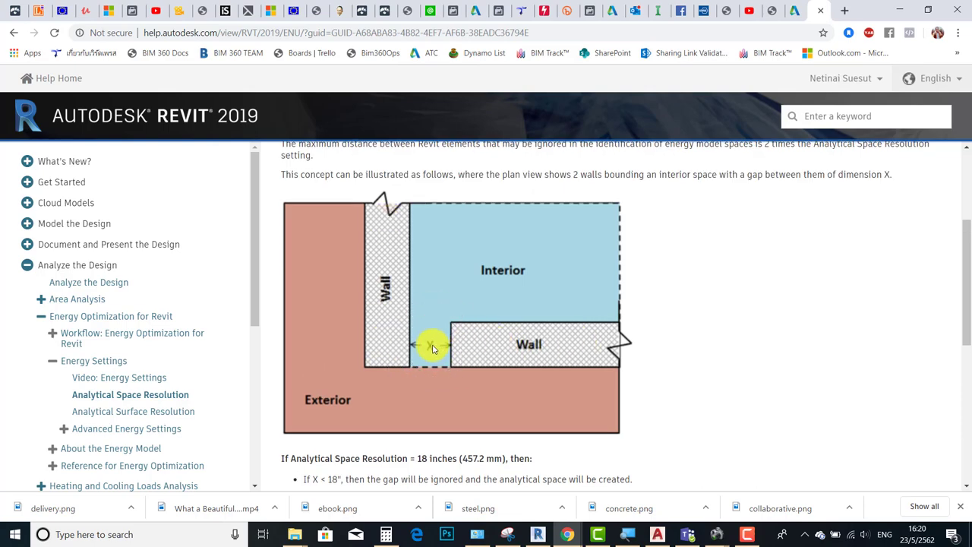
pyautogui.scroll(-2, 431, 348)
pyautogui.scroll(1, 337, 354)
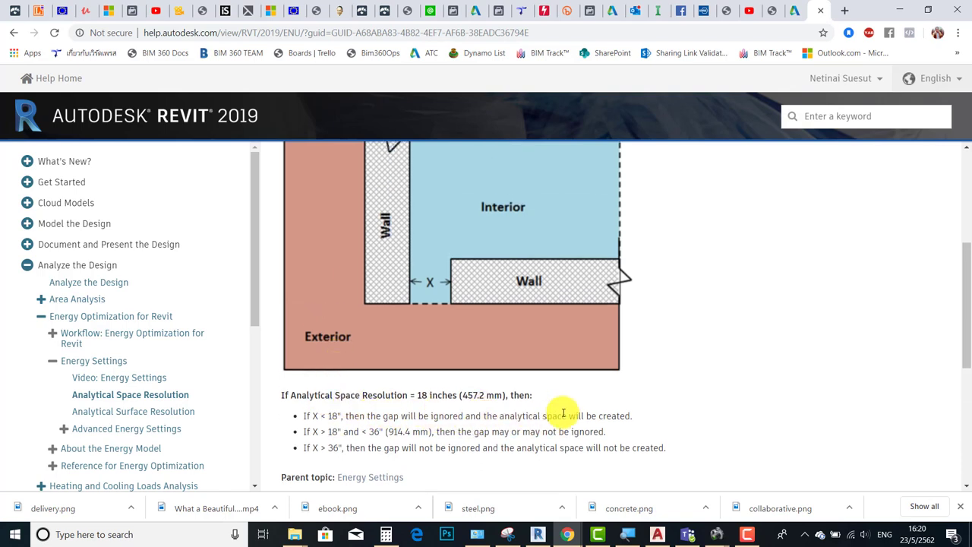
pyautogui.scroll(1, 506, 365)
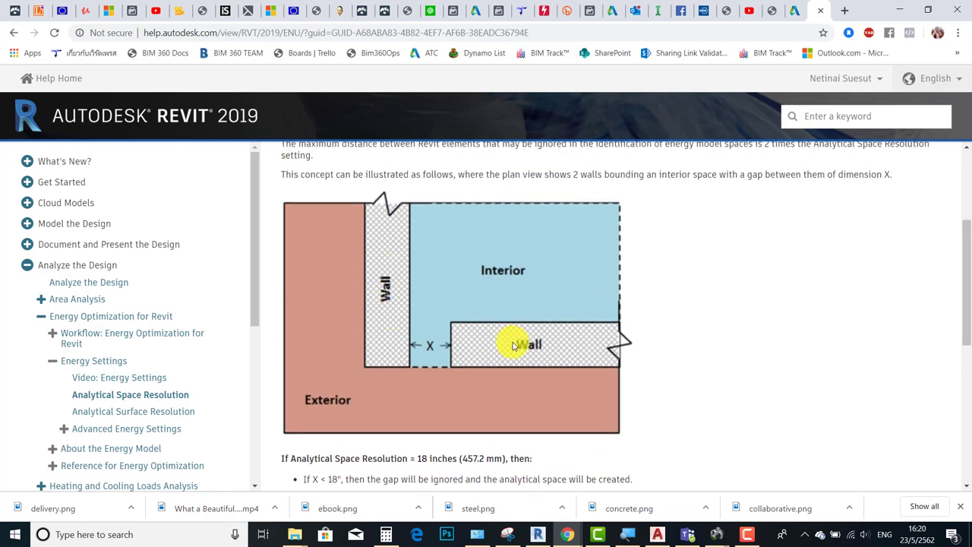
pyautogui.scroll(-1, 494, 348)
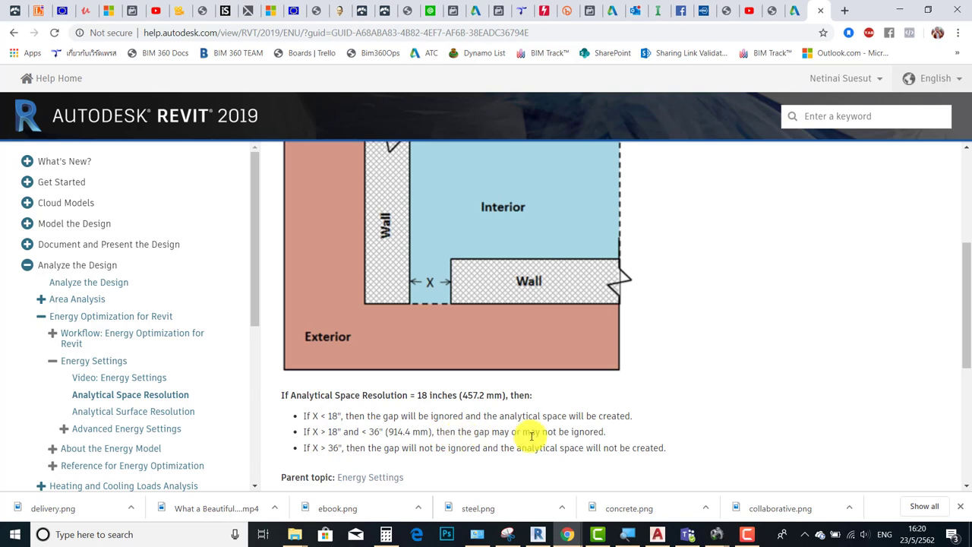
pyautogui.scroll(1, 441, 304)
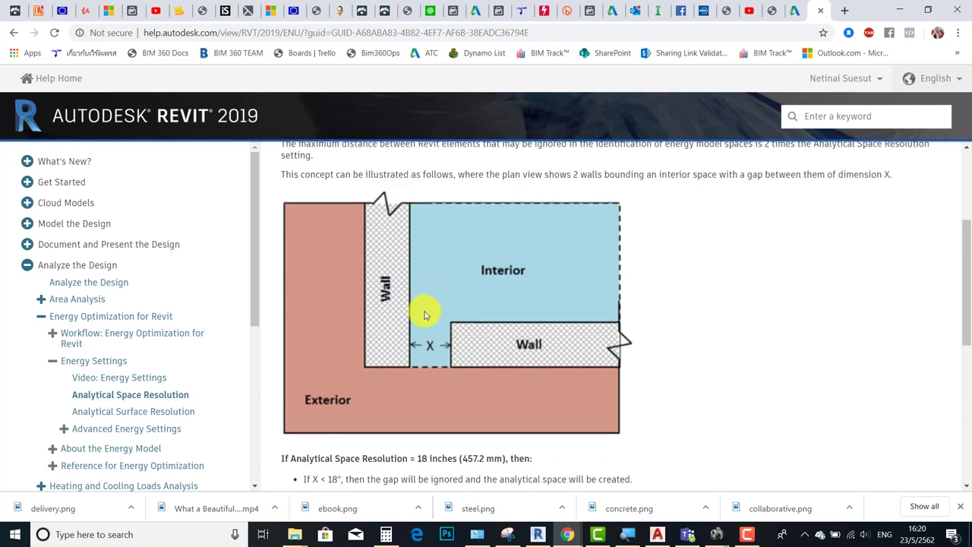
pyautogui.scroll(-1, 424, 315)
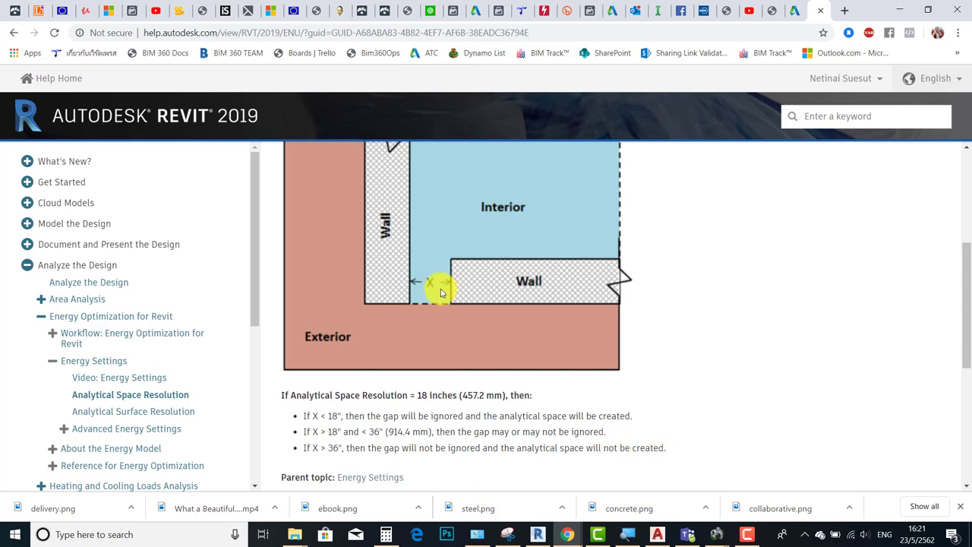
pyautogui.scroll(1, 439, 284)
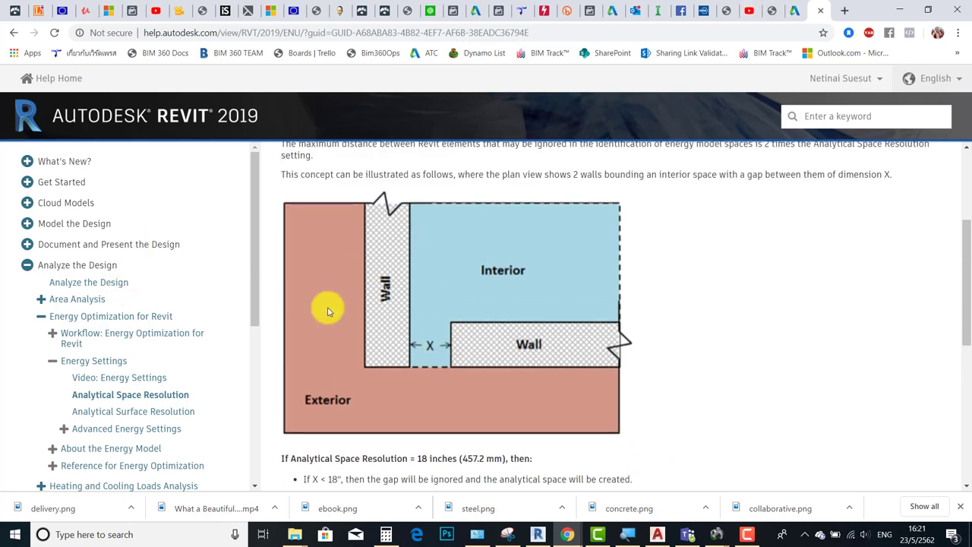
pyautogui.click(904, 9)
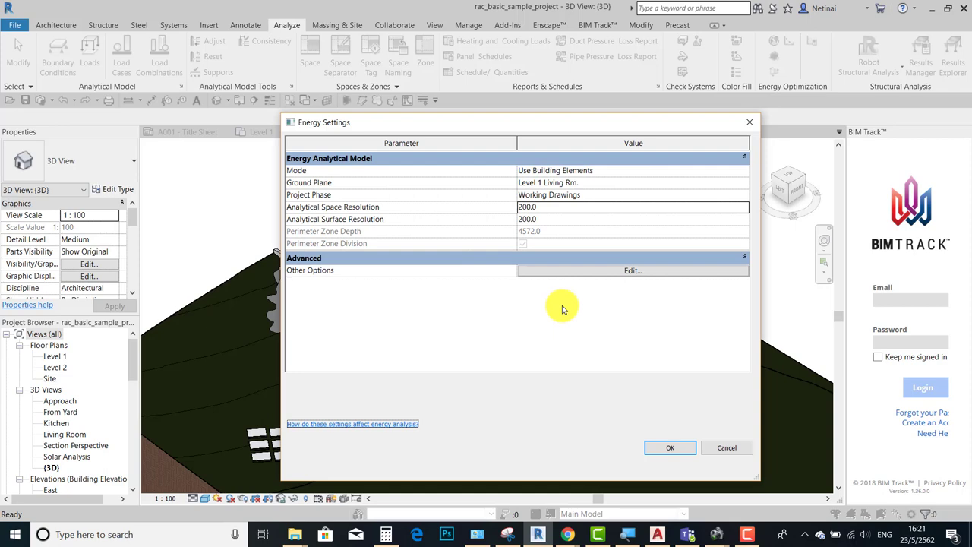
# Open Advanced Energy Settings and browse the building types, keeping Single Family.
pyautogui.click(629, 270)
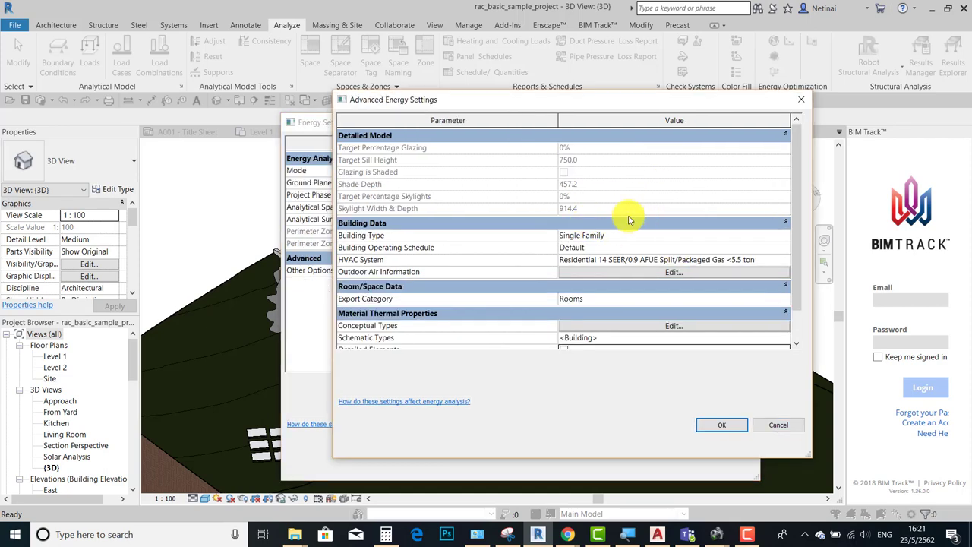
pyautogui.scroll(-1, 628, 219)
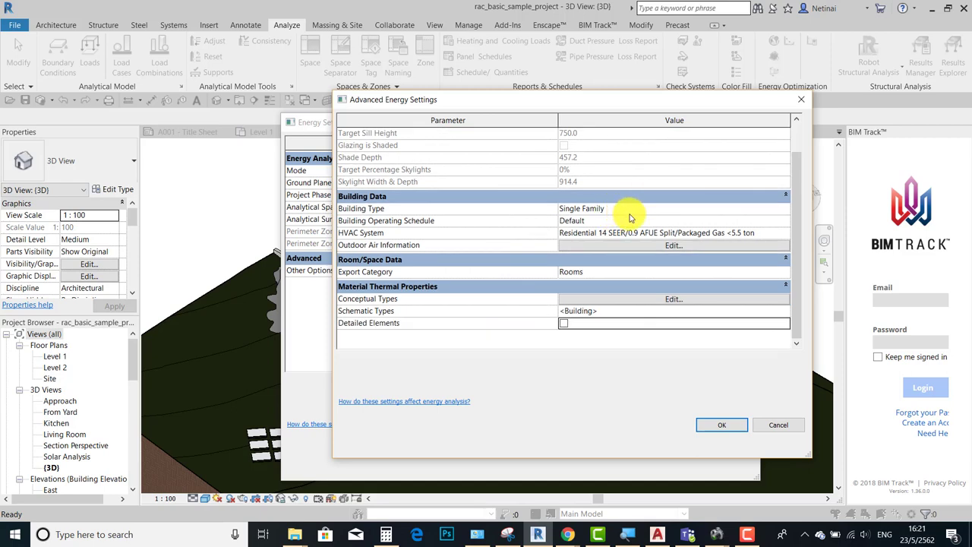
pyautogui.click(645, 209)
pyautogui.click(786, 210)
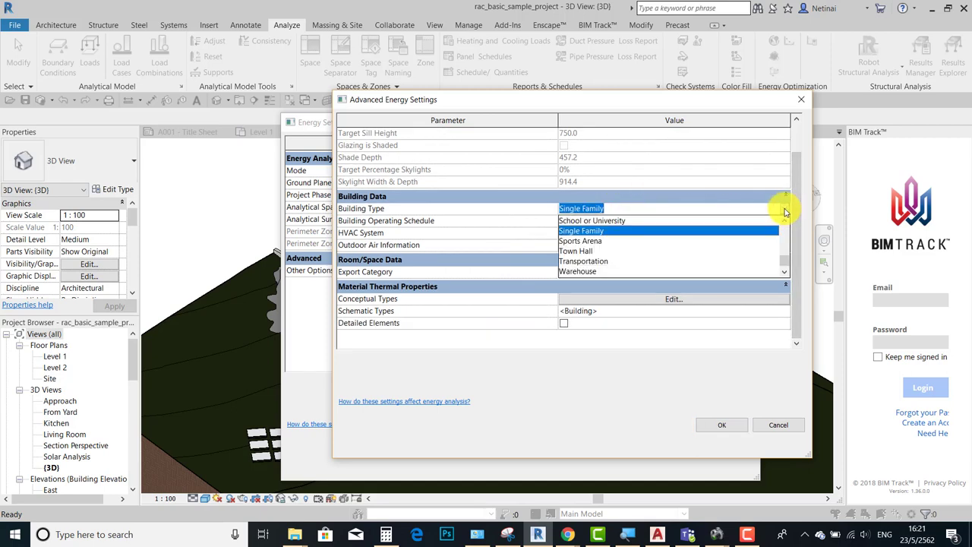
pyautogui.click(785, 211)
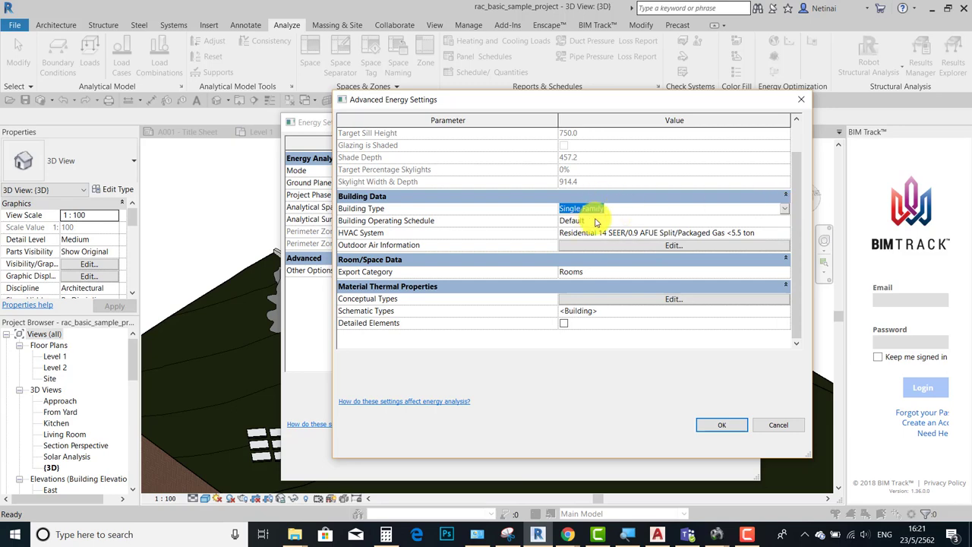
# Open the dialog's online help and search it for 'building data'.
pyautogui.click(403, 402)
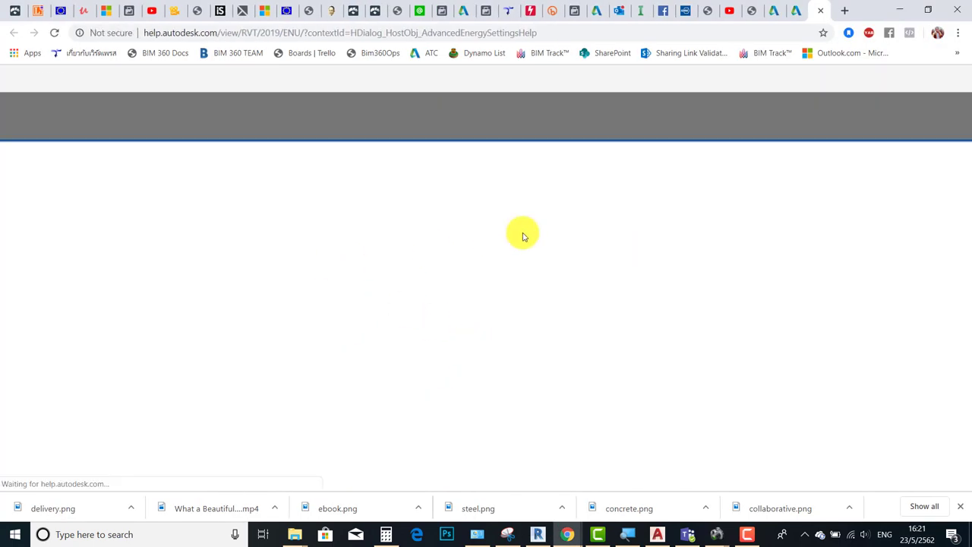
pyautogui.scroll(-1, 419, 234)
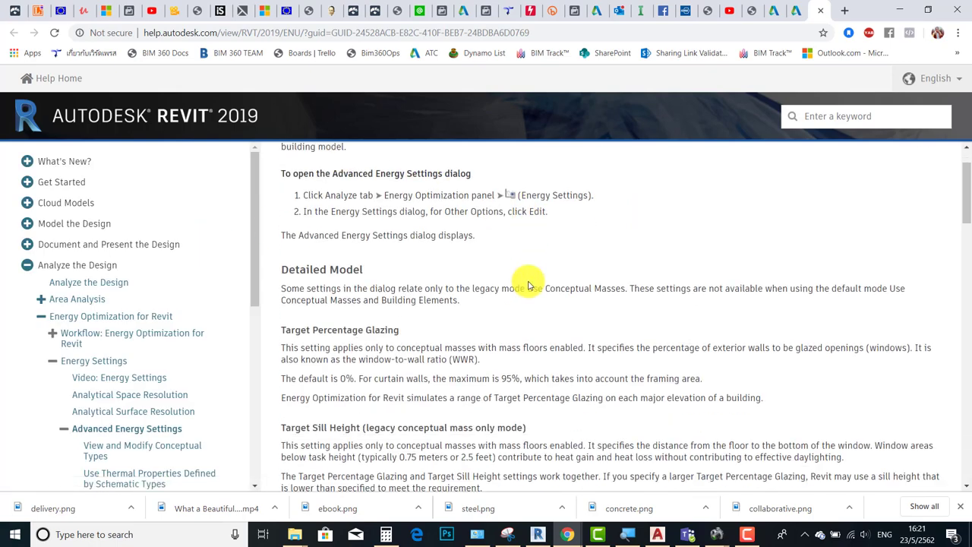
pyautogui.scroll(-1, 528, 282)
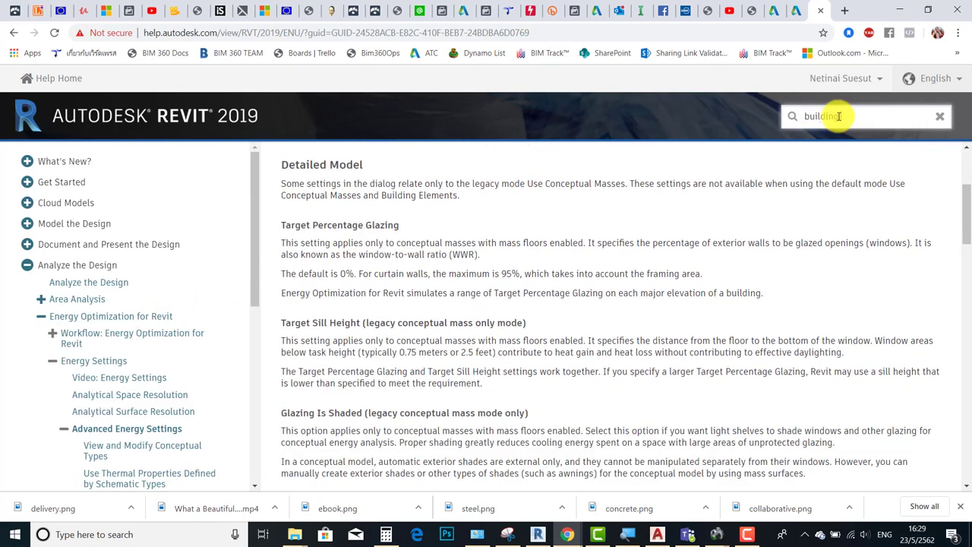
pyautogui.press('Return')
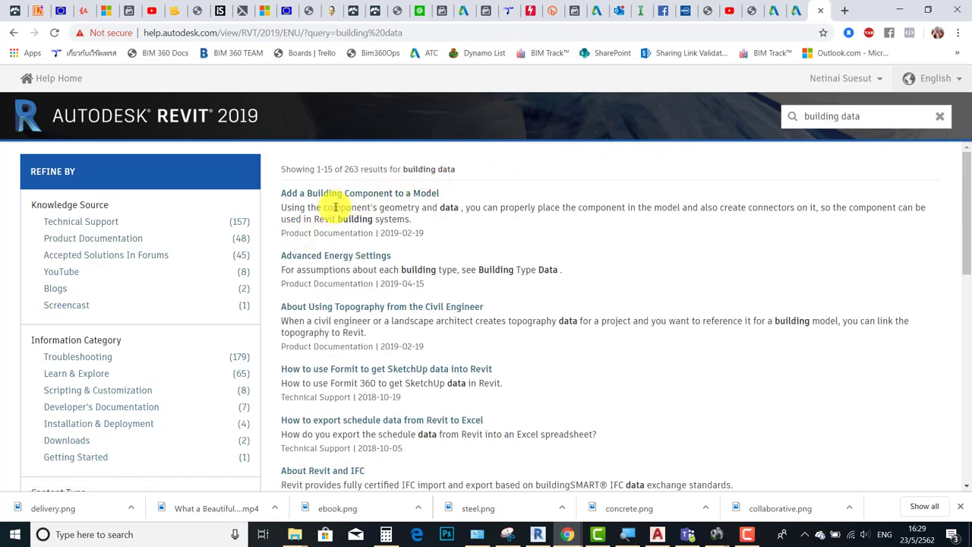
# Go from the Advanced Energy Settings article's Building Type section to the Building Type Data page.
pyautogui.click(335, 259)
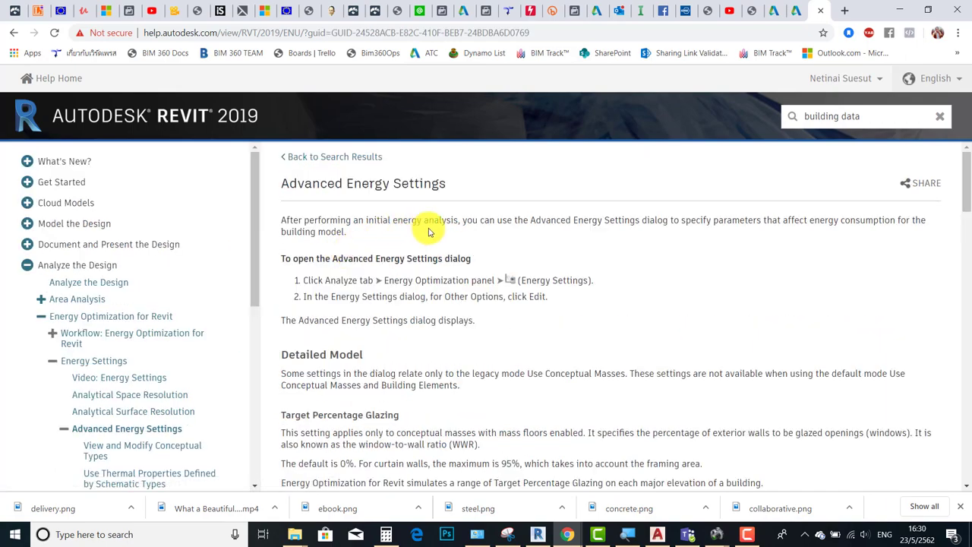
pyautogui.scroll(-1, 448, 262)
pyautogui.scroll(-1, 437, 263)
pyautogui.scroll(-1, 418, 260)
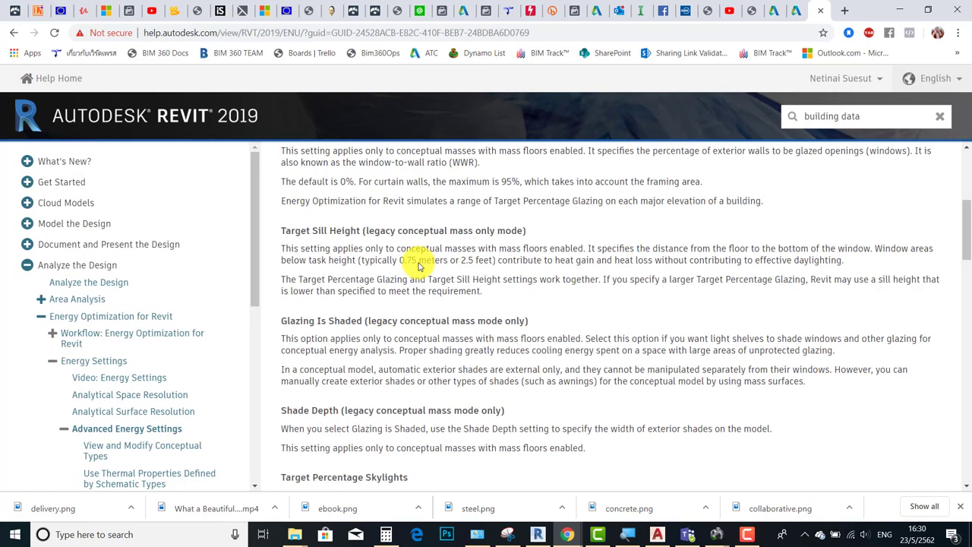
pyautogui.scroll(-1, 418, 261)
pyautogui.scroll(-2, 418, 266)
pyautogui.scroll(-2, 418, 266)
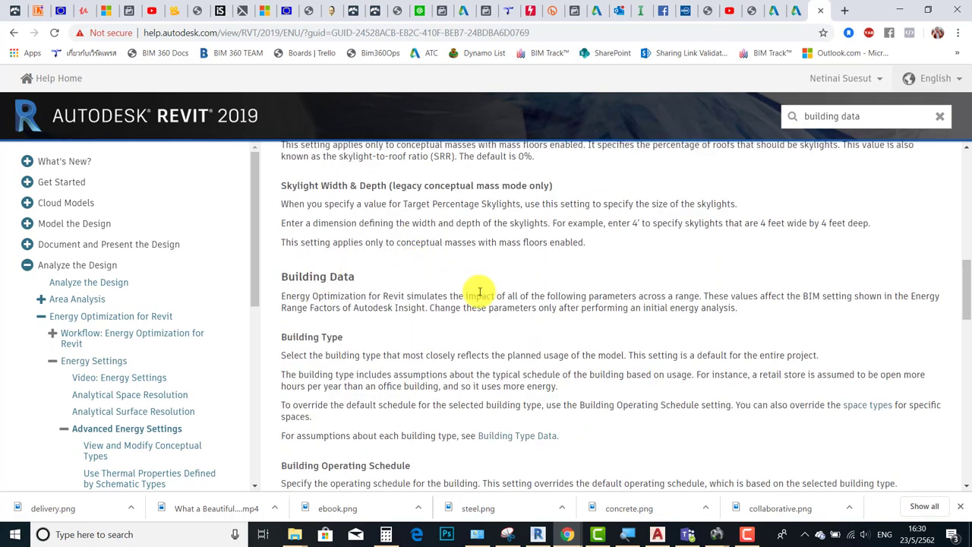
pyautogui.scroll(-2, 456, 282)
pyautogui.scroll(1, 334, 212)
pyautogui.moveTo(282, 212)
pyautogui.mouseDown()
pyautogui.moveTo(319, 213)
pyautogui.moveTo(373, 232)
pyautogui.mouseUp()
pyautogui.click(342, 220)
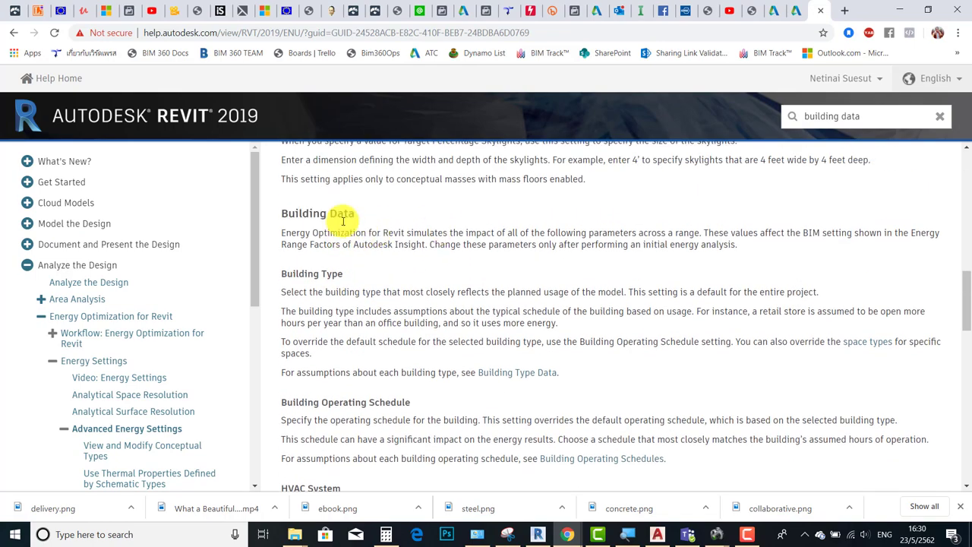
pyautogui.click(517, 373)
pyautogui.scroll(-1, 463, 219)
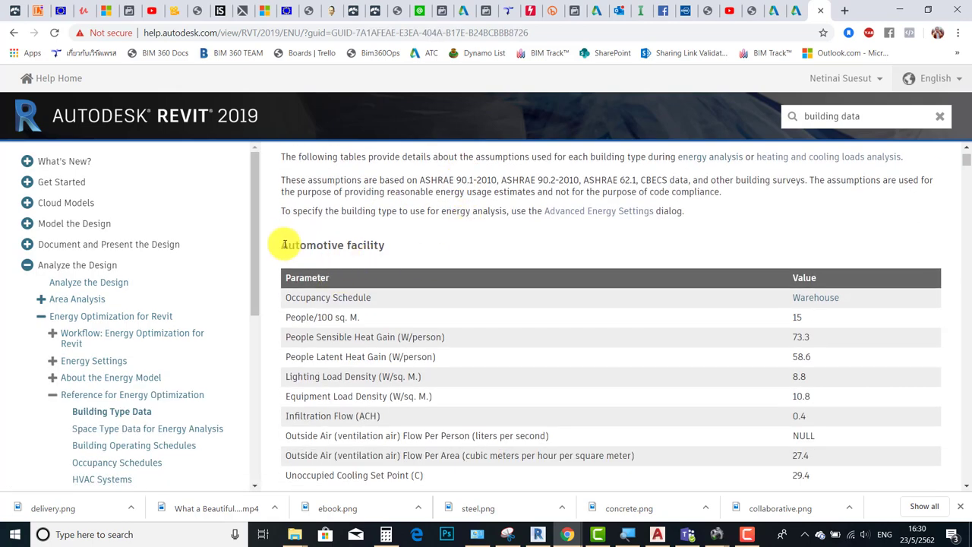
# Scroll from the Automotive facility table down to the Single family table (Residential schedule, 0.945 people/100 sq. M.).
pyautogui.moveTo(284, 244)
pyautogui.mouseDown()
pyautogui.moveTo(369, 245)
pyautogui.moveTo(401, 261)
pyautogui.mouseUp()
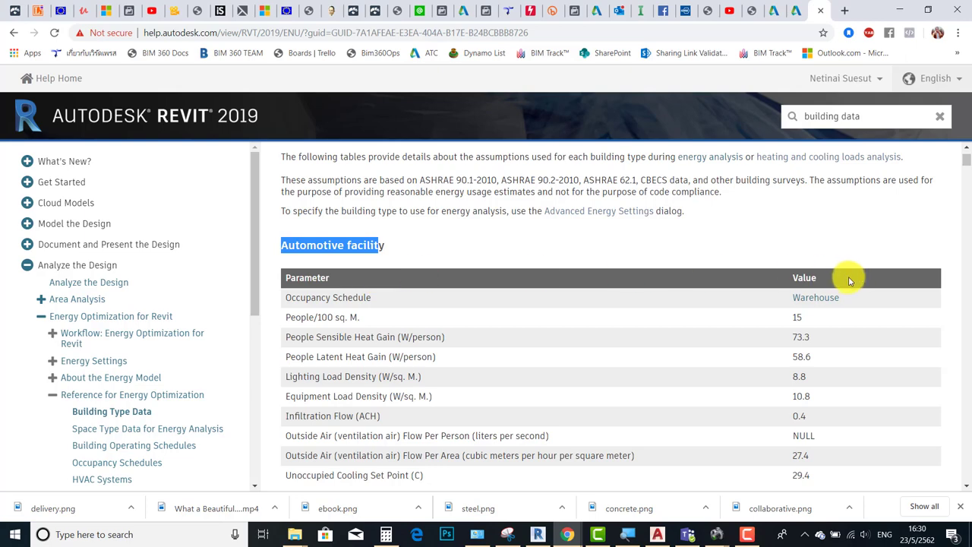
pyautogui.scroll(-1, 850, 282)
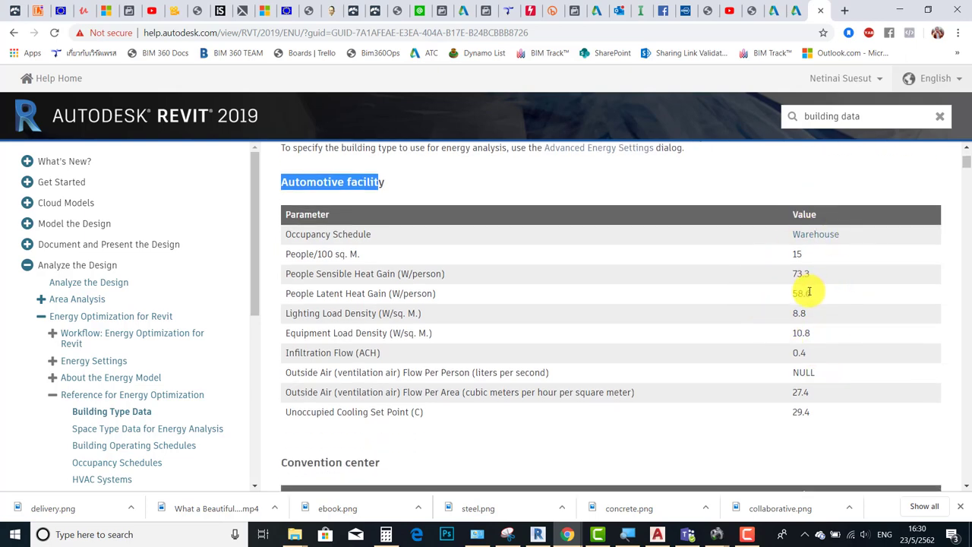
pyautogui.scroll(-5, 804, 300)
pyautogui.scroll(-4, 646, 331)
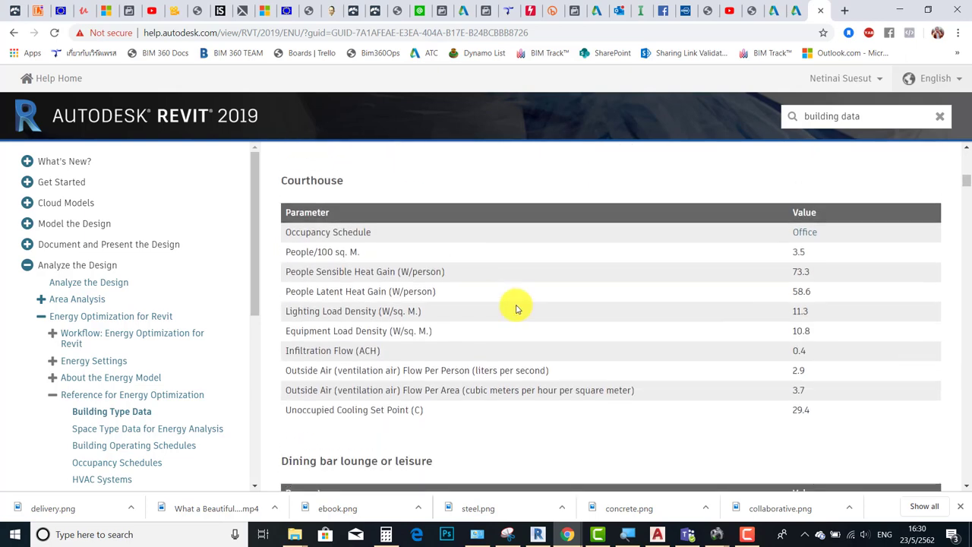
pyautogui.scroll(-1, 554, 276)
pyautogui.scroll(-5, 542, 299)
pyautogui.scroll(-6, 549, 302)
pyautogui.scroll(-5, 547, 302)
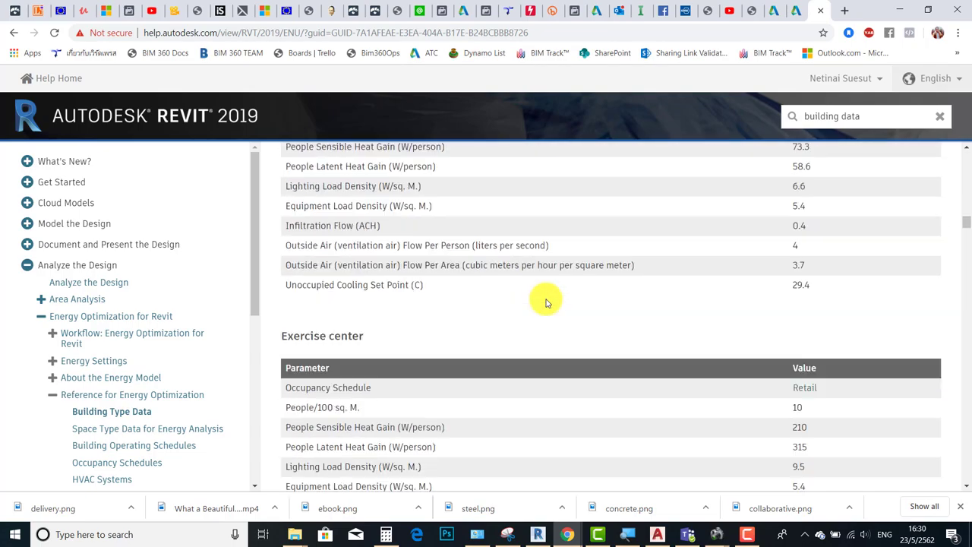
pyautogui.scroll(-5, 546, 302)
pyautogui.scroll(-3, 547, 300)
pyautogui.scroll(-6, 546, 298)
pyautogui.scroll(-6, 545, 298)
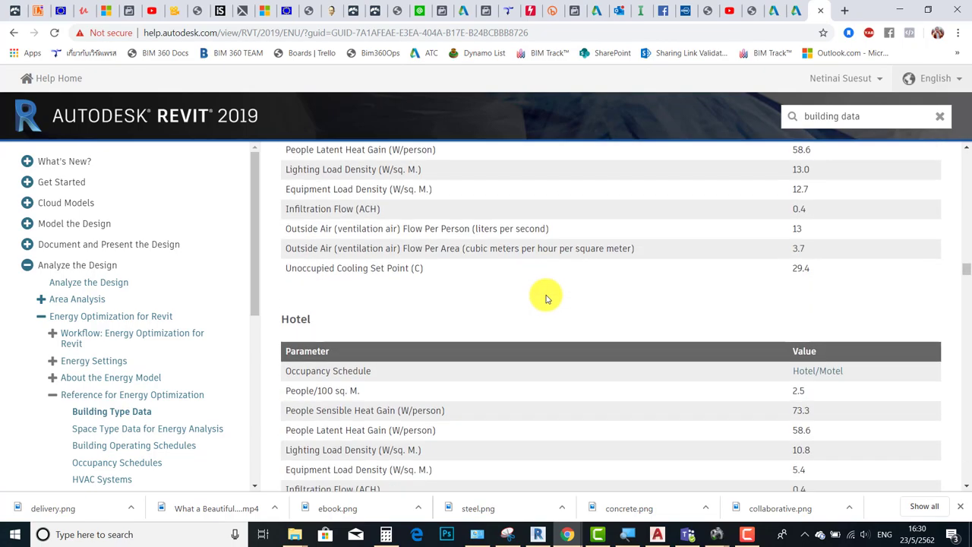
pyautogui.scroll(-3, 546, 298)
pyautogui.scroll(-4, 547, 298)
pyautogui.scroll(-7, 549, 297)
pyautogui.scroll(-5, 550, 297)
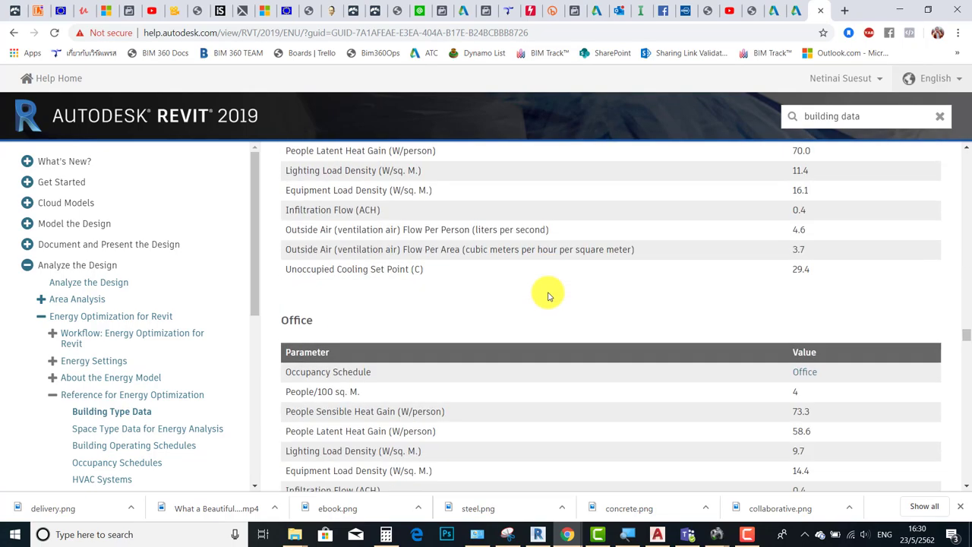
pyautogui.scroll(-5, 549, 297)
pyautogui.scroll(-5, 549, 295)
pyautogui.scroll(-5, 549, 294)
pyautogui.scroll(-5, 550, 295)
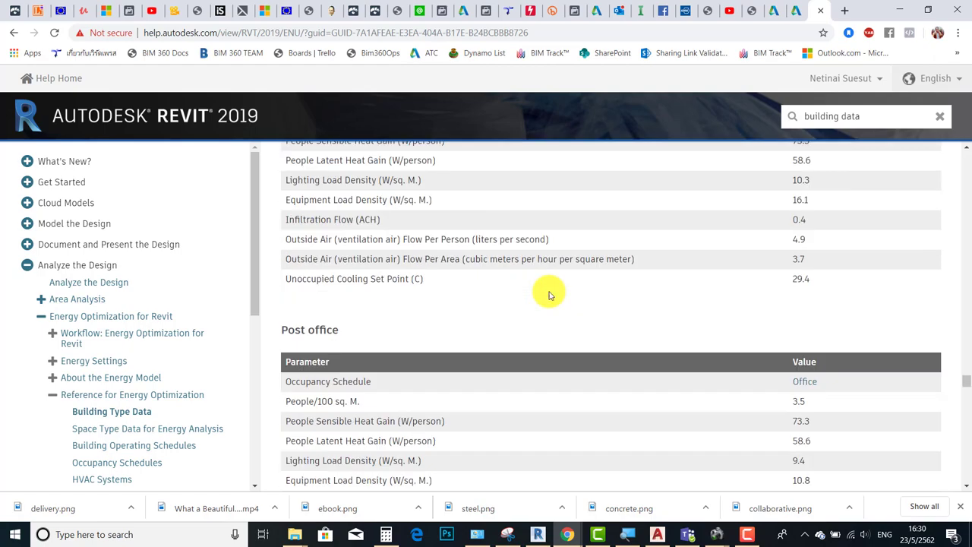
pyautogui.scroll(-5, 550, 295)
pyautogui.scroll(-5, 550, 295)
pyautogui.scroll(-5, 550, 295)
pyautogui.scroll(-5, 550, 295)
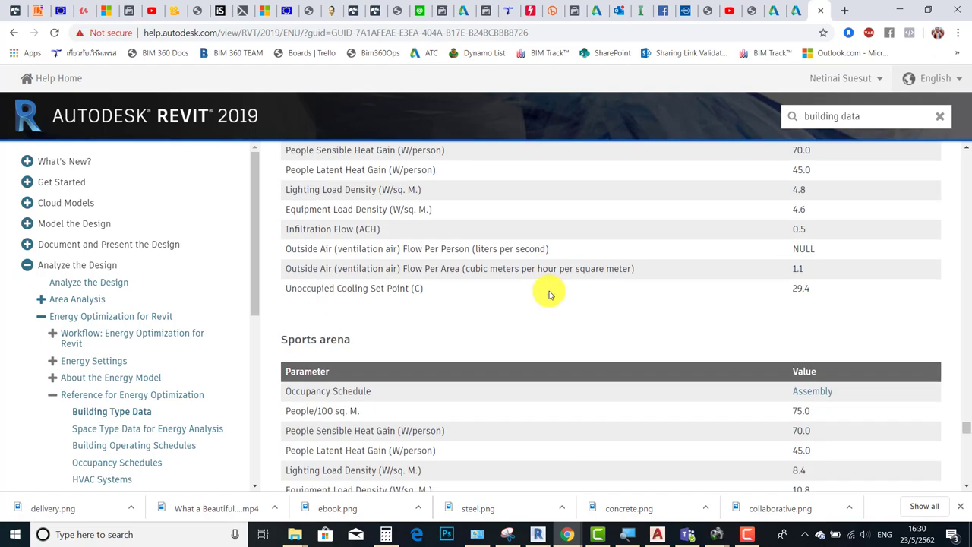
pyautogui.scroll(-5, 550, 294)
pyautogui.scroll(1, 550, 295)
pyautogui.scroll(8, 551, 293)
pyautogui.scroll(2, 553, 293)
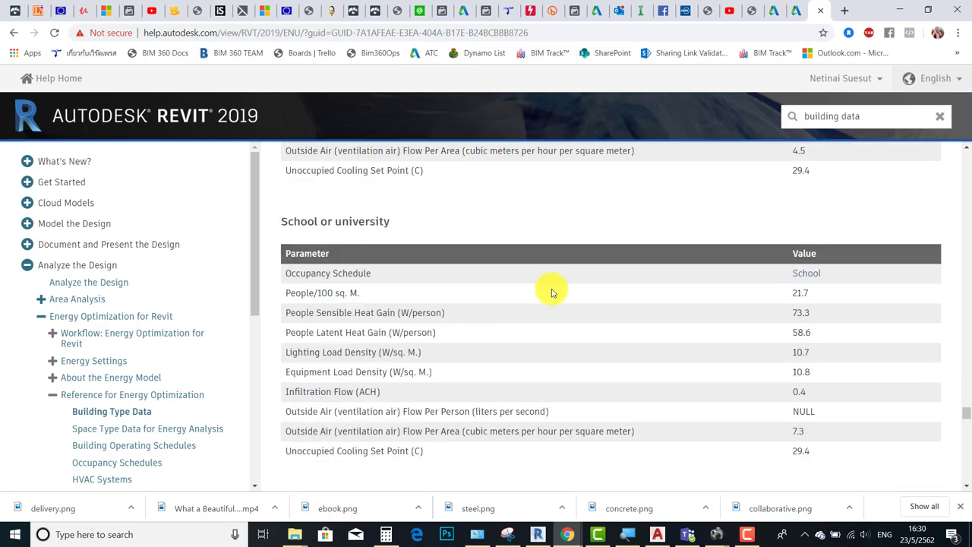
pyautogui.scroll(2, 553, 292)
pyautogui.scroll(3, 552, 293)
pyautogui.scroll(-3, 552, 293)
pyautogui.scroll(-4, 552, 292)
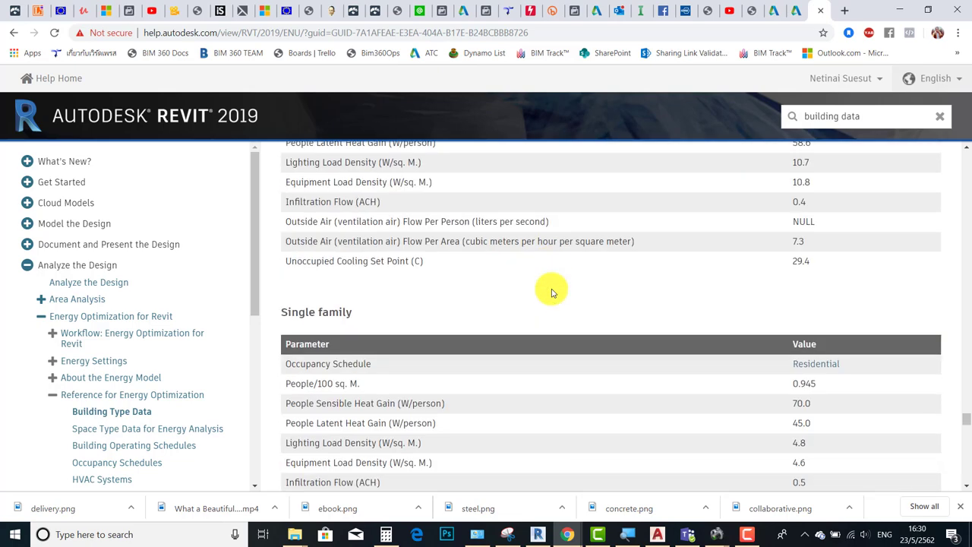
pyautogui.scroll(-3, 524, 291)
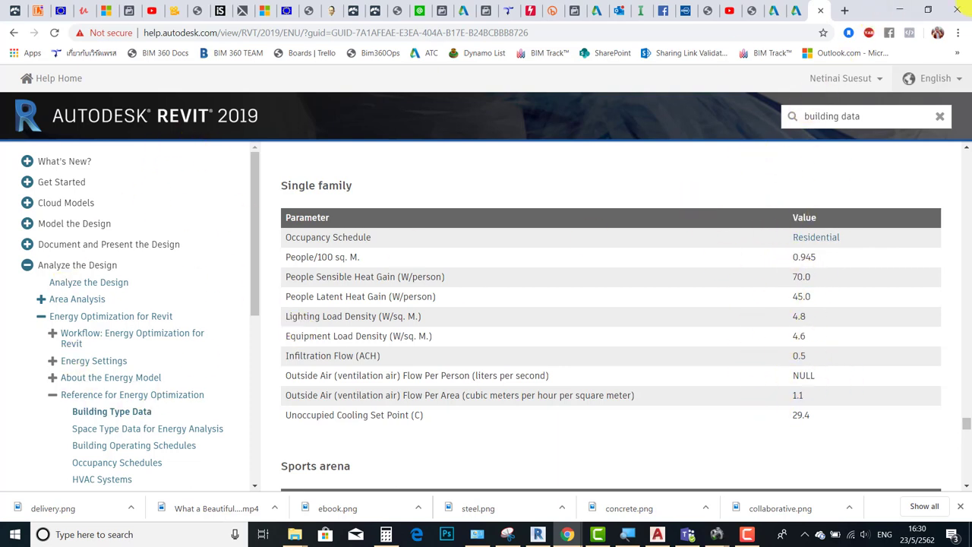
# Set the Building Operating Schedule to 24/7 Facility in Advanced Energy Settings.
pyautogui.click(897, 9)
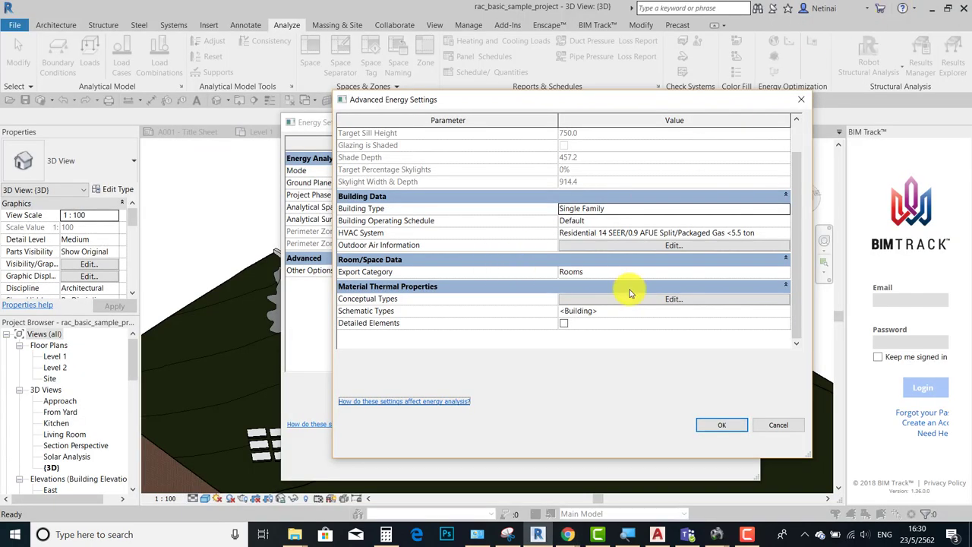
pyautogui.click(601, 226)
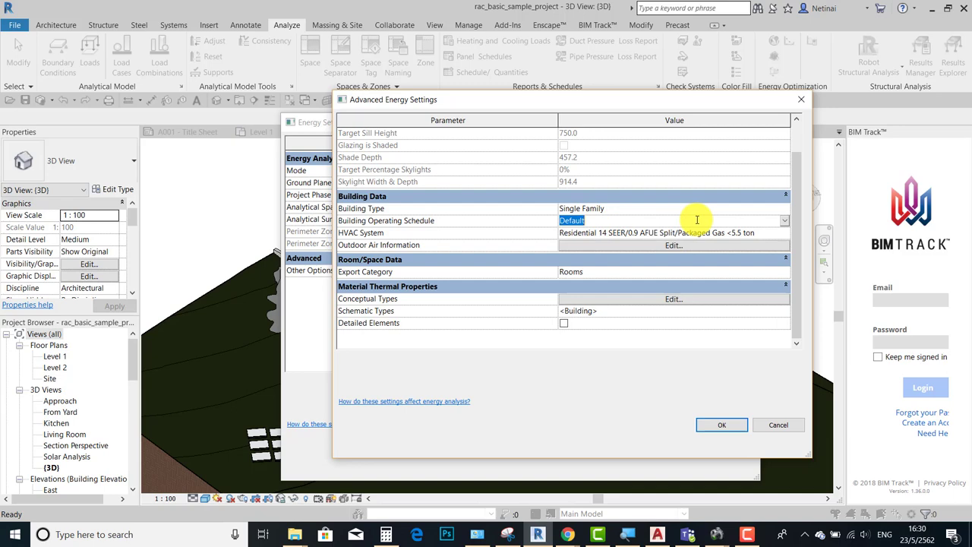
pyautogui.click(786, 221)
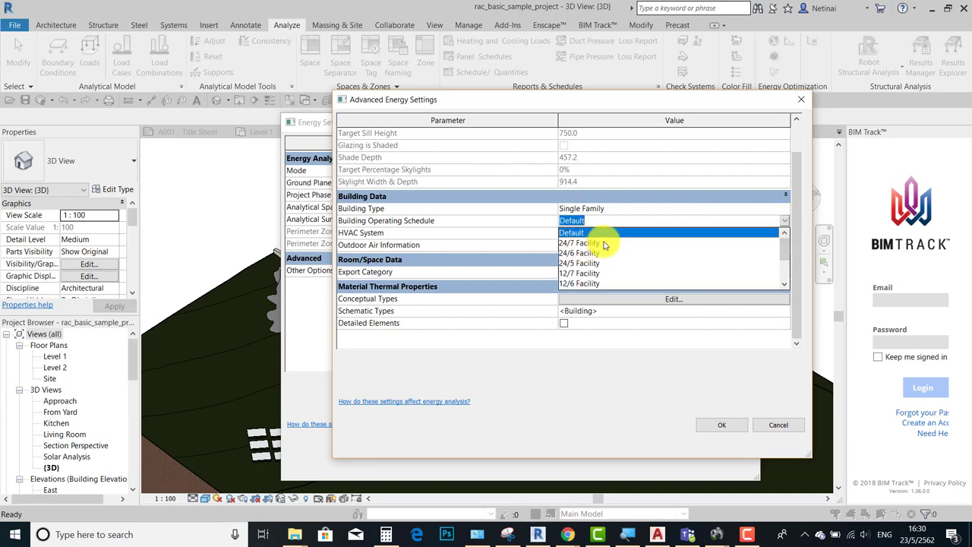
pyautogui.click(597, 243)
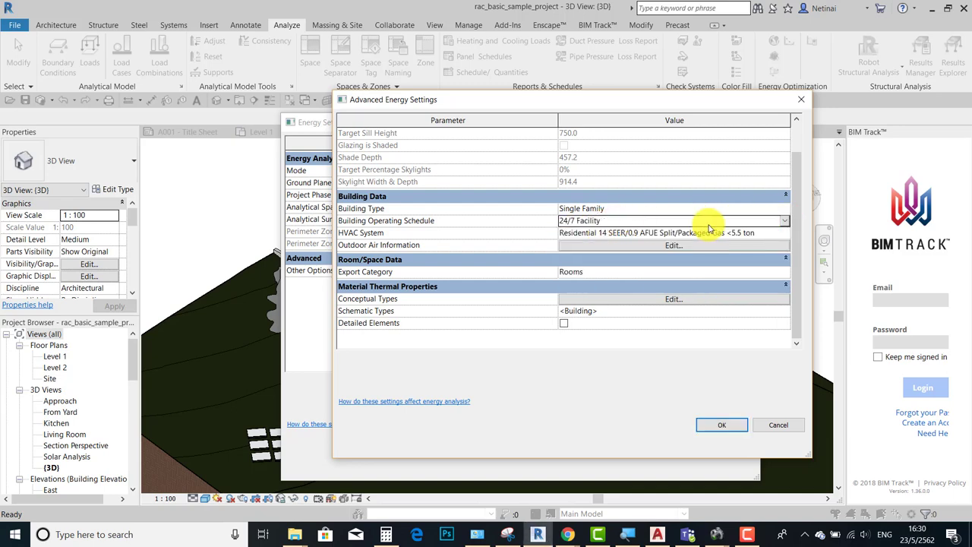
# Keep the HVAC System as Residential 14 SEER/0.9 AFUE and accept the advanced settings.
pyautogui.click(653, 232)
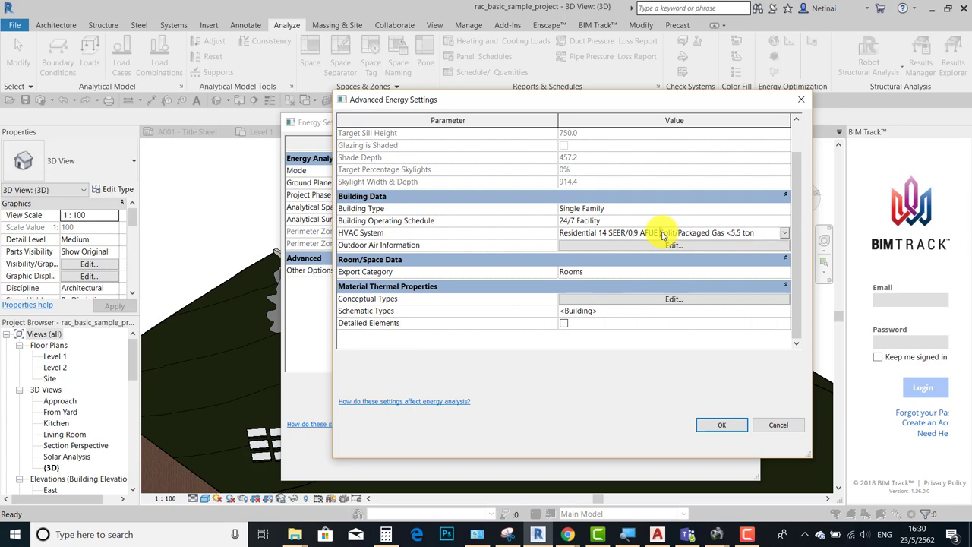
pyautogui.click(786, 234)
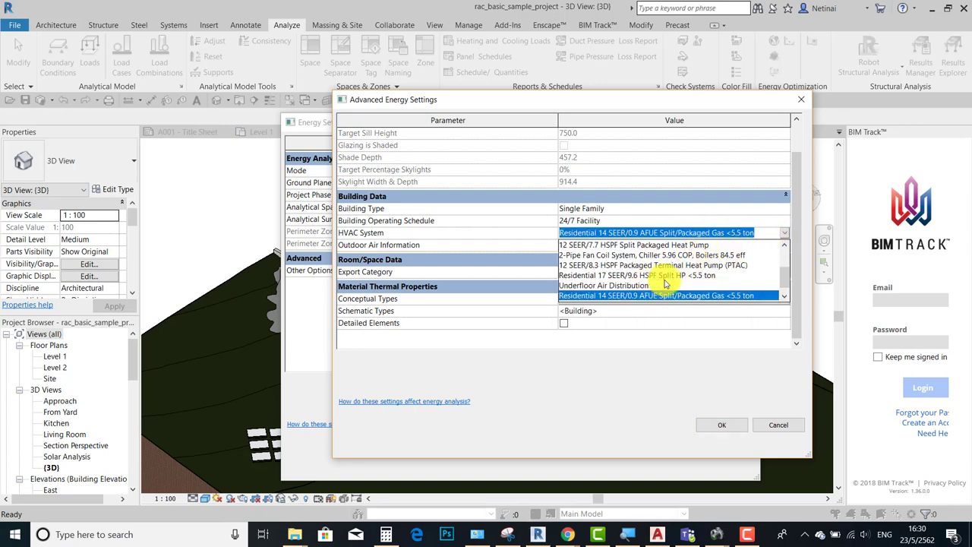
pyautogui.scroll(1, 666, 283)
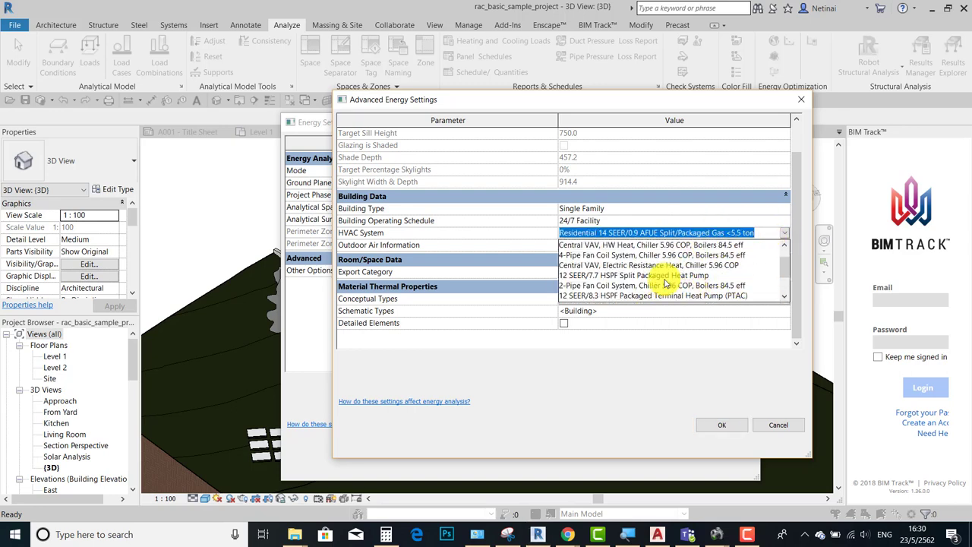
pyautogui.scroll(1, 665, 283)
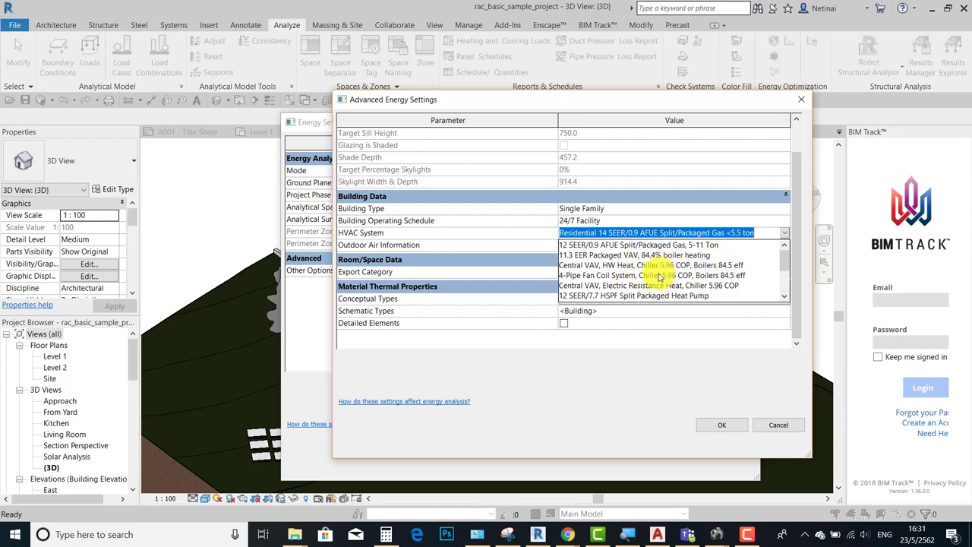
pyautogui.scroll(-2, 688, 269)
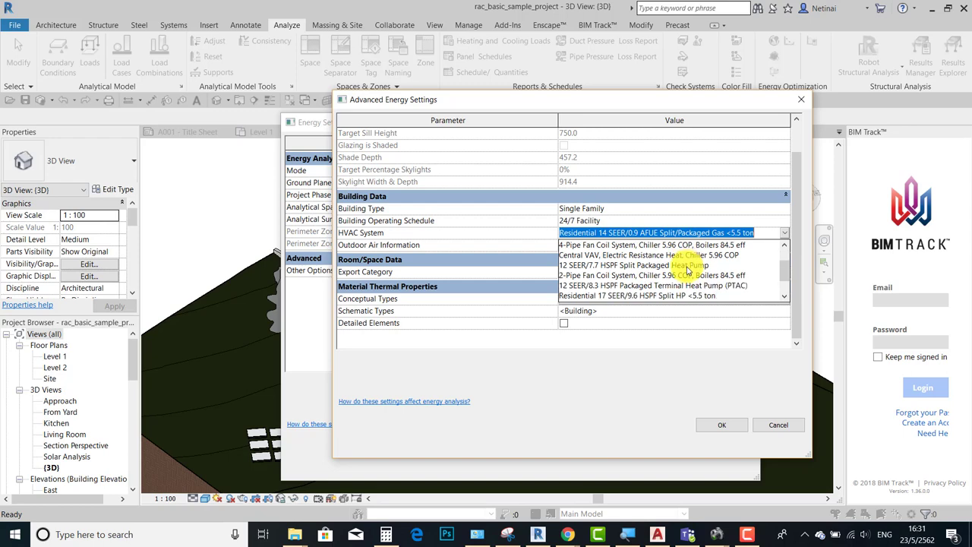
pyautogui.scroll(-1, 686, 274)
pyautogui.scroll(2, 685, 278)
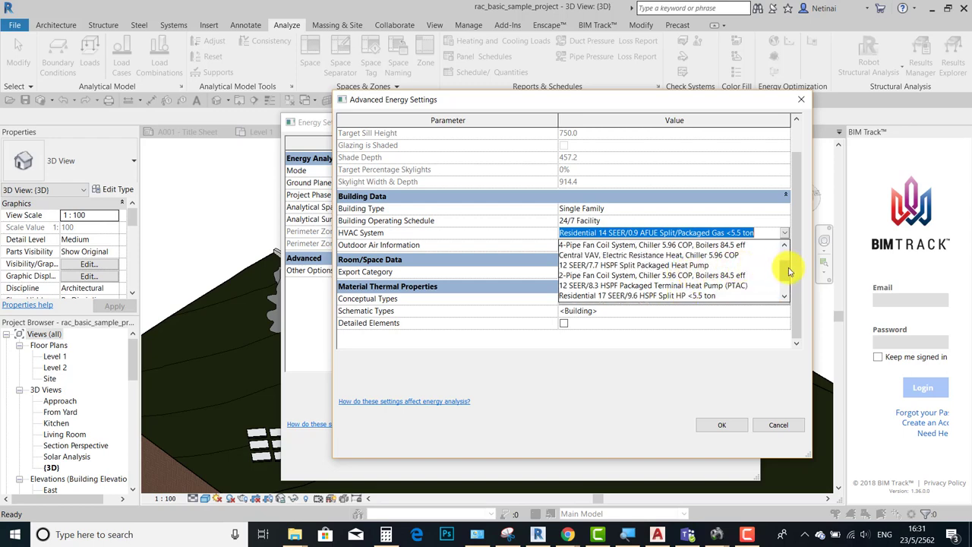
pyautogui.moveTo(785, 269); pyautogui.dragTo(786, 255)
pyautogui.scroll(-1, 723, 257)
pyautogui.scroll(-2, 722, 258)
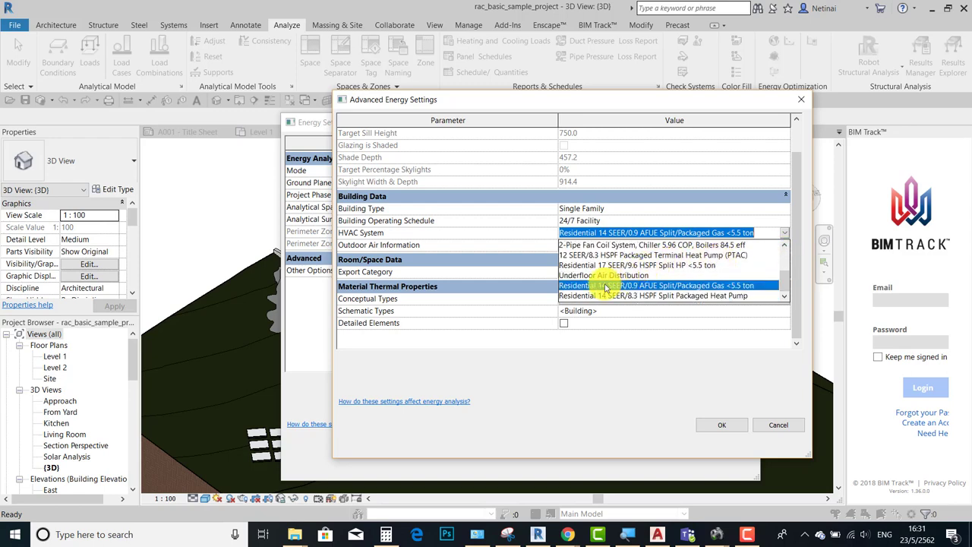
pyautogui.click(605, 287)
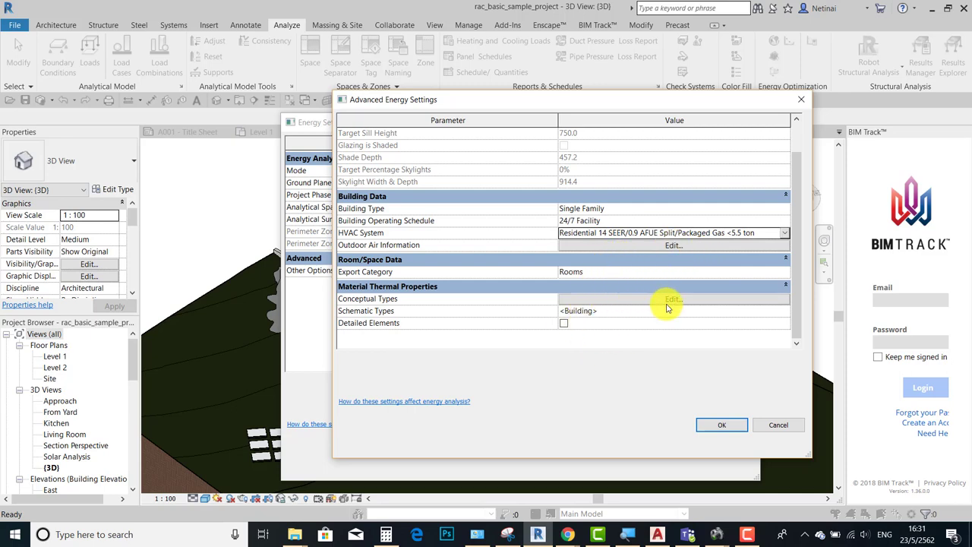
pyautogui.click(719, 426)
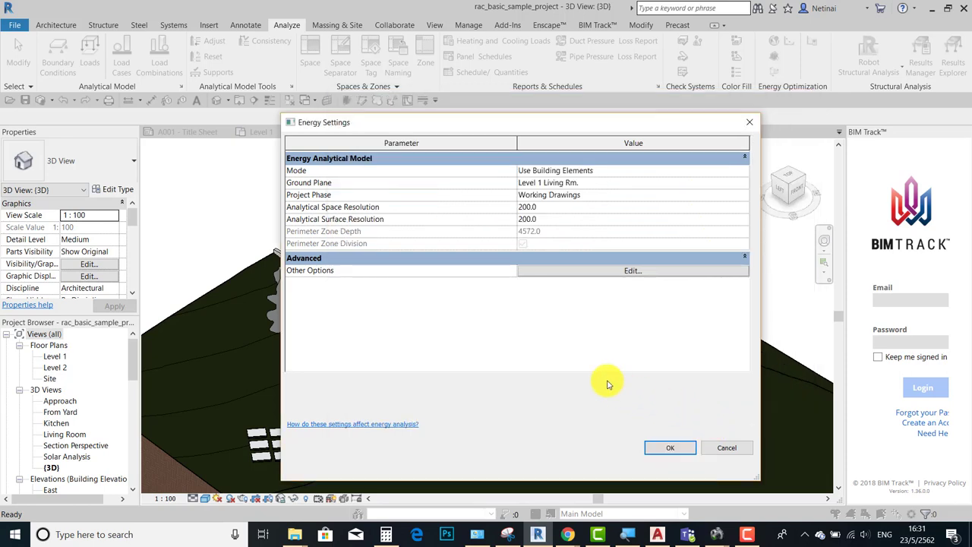
# Accept the energy settings and start editing the project address in Location Weather and Site.
pyautogui.click(661, 450)
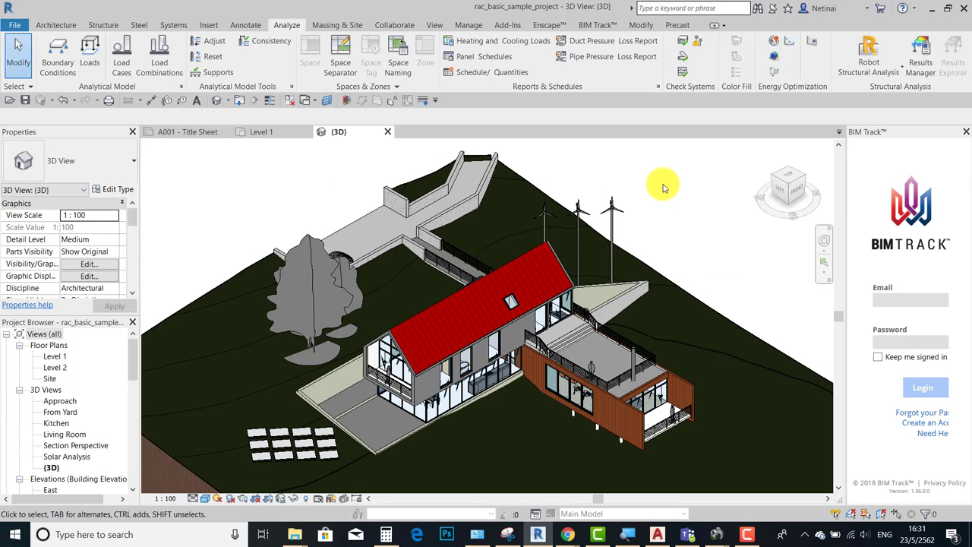
pyautogui.click(775, 44)
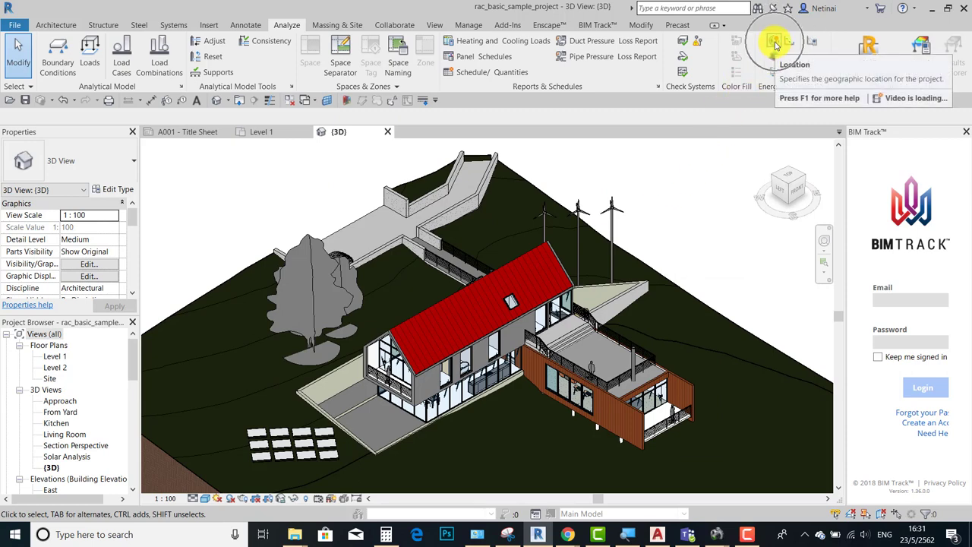
pyautogui.click(775, 44)
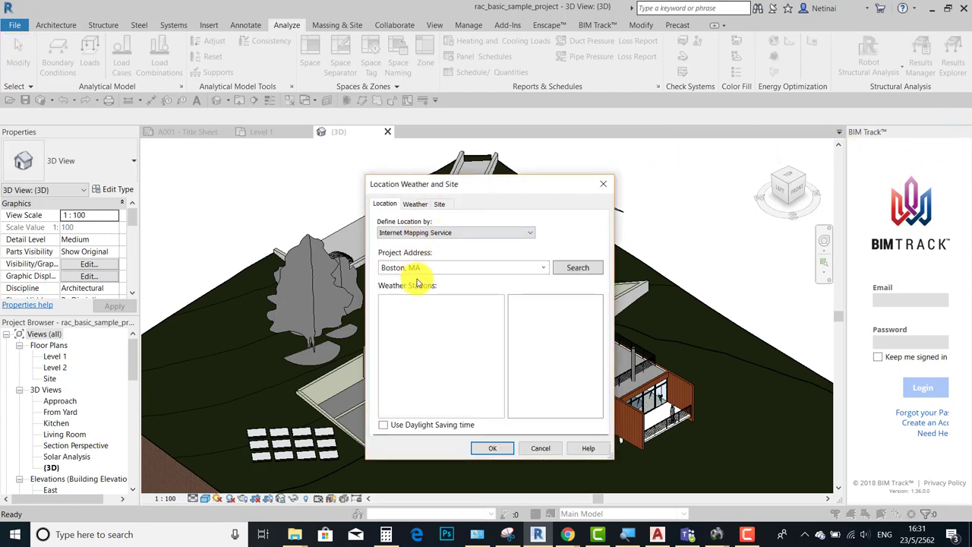
pyautogui.click(373, 273)
pyautogui.write('ray')
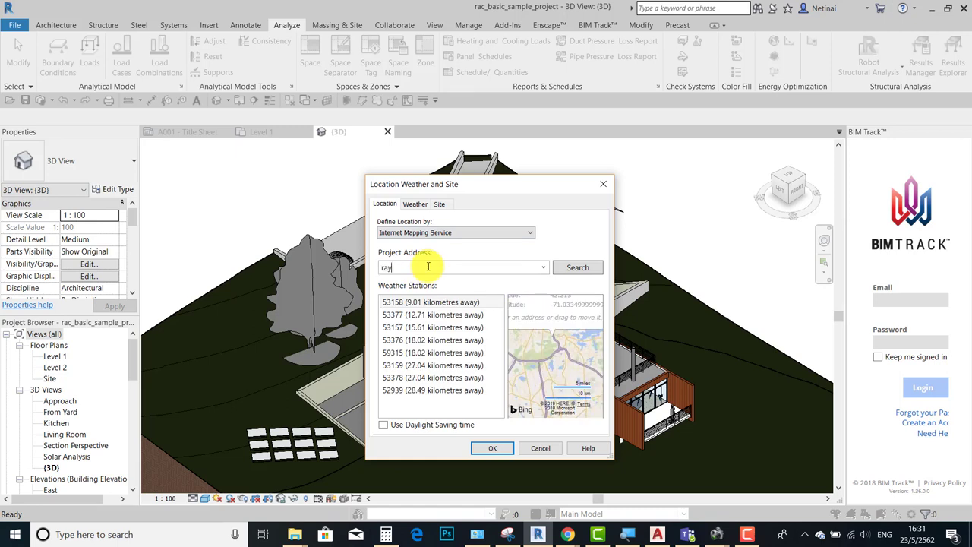
pyautogui.write('ong')
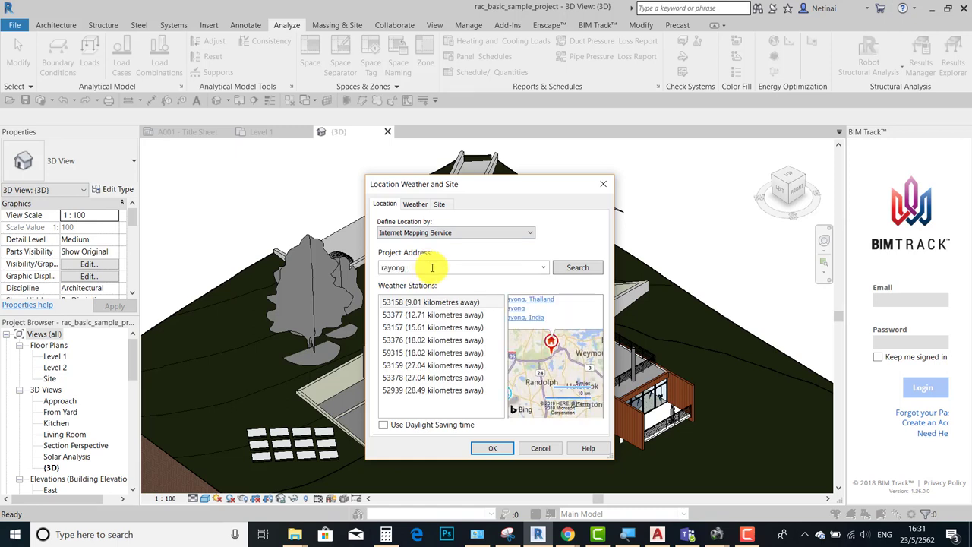
# Enlarge the location window, search the address and accept Thailand as the location.
pyautogui.click(556, 348)
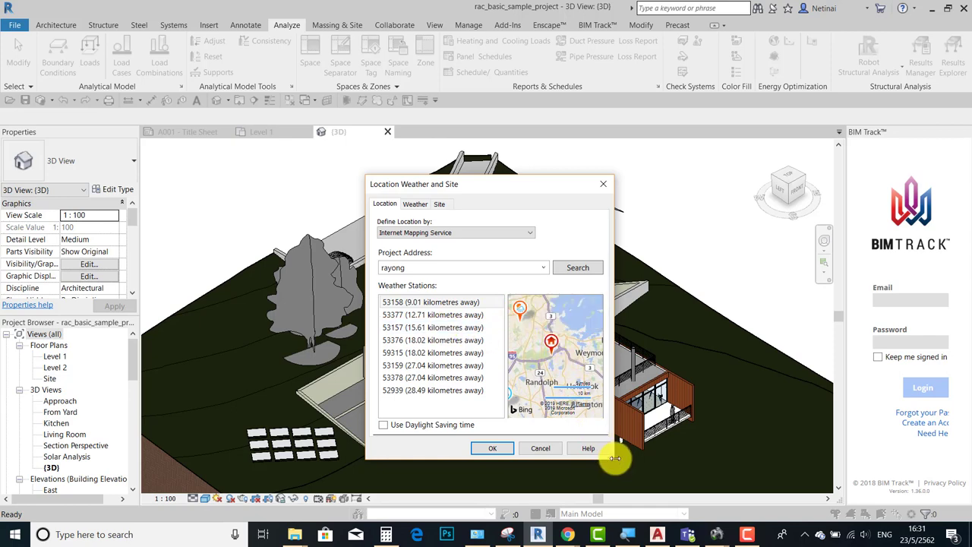
pyautogui.moveTo(613, 458); pyautogui.dragTo(801, 458)
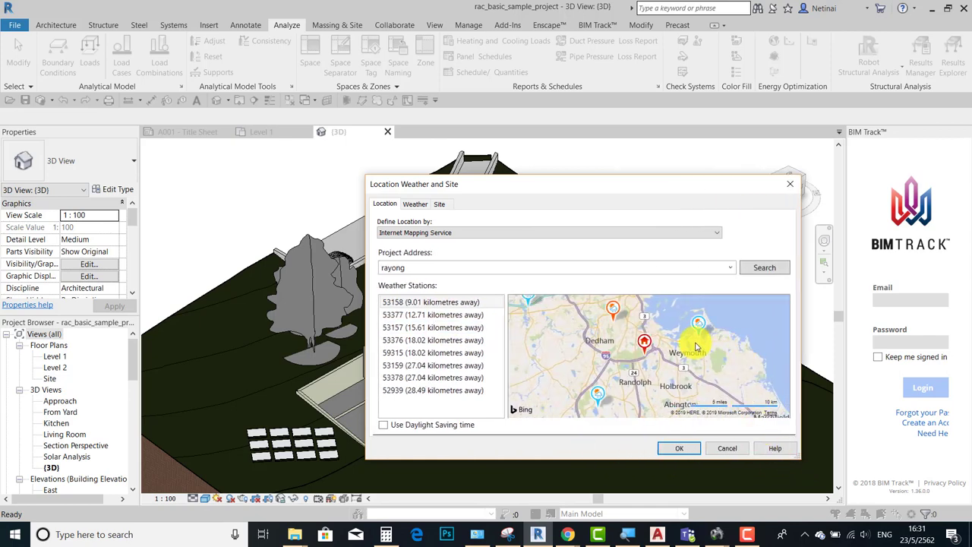
pyautogui.scroll(-2, 696, 347)
pyautogui.scroll(-2, 679, 350)
pyautogui.scroll(-2, 705, 354)
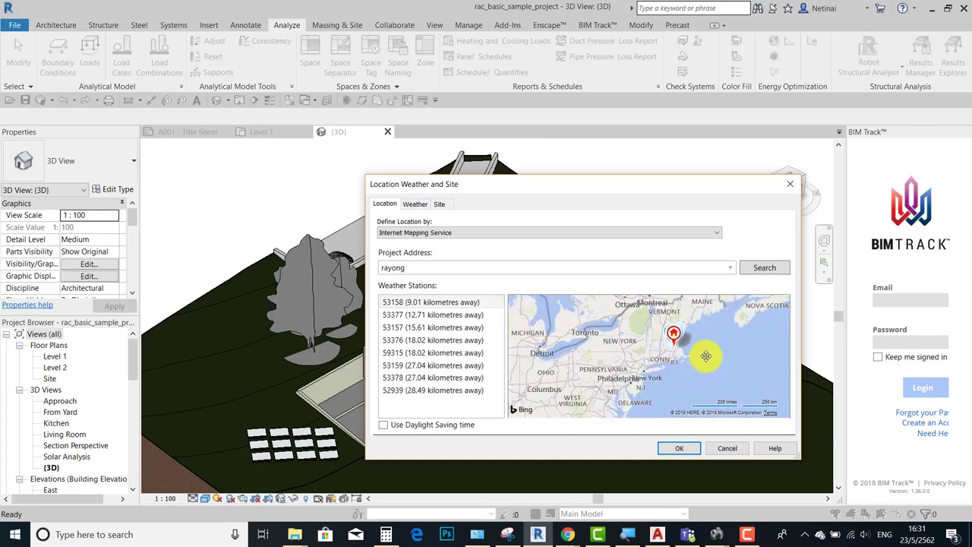
pyautogui.doubleClick(393, 268)
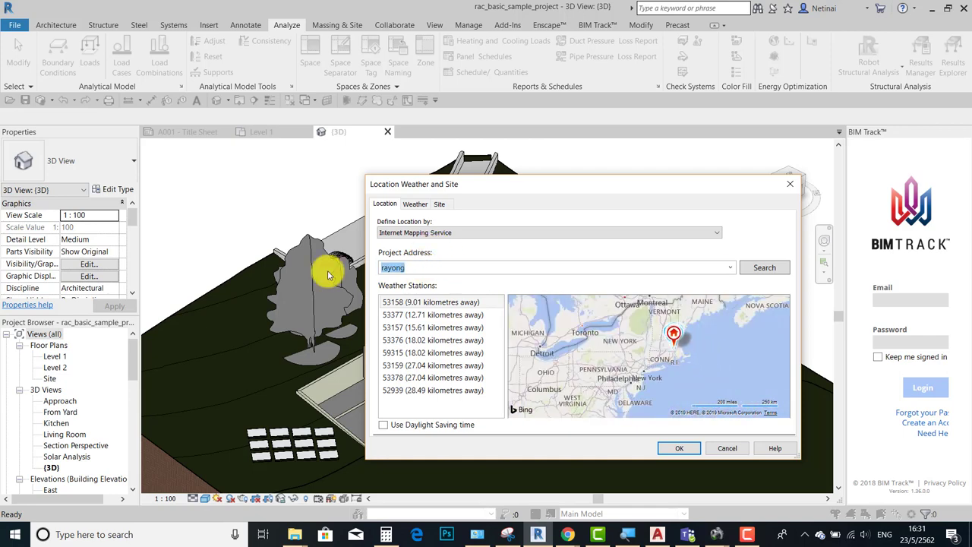
pyautogui.write('thailand')
pyautogui.press('Return')
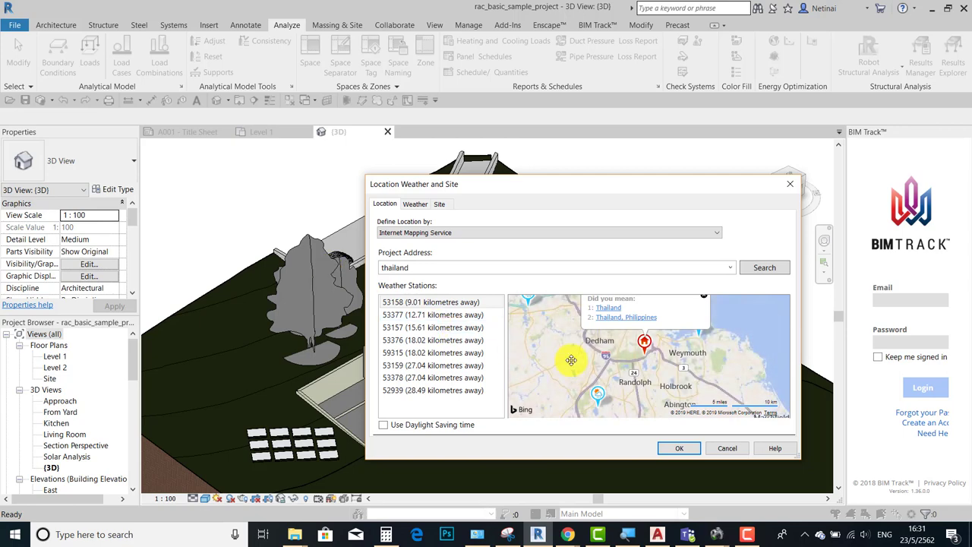
pyautogui.click(629, 318)
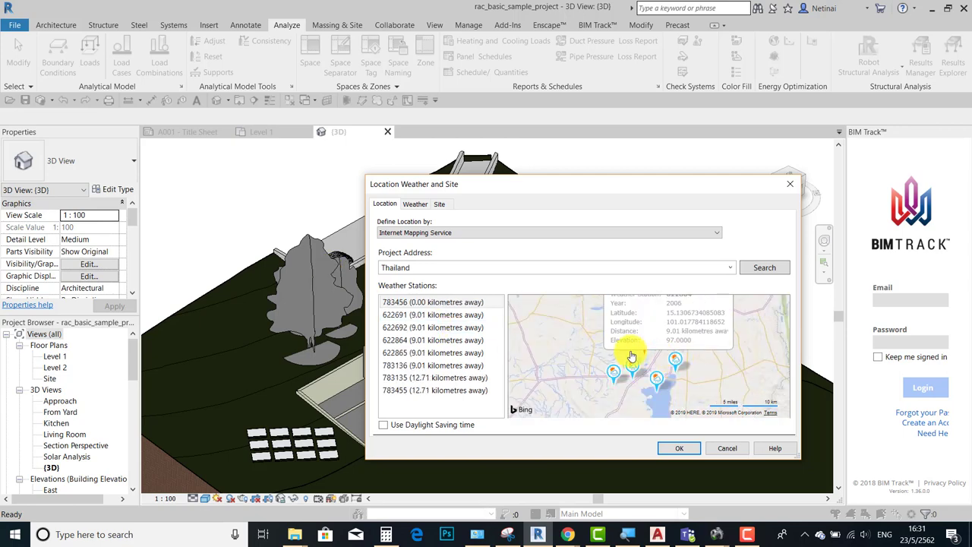
# Search for Rayong within Thailand to list matching address suggestions.
pyautogui.scroll(-2, 701, 347)
pyautogui.scroll(-1, 680, 347)
pyautogui.scroll(-1, 658, 347)
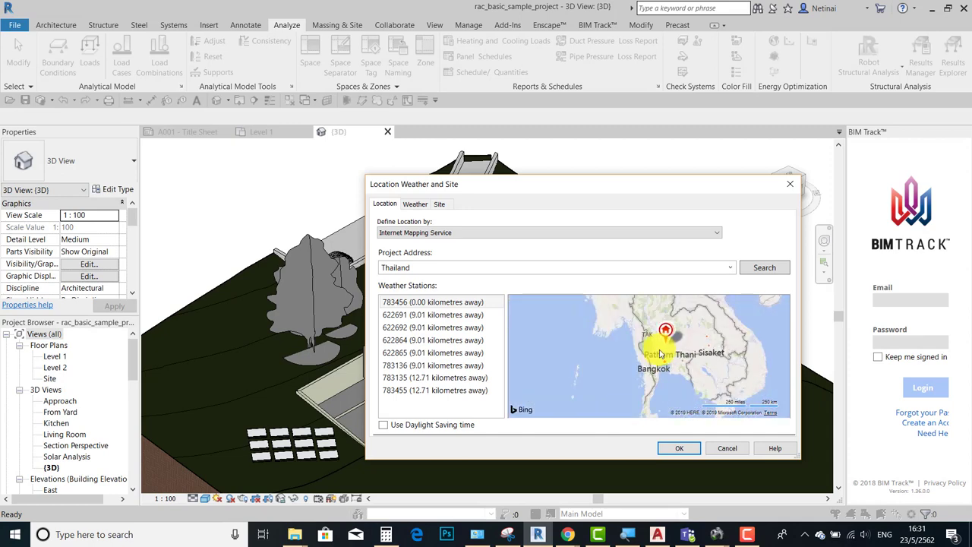
pyautogui.scroll(-1, 671, 360)
pyautogui.scroll(1, 670, 360)
pyautogui.write(', Rayong')
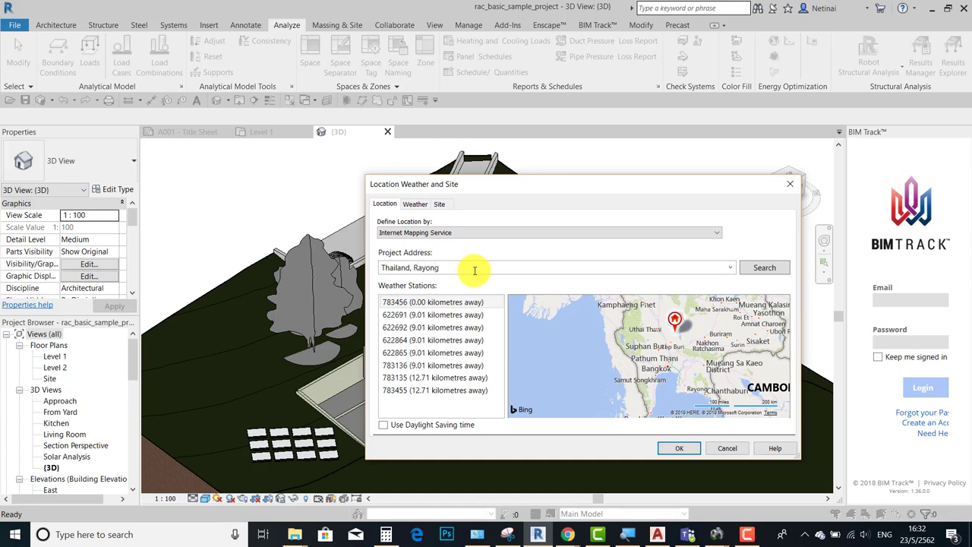
pyautogui.press('Return')
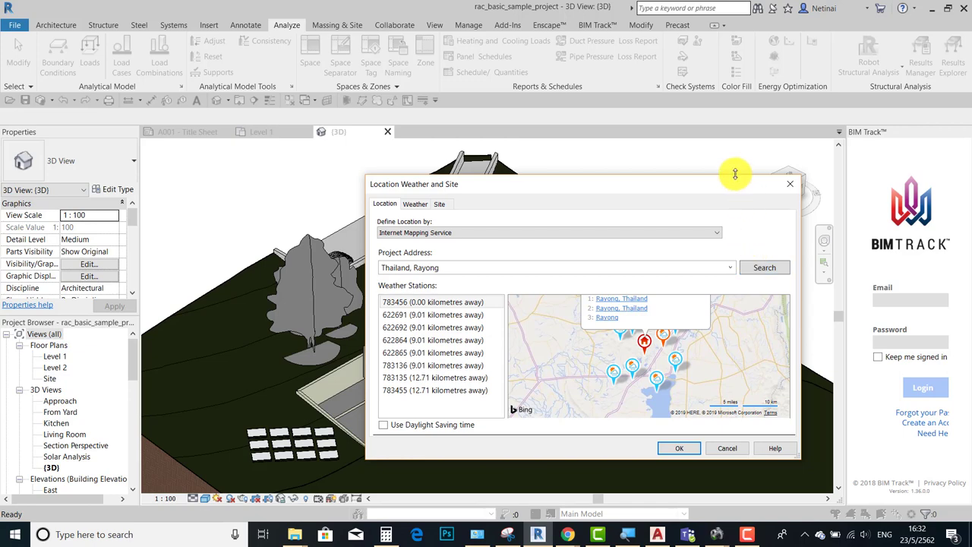
pyautogui.moveTo(734, 67); pyautogui.dragTo(732, 69)
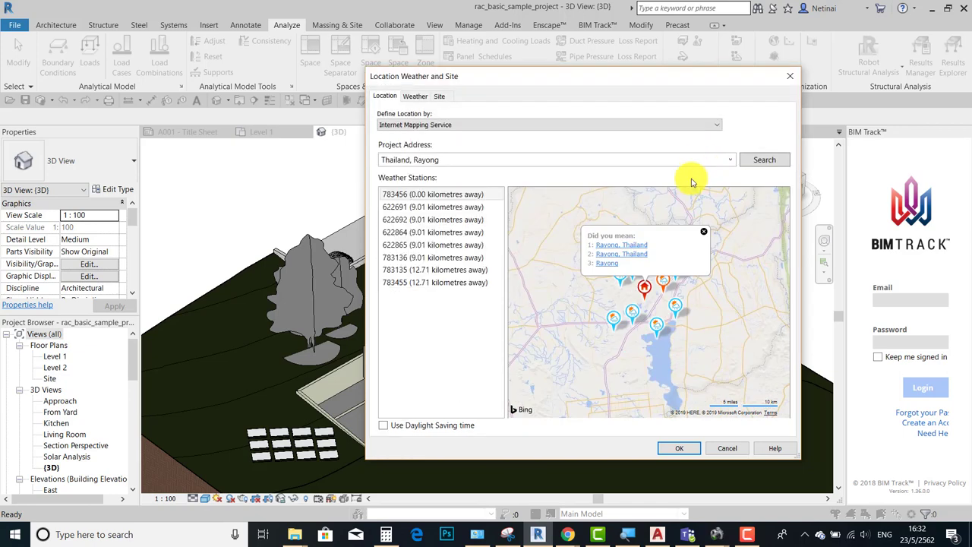
# Choose Rayong, Thailand and drag the project pin to a new spot on the map.
pyautogui.click(632, 246)
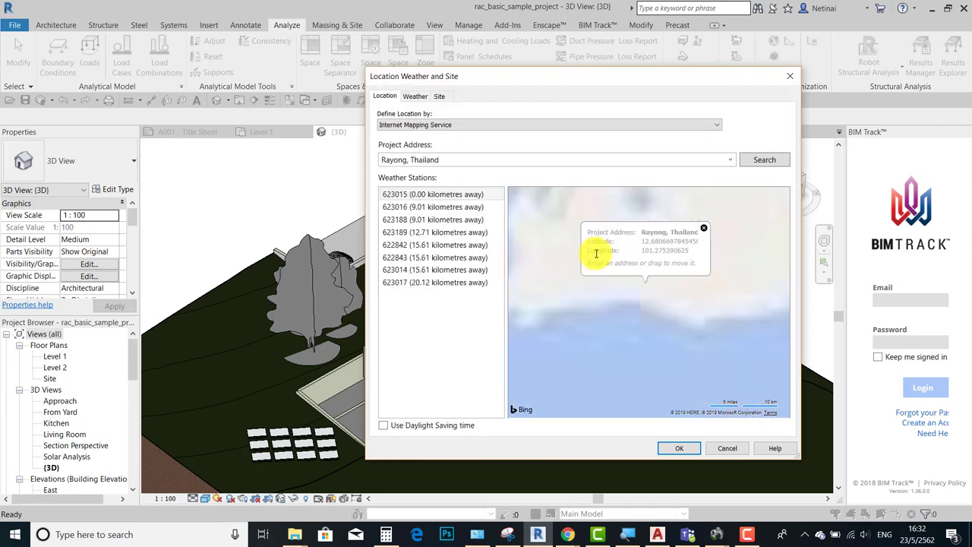
pyautogui.scroll(-4, 617, 327)
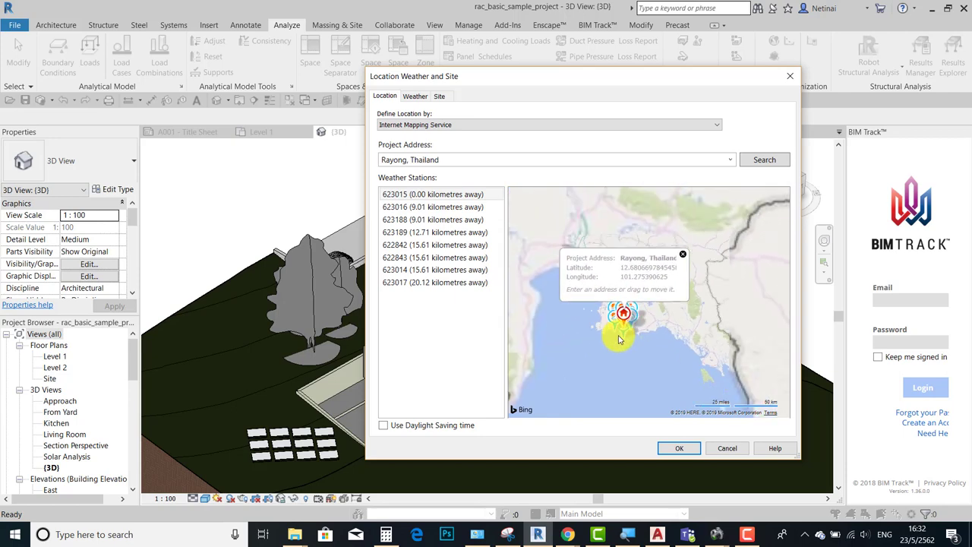
pyautogui.scroll(5, 620, 341)
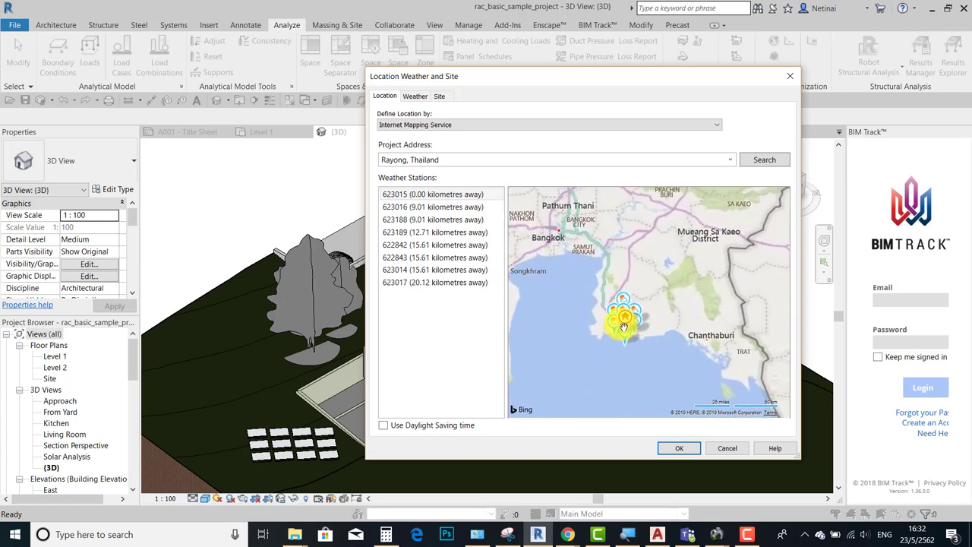
pyautogui.scroll(2, 628, 340)
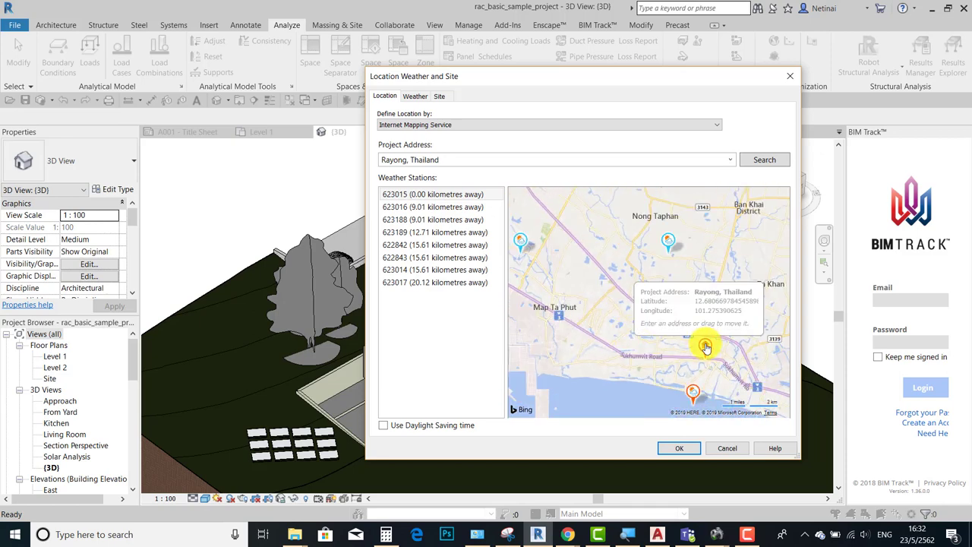
pyautogui.moveTo(706, 343); pyautogui.dragTo(651, 311)
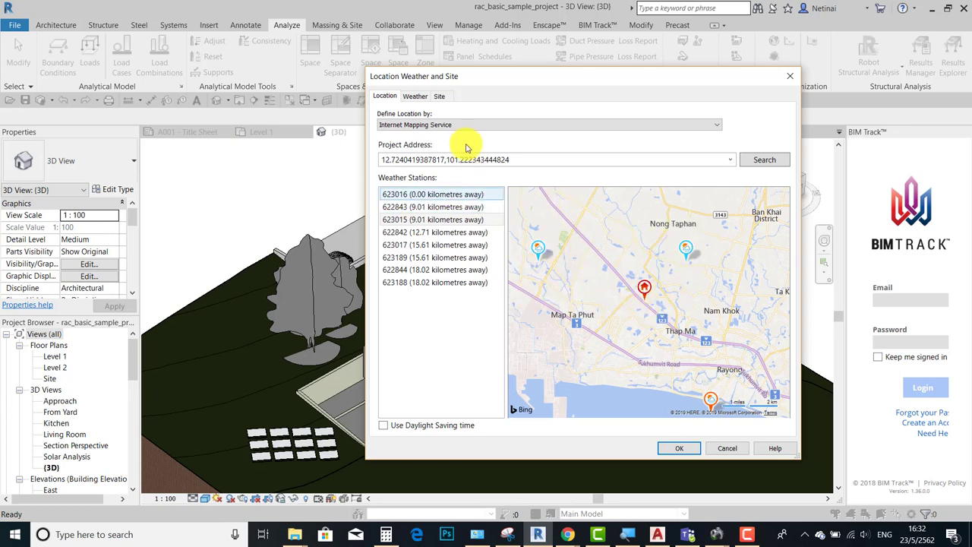
# Review the site's weather station data, then accept the new project location.
pyautogui.click(417, 101)
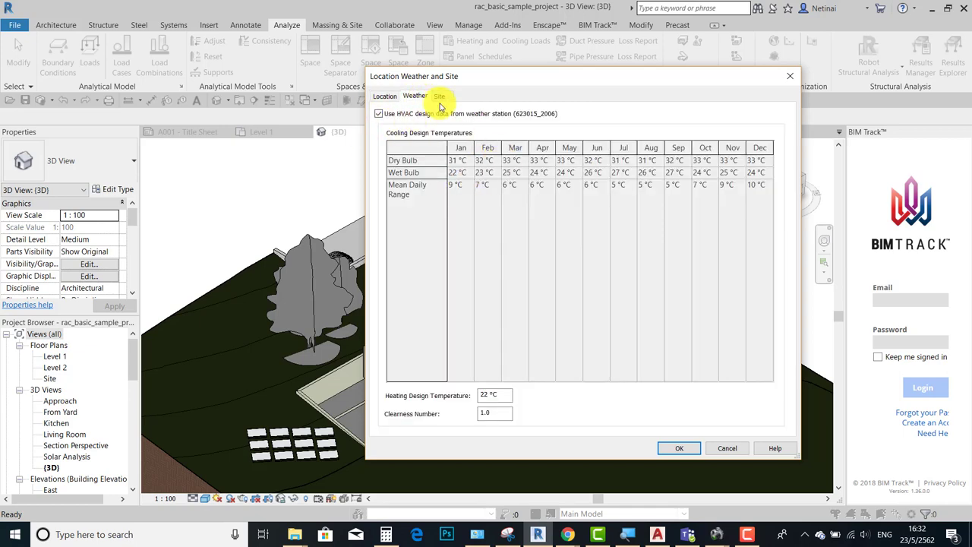
pyautogui.click(393, 100)
pyautogui.moveTo(686, 248)
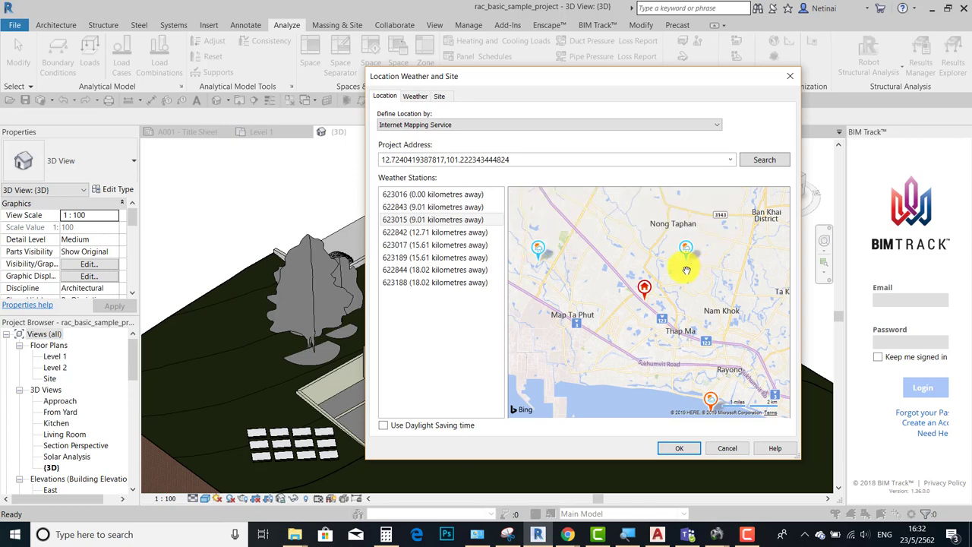
pyautogui.click(680, 448)
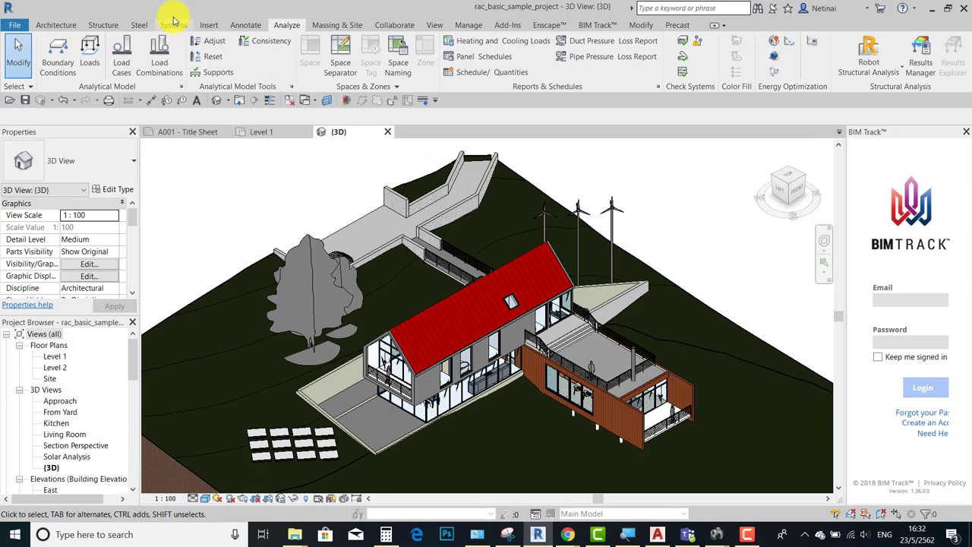
# Look through the Manage tab's Coordinates and Position menus, including Rotate True North.
pyautogui.click(237, 29)
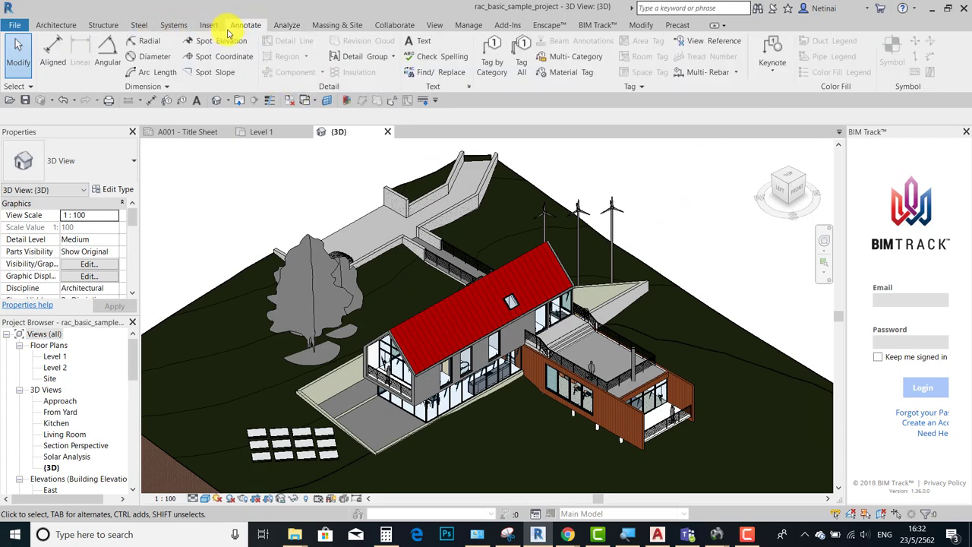
pyautogui.click(472, 28)
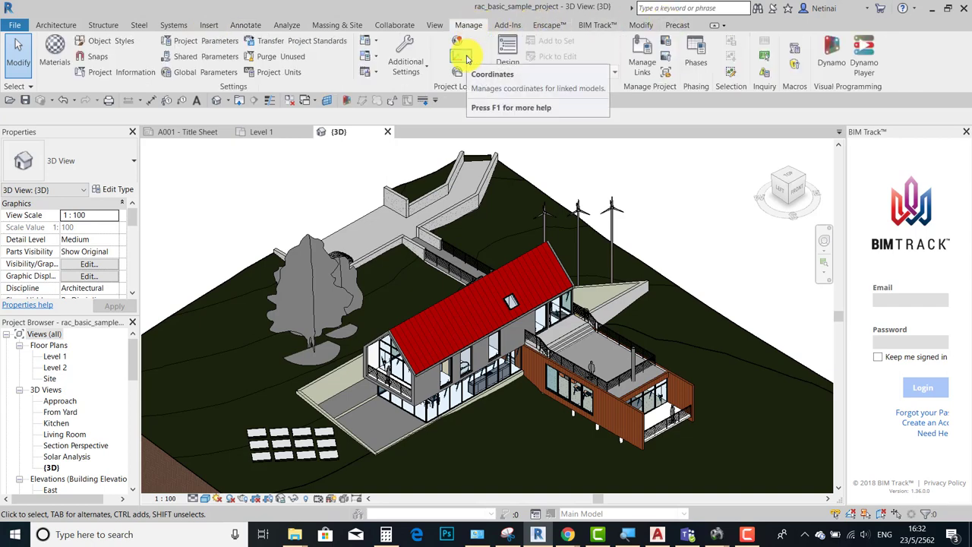
pyautogui.click(467, 59)
pyautogui.click(392, 93)
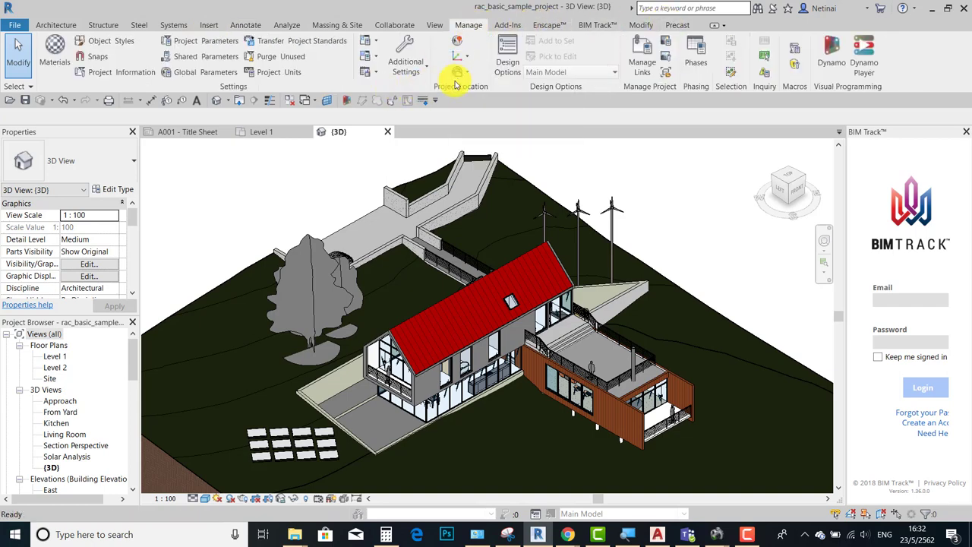
pyautogui.click(468, 76)
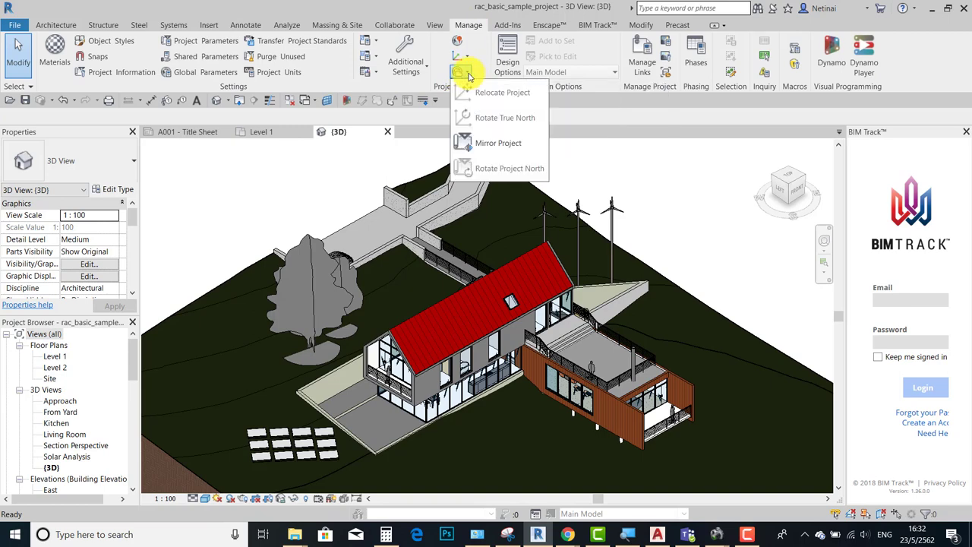
pyautogui.click(498, 121)
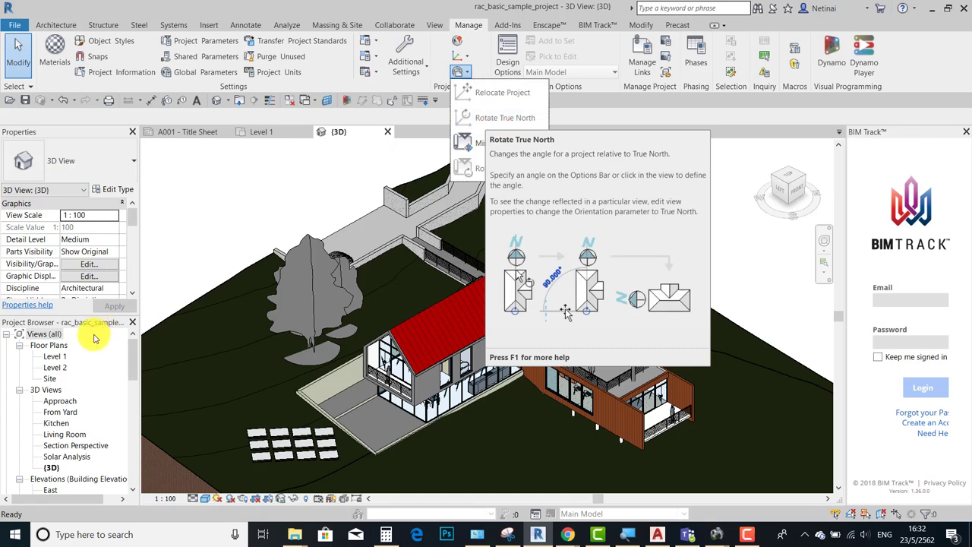
pyautogui.click(56, 361)
# Open the Level 1 floor plan and change its Orientation property to True North.
pyautogui.doubleClick(54, 358)
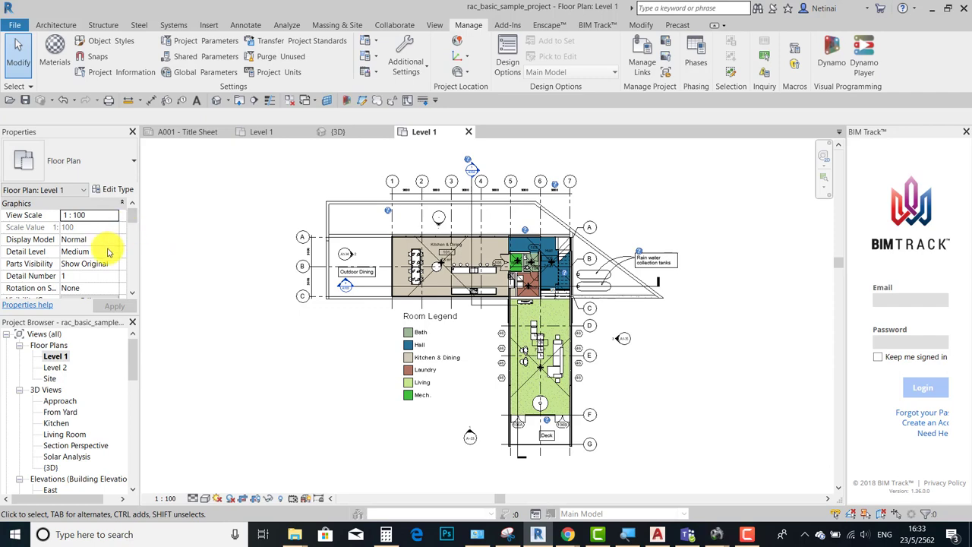
pyautogui.scroll(-2, 109, 253)
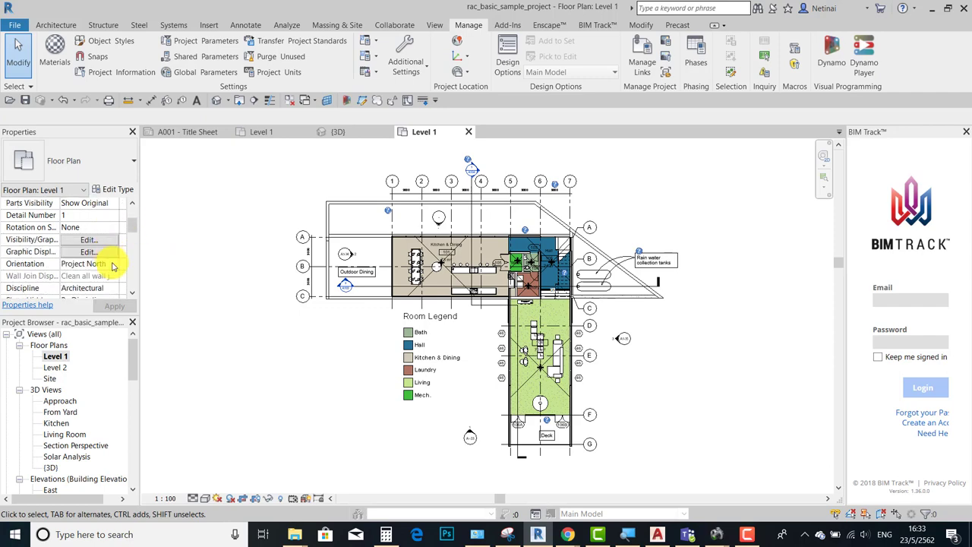
pyautogui.click(112, 265)
pyautogui.click(84, 286)
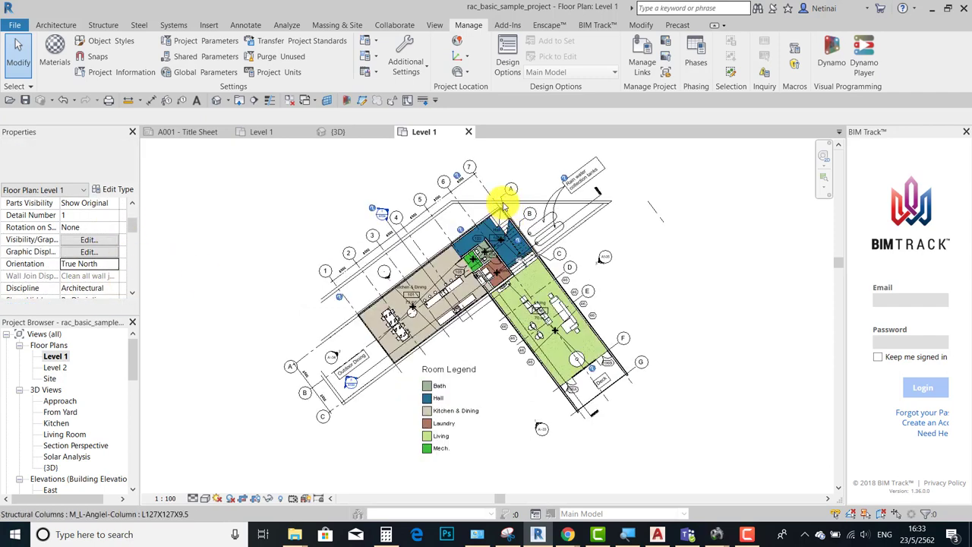
pyautogui.scroll(-3, 537, 278)
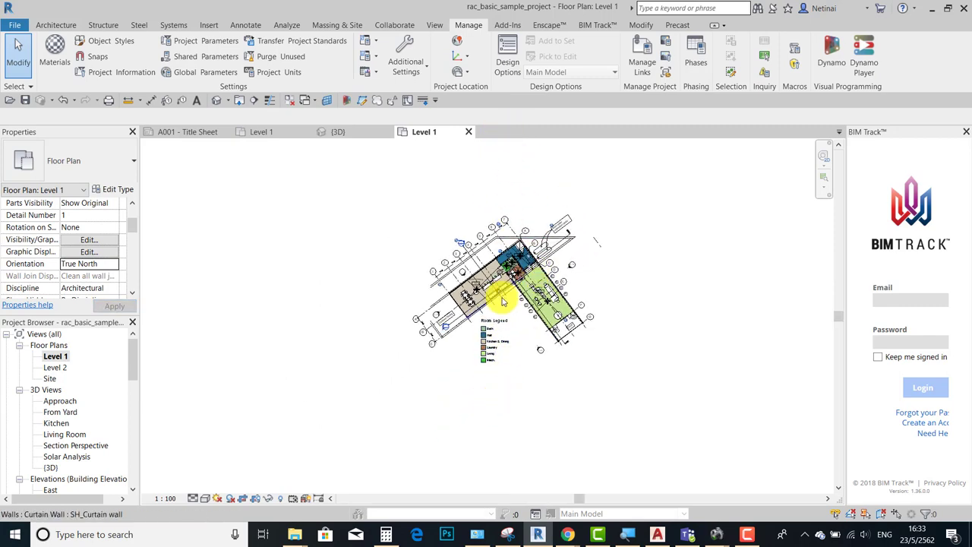
pyautogui.scroll(2, 501, 296)
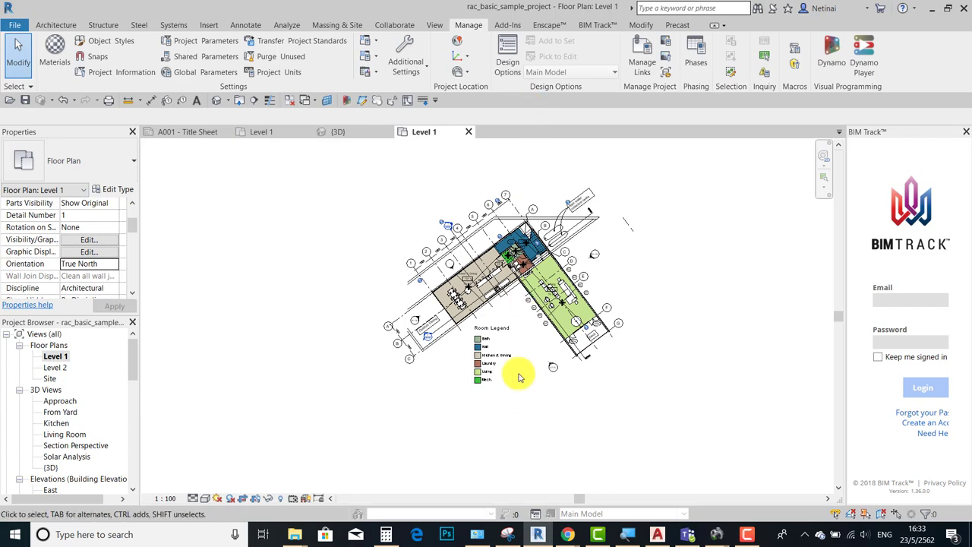
pyautogui.scroll(2, 511, 202)
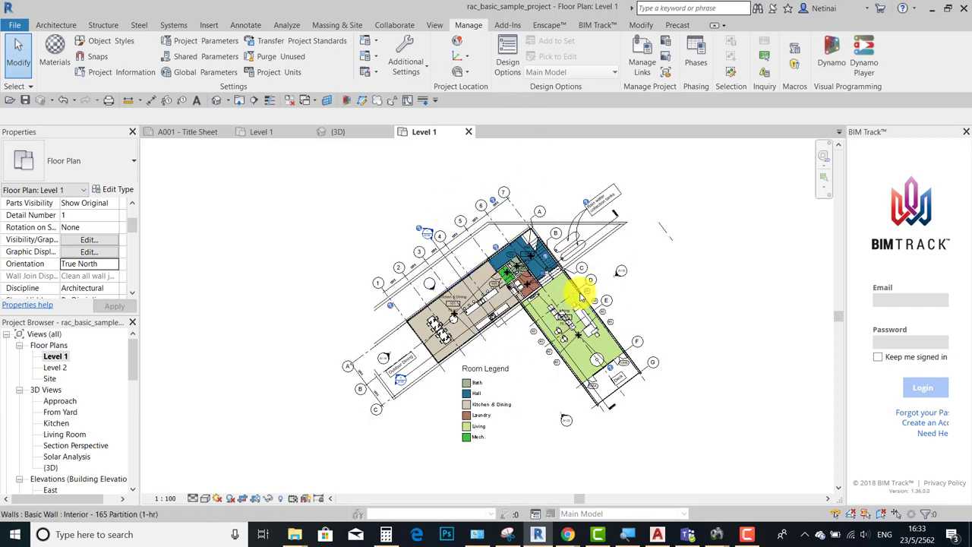
# From the {3D} view, close the BIM Track panel and create the energy analytical model.
pyautogui.click(339, 132)
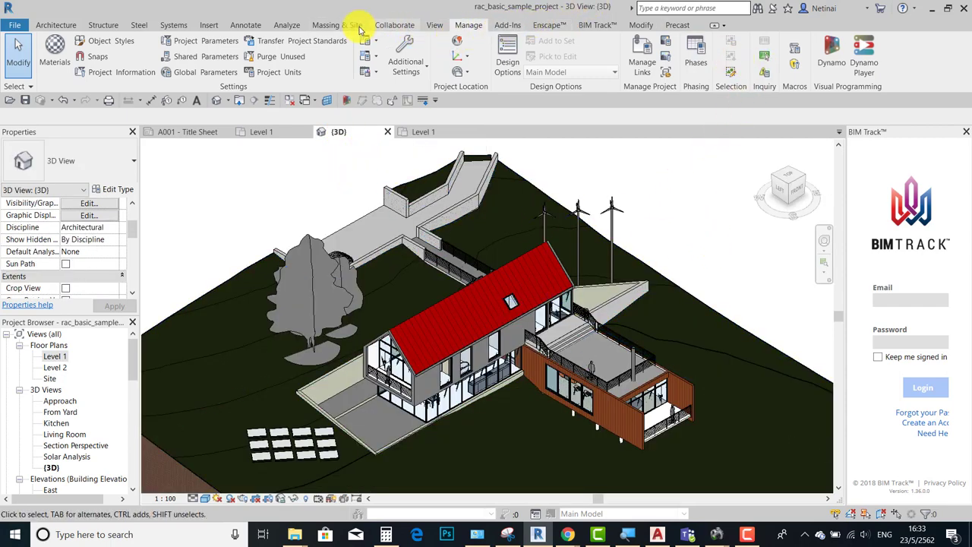
pyautogui.click(286, 26)
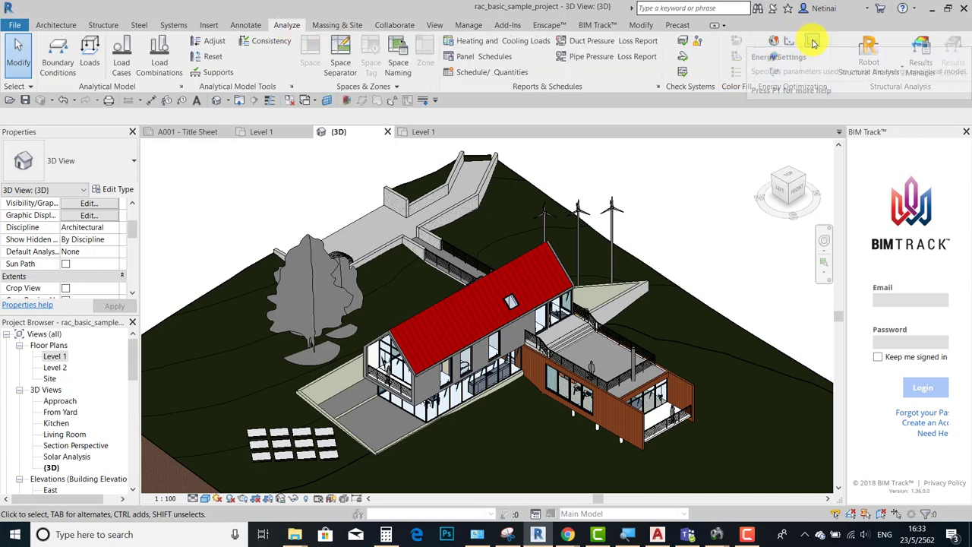
pyautogui.click(967, 133)
pyautogui.click(775, 57)
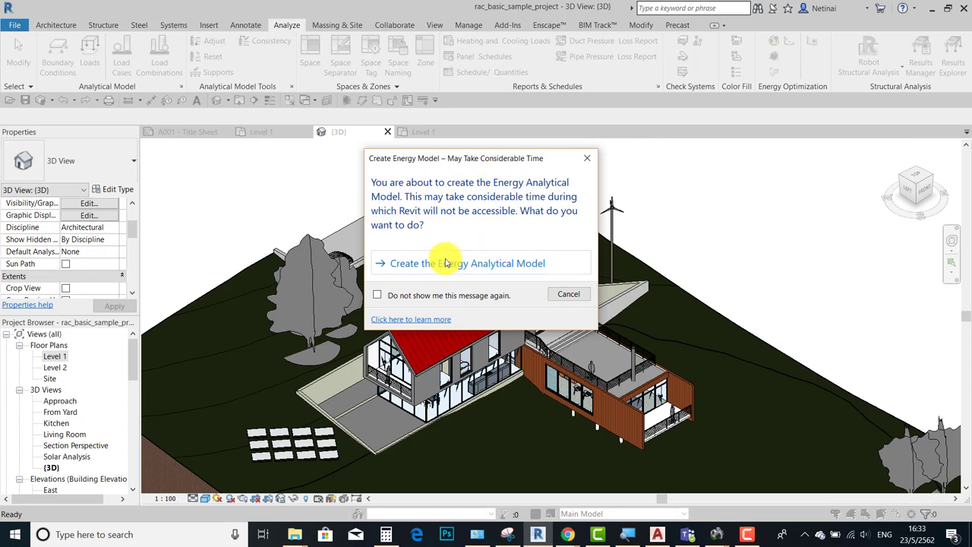
pyautogui.click(506, 263)
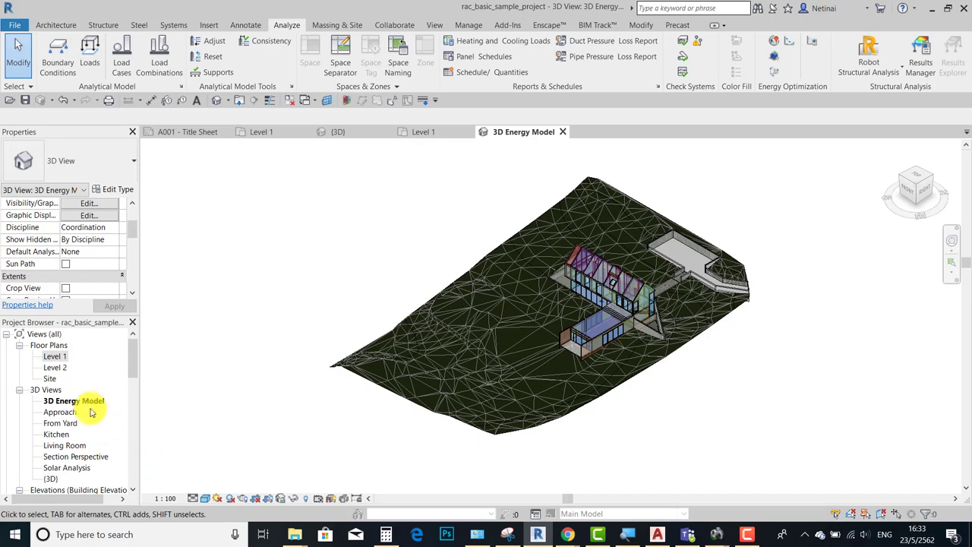
# Zoom and orbit around the new energy model to inspect the house and site.
pyautogui.scroll(5, 684, 301)
pyautogui.scroll(3, 618, 321)
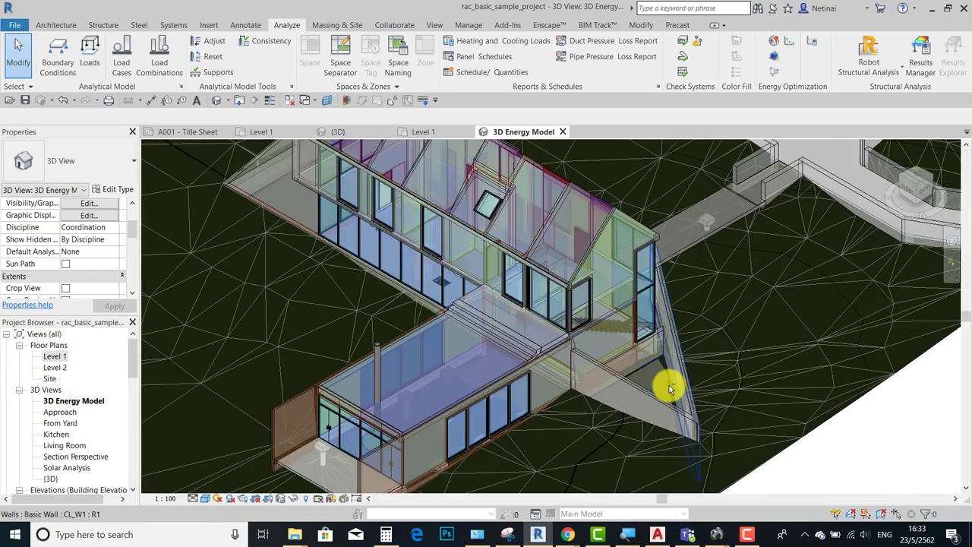
pyautogui.keyDown('shift'); pyautogui.moveTo(667, 385); pyautogui.dragTo(691, 326, button='middle'); pyautogui.keyUp('shift')
pyautogui.scroll(-5, 643, 369)
pyautogui.keyDown('shift'); pyautogui.moveTo(643, 370); pyautogui.dragTo(730, 408, button='middle'); pyautogui.keyUp('shift')
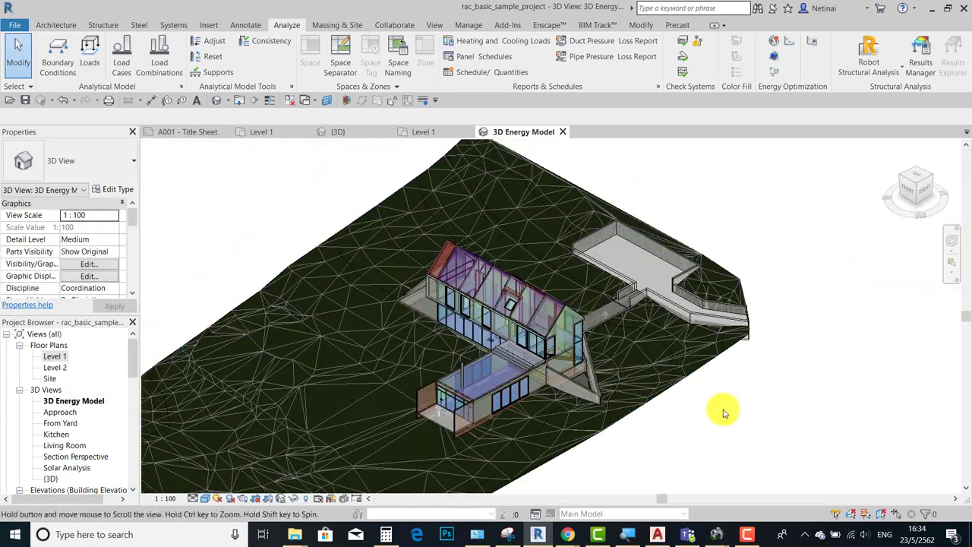
pyautogui.keyDown('shift'); pyautogui.moveTo(803, 309); pyautogui.dragTo(803, 230, button='middle'); pyautogui.keyUp('shift')
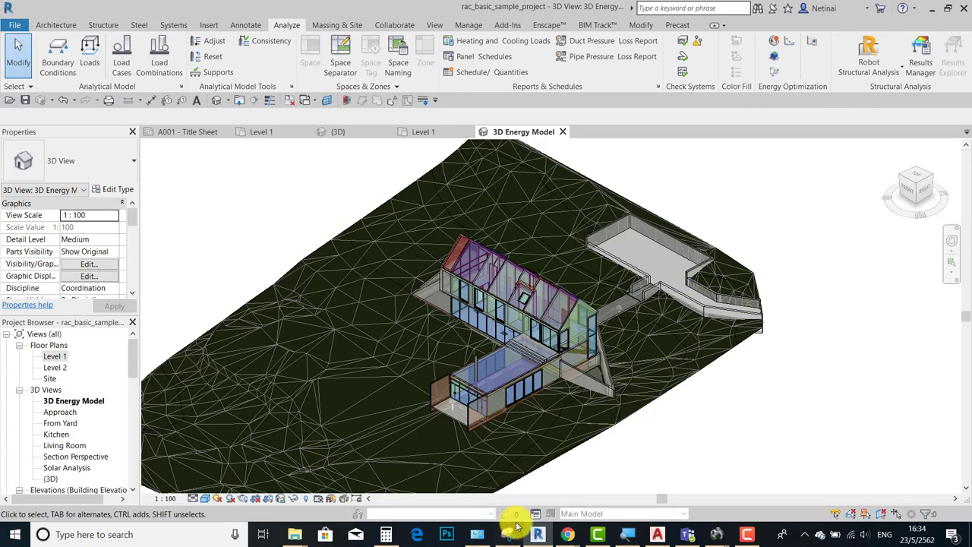
# In a new Chrome tab, search Google for 'insight student account'.
pyautogui.moveTo(568, 535)
pyautogui.click(319, 501)
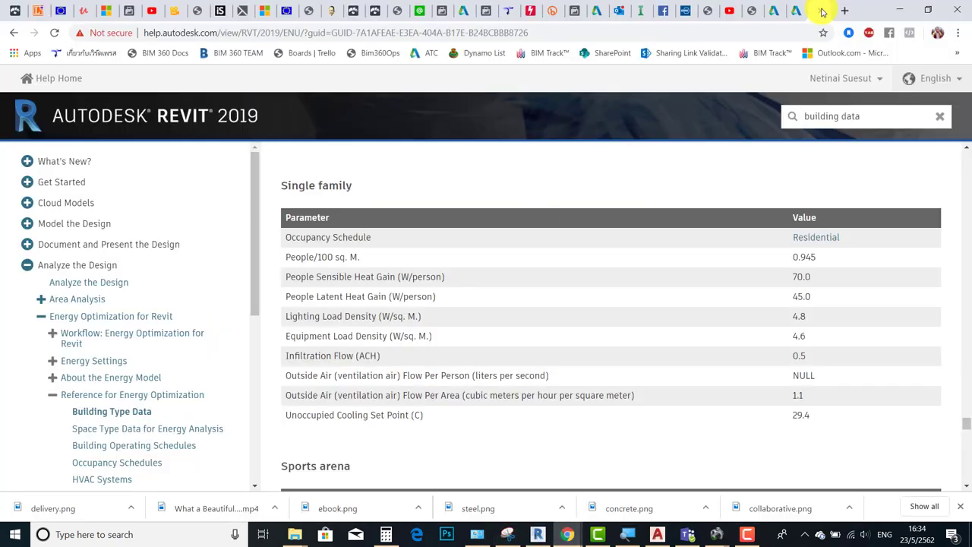
pyautogui.click(848, 10)
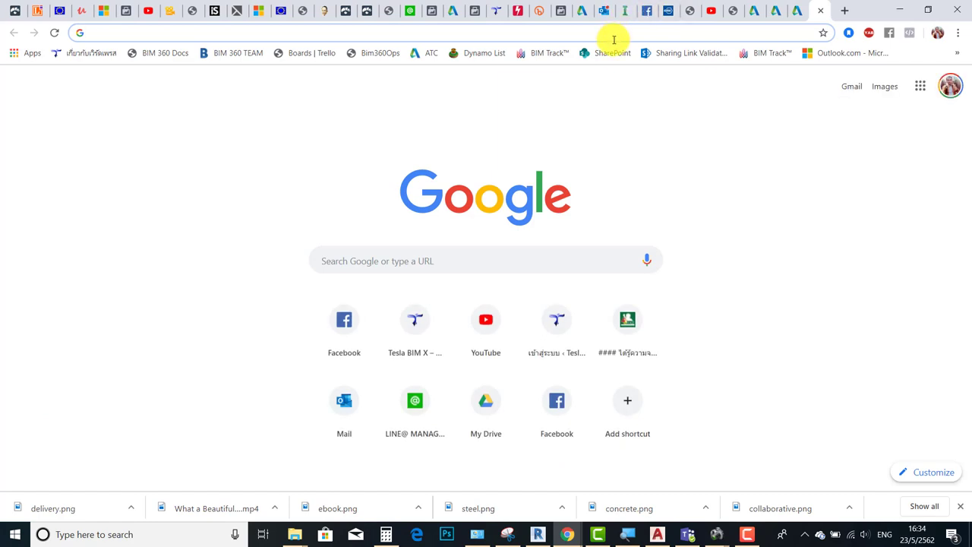
pyautogui.write('ins')
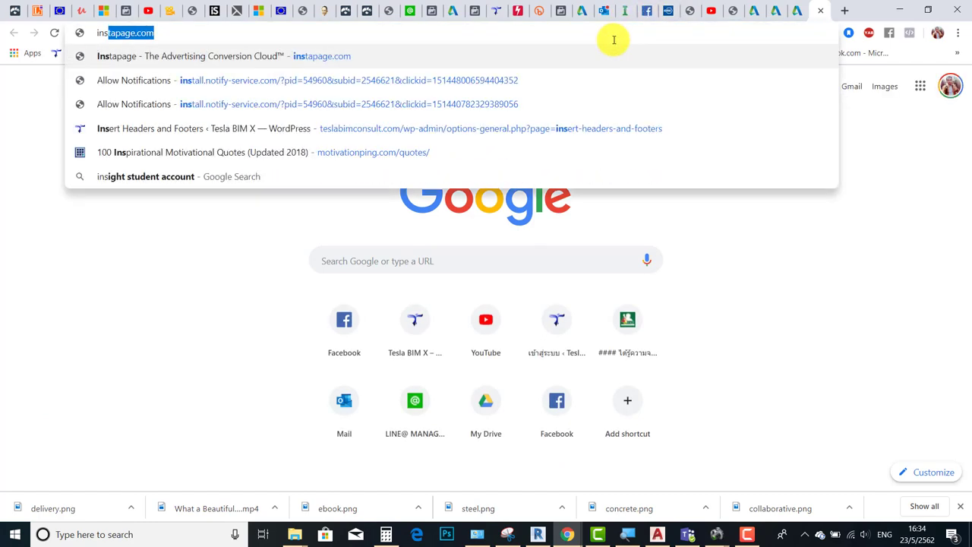
pyautogui.write('ight')
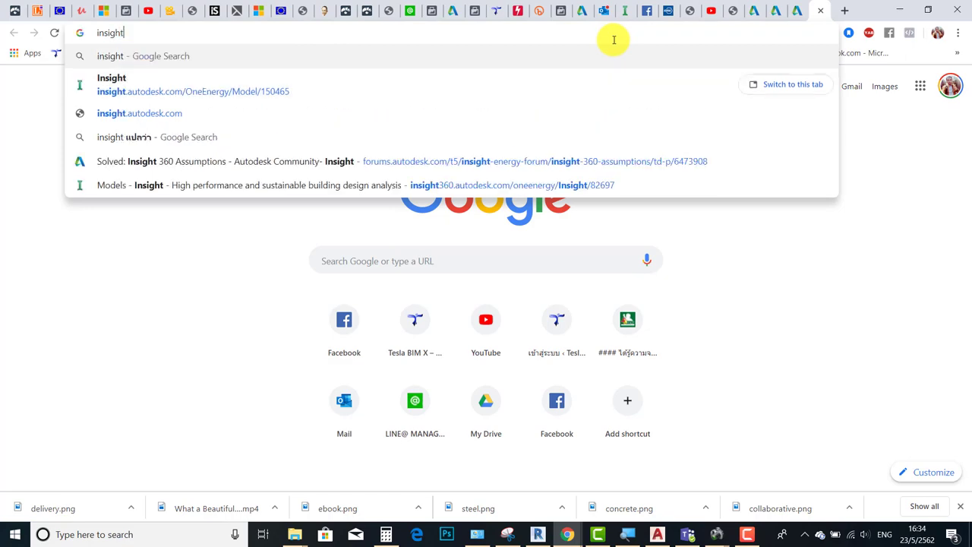
pyautogui.press('Return')
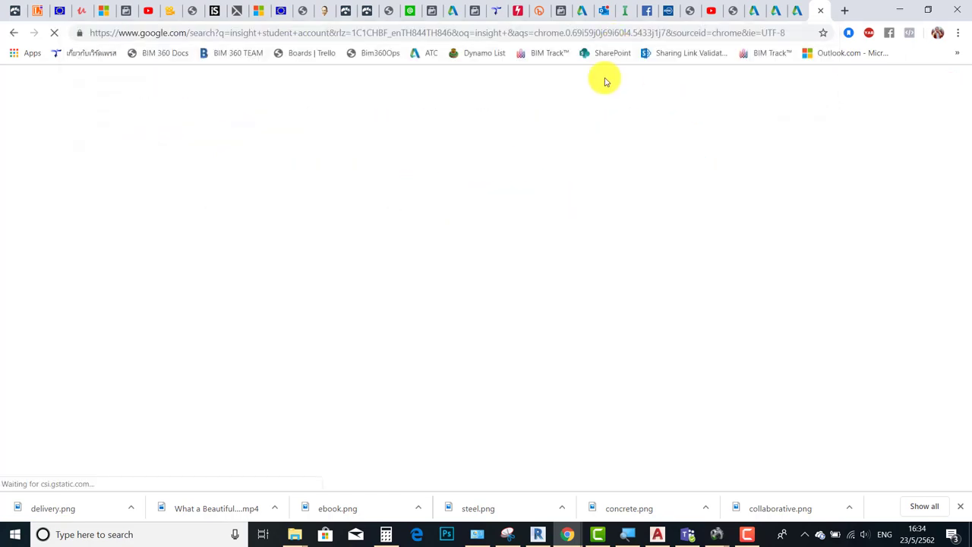
# Open the Autodesk Insight education page and scroll through it.
pyautogui.click(291, 205)
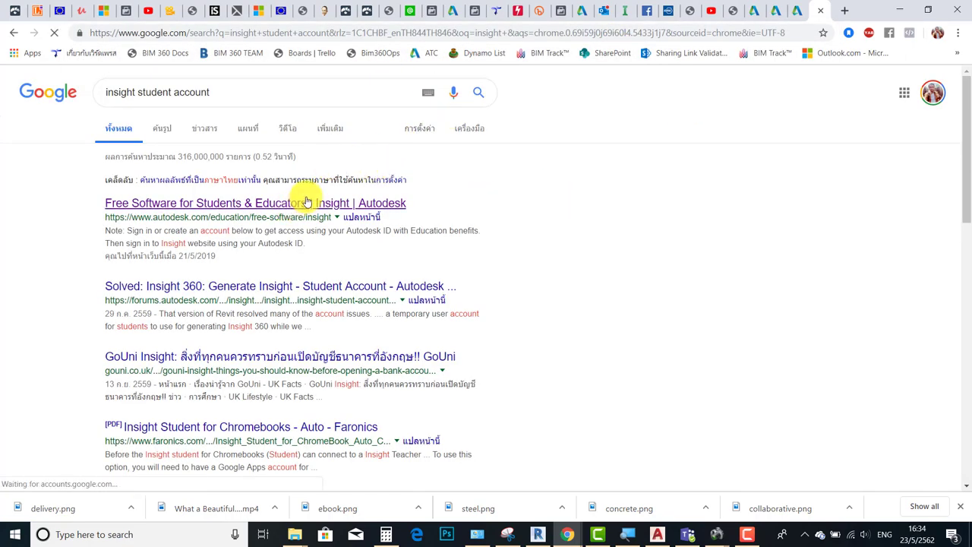
pyautogui.scroll(-2, 363, 209)
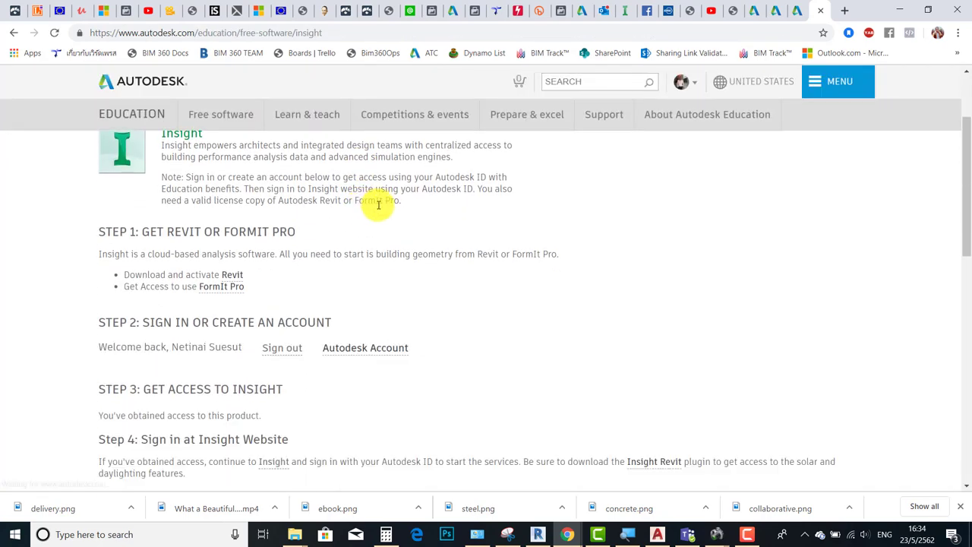
pyautogui.scroll(-2, 278, 285)
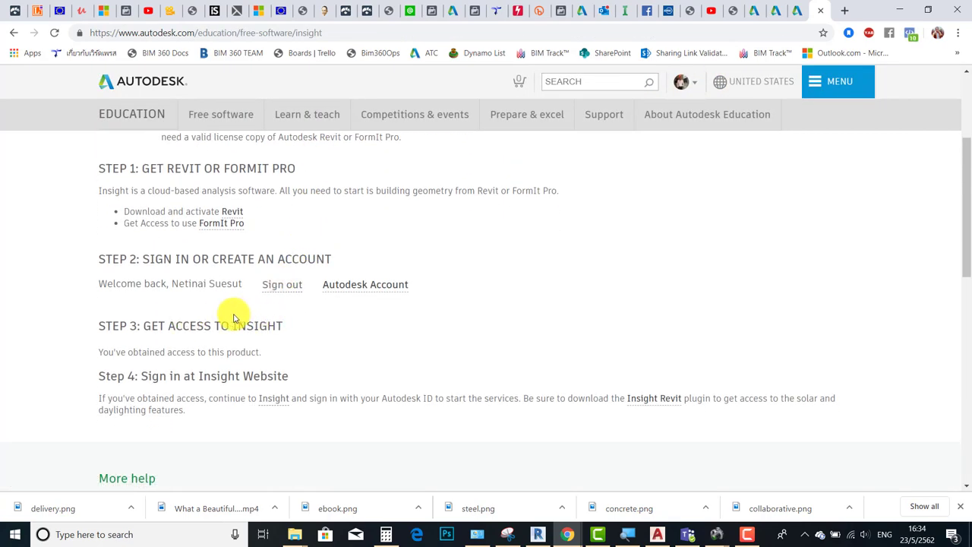
pyautogui.scroll(3, 228, 304)
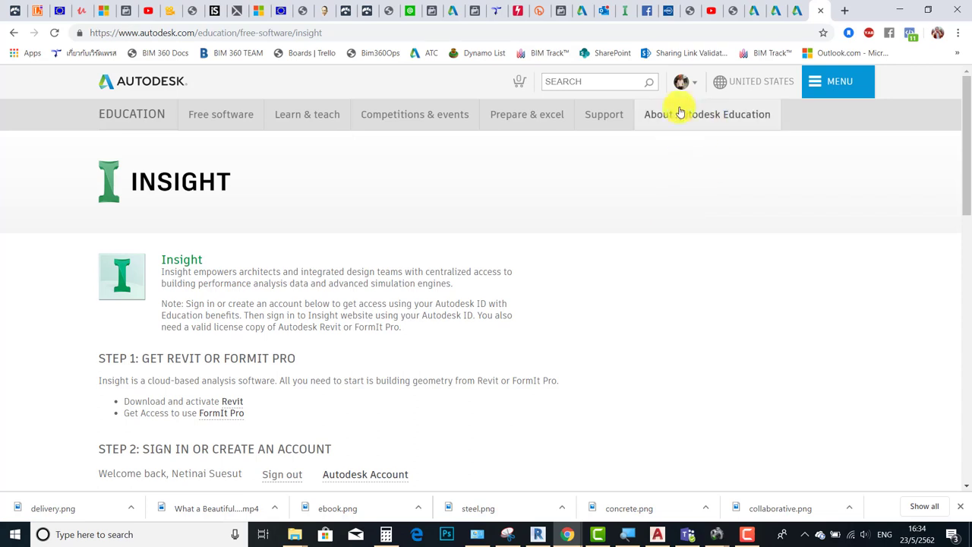
# Sign out of the Autodesk account and scroll to the Sign In / Create Account options.
pyautogui.click(689, 82)
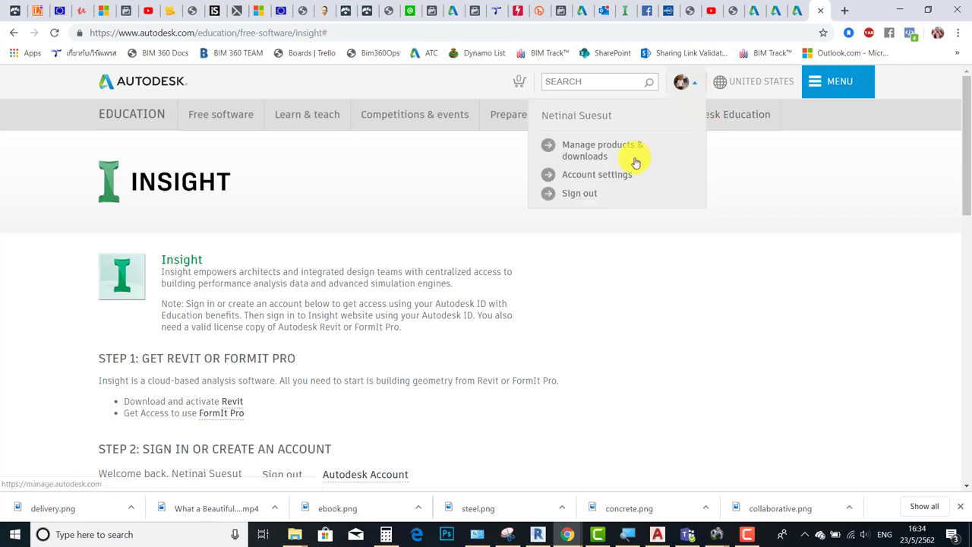
pyautogui.click(581, 195)
pyautogui.scroll(-2, 626, 329)
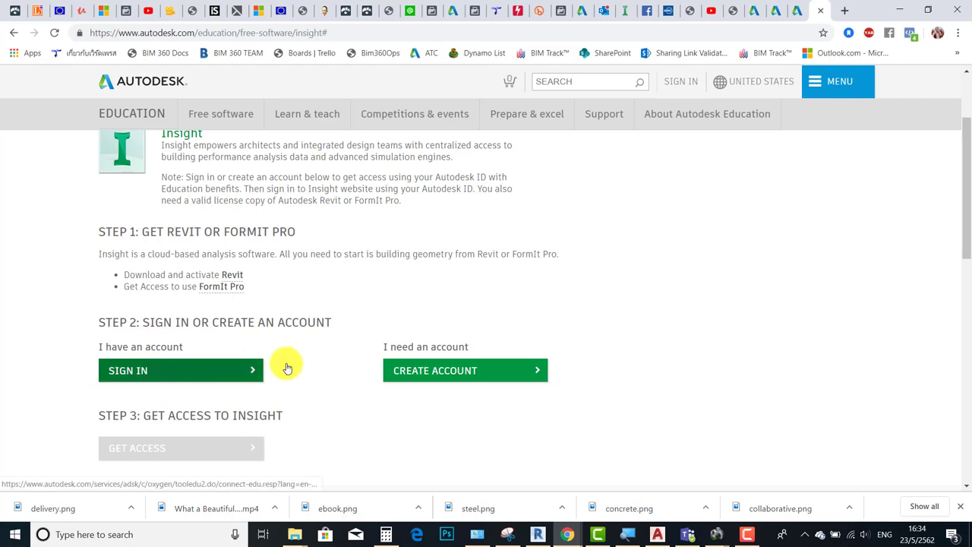
pyautogui.scroll(1, 452, 373)
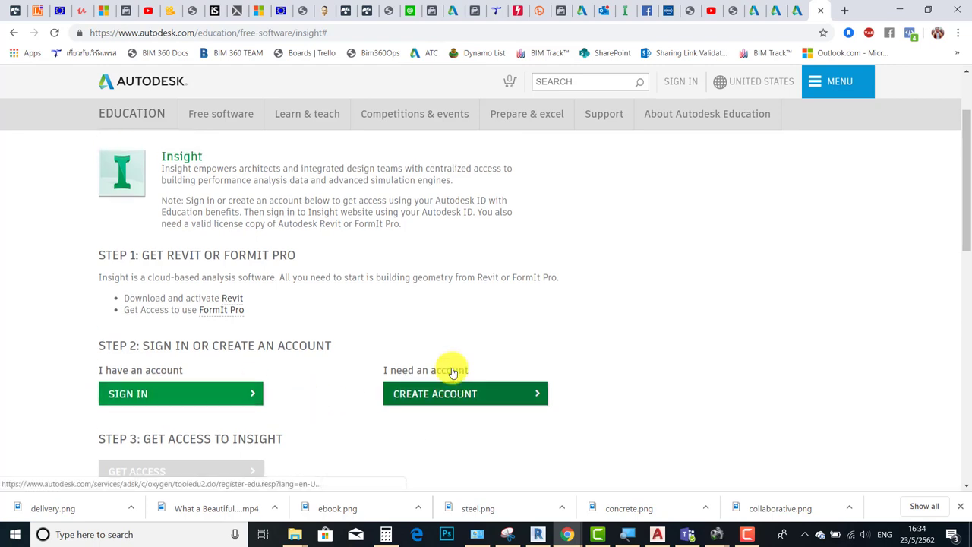
pyautogui.scroll(-1, 452, 372)
# Start a new account and choose Thailand as the institution's country.
pyautogui.click(455, 374)
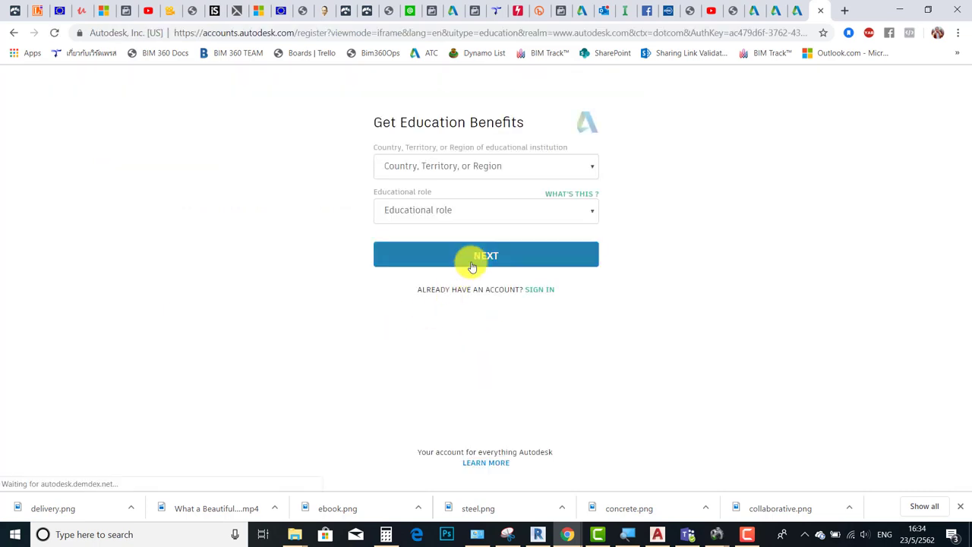
pyautogui.click(471, 170)
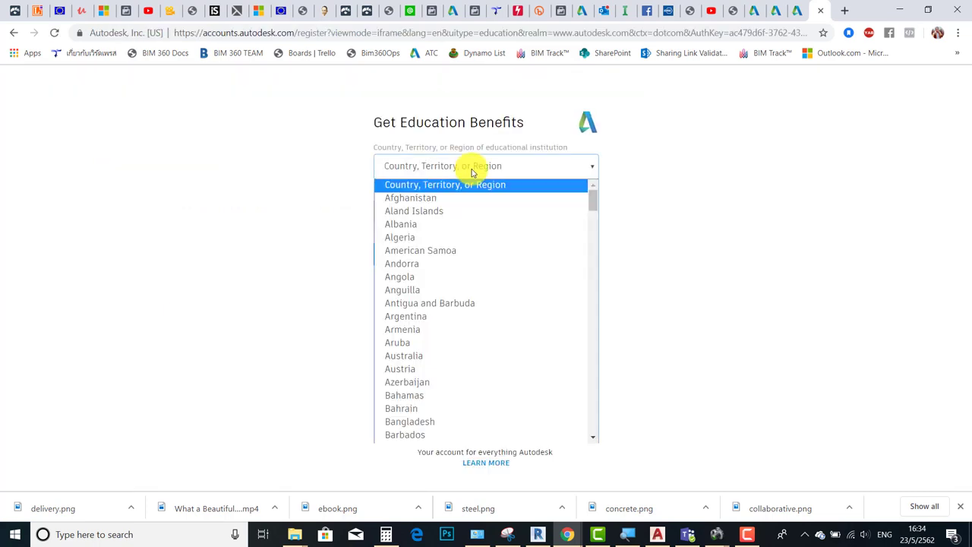
pyautogui.write('th')
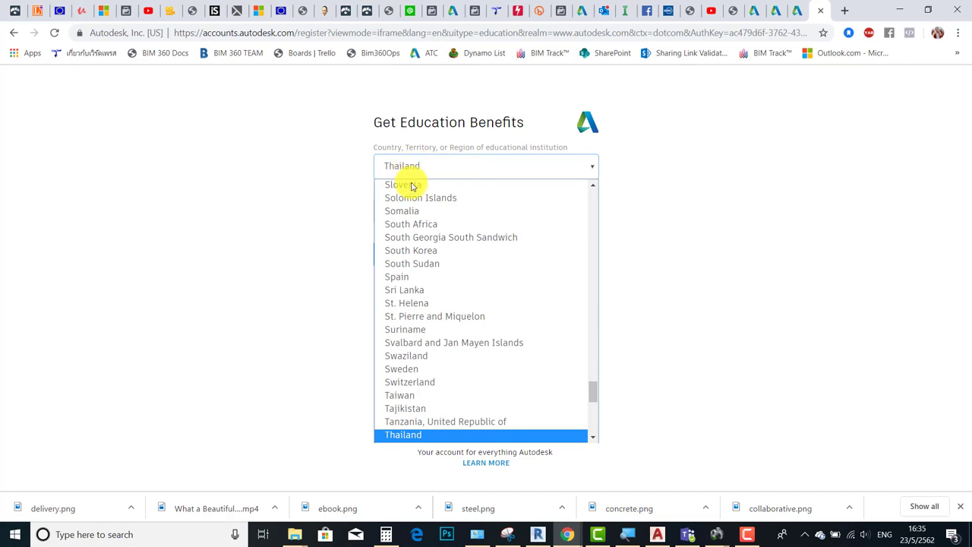
pyautogui.click(403, 437)
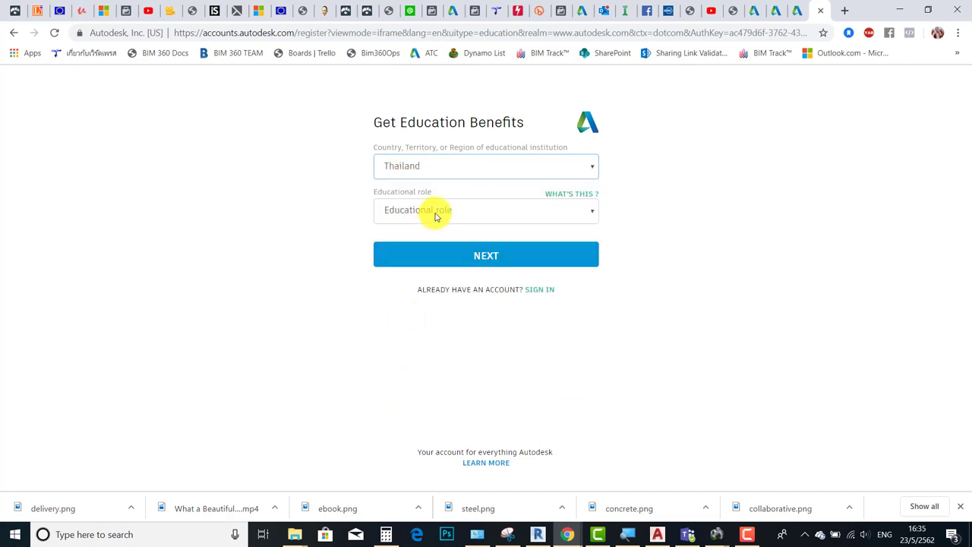
# Select Educator as the educational role and submit the education details.
pyautogui.click(435, 216)
pyautogui.click(414, 255)
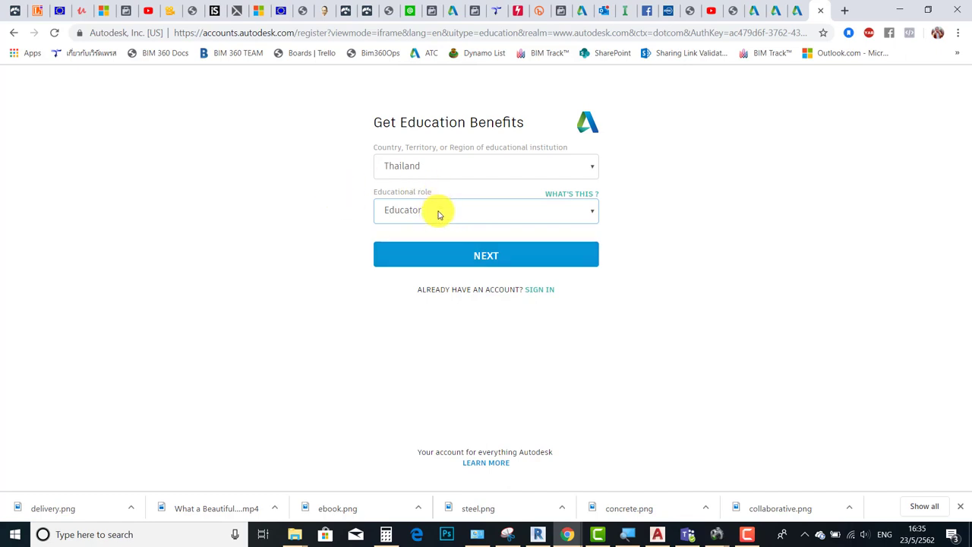
pyautogui.click(437, 213)
pyautogui.click(424, 253)
pyautogui.click(437, 247)
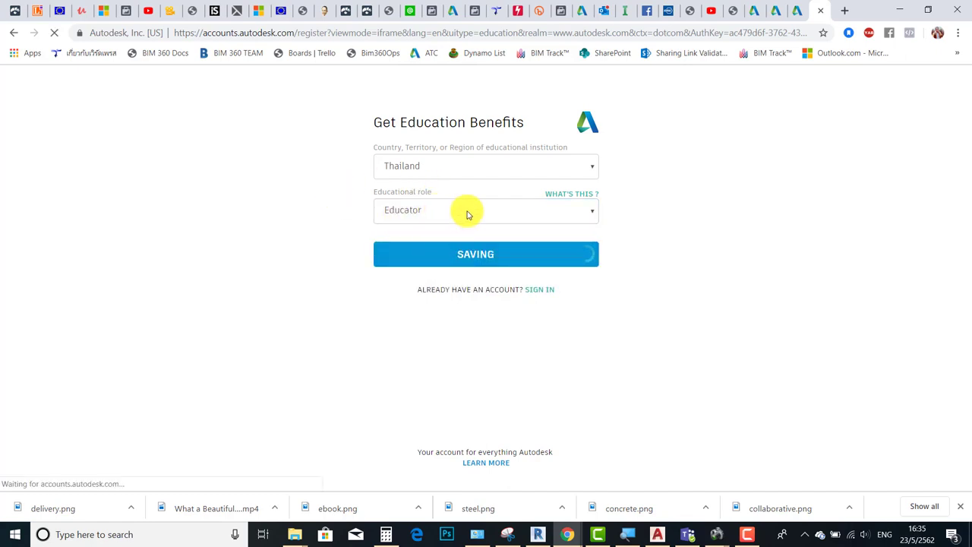
pyautogui.click(427, 169)
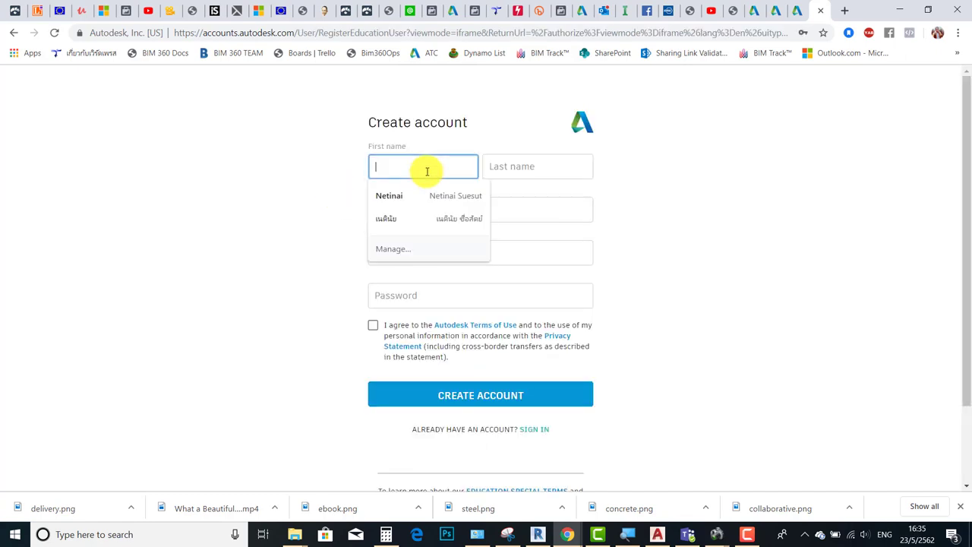
# Fill in the first and last name and replace the email with the new Outlook address.
pyautogui.click(404, 205)
pyautogui.click(514, 208)
pyautogui.moveTo(514, 208); pyautogui.dragTo(386, 206)
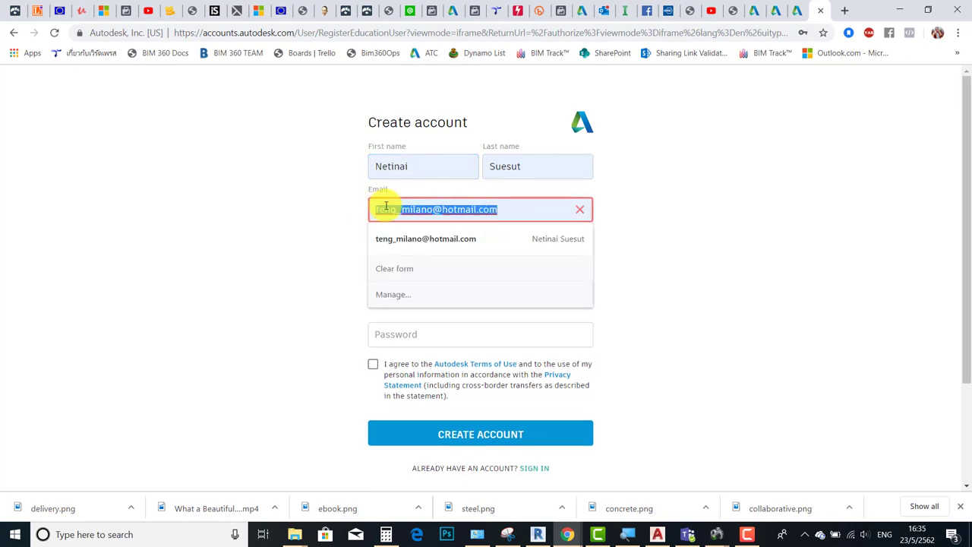
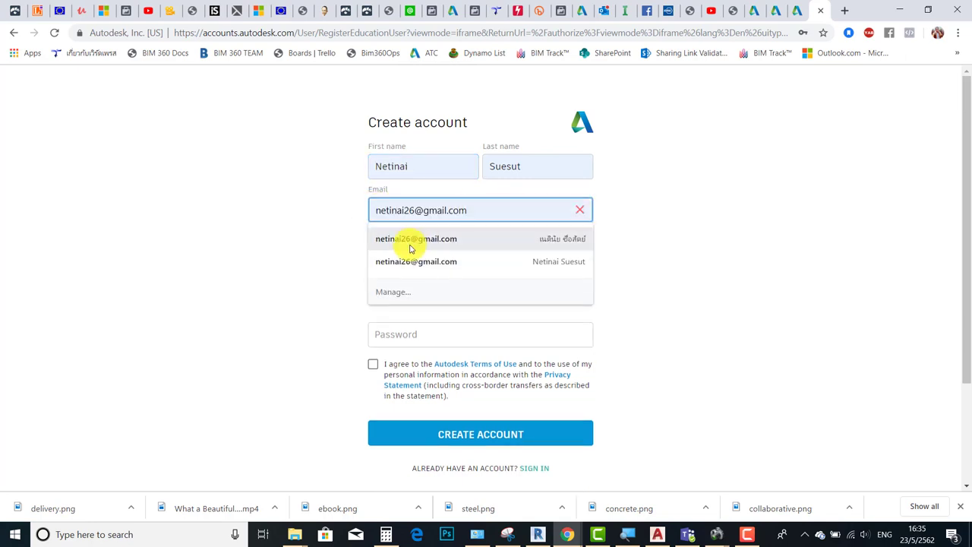
pyautogui.click(383, 239)
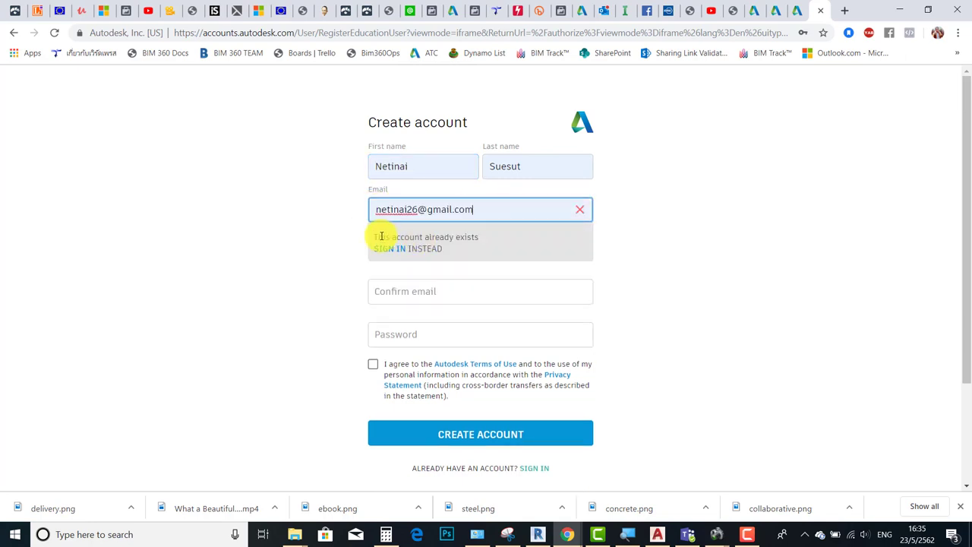
pyautogui.tripleClick(467, 210)
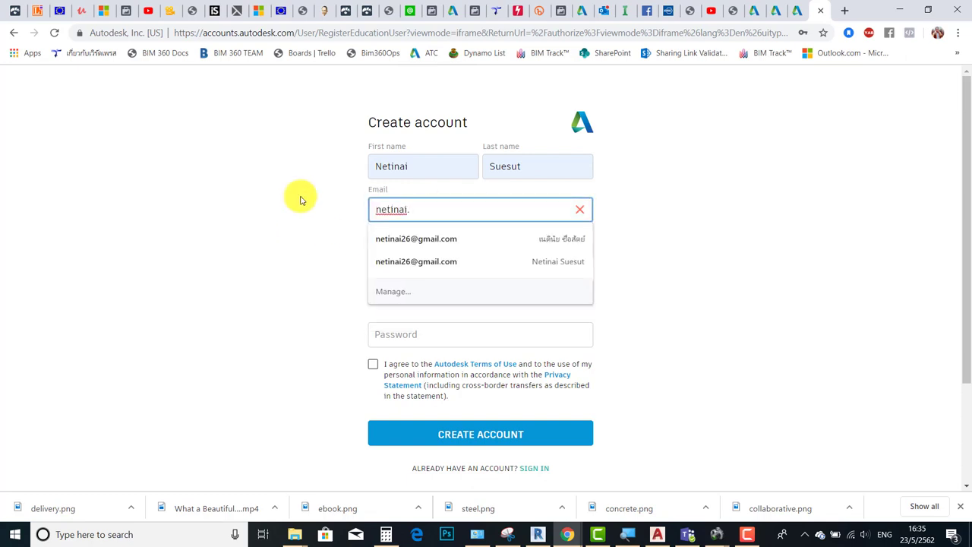
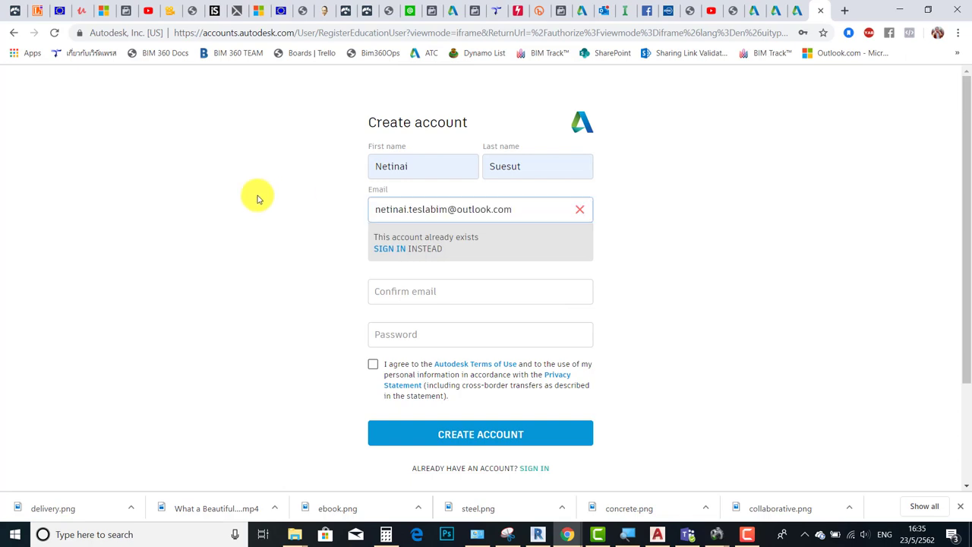
# Copy the new email address and paste it into the Confirm email field.
pyautogui.click(428, 256)
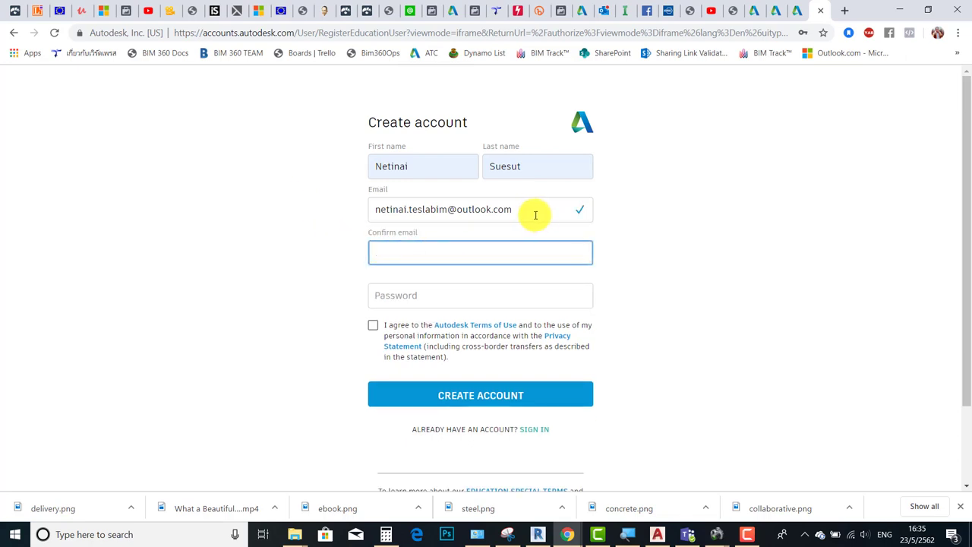
pyautogui.moveTo(532, 209); pyautogui.dragTo(370, 209)
pyautogui.hotkey('ctrl', 'c')
pyautogui.click(428, 258)
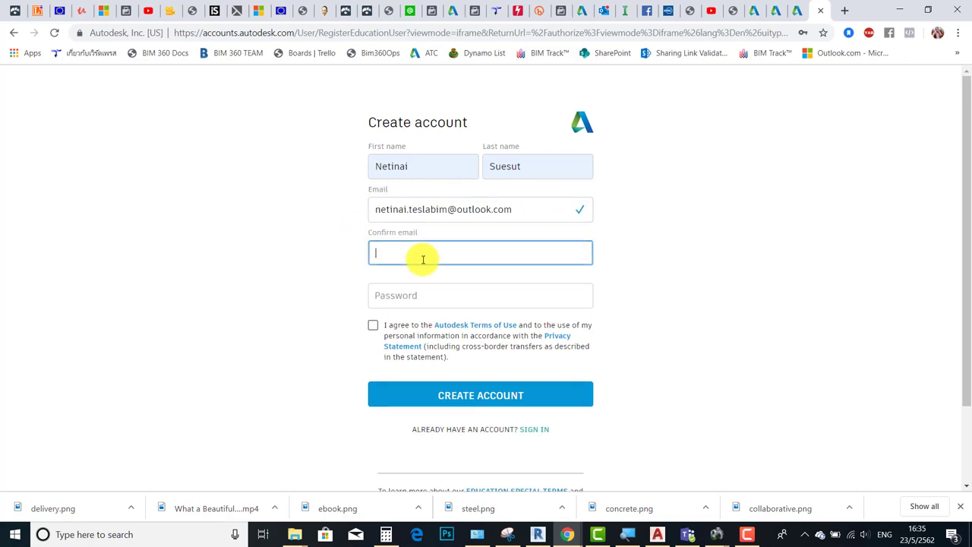
pyautogui.hotkey('ctrl', 'v')
# Enter the account password and agree to the terms of use.
pyautogui.click(447, 295)
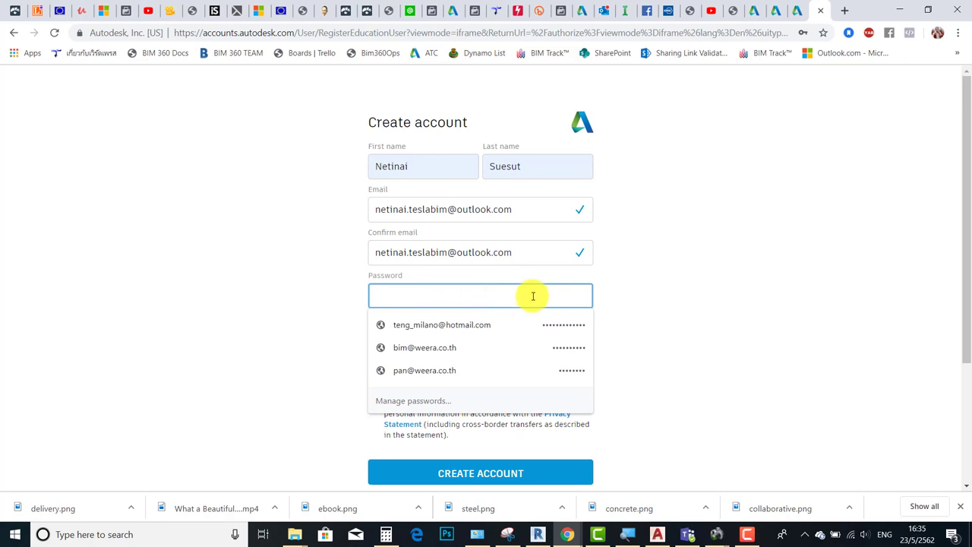
pyautogui.click(625, 278)
pyautogui.scroll(-1, 515, 266)
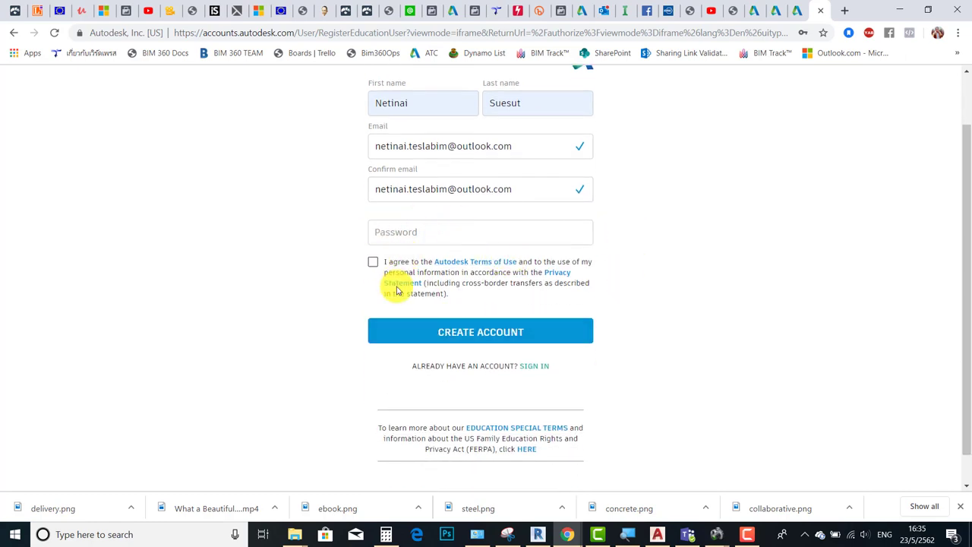
pyautogui.click(403, 231)
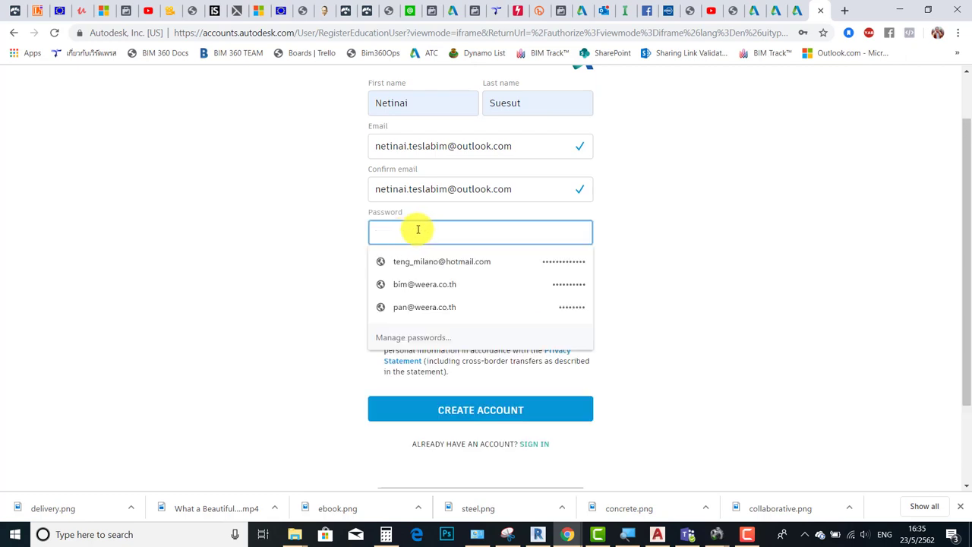
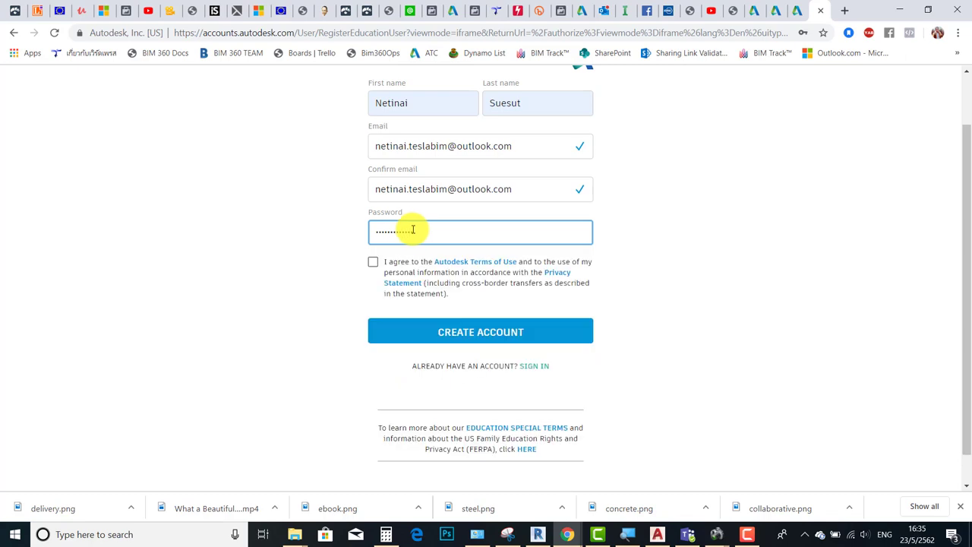
pyautogui.click(373, 262)
# Open the 'Verify your Autodesk account' email and follow its VERIFY EMAIL link.
pyautogui.click(440, 332)
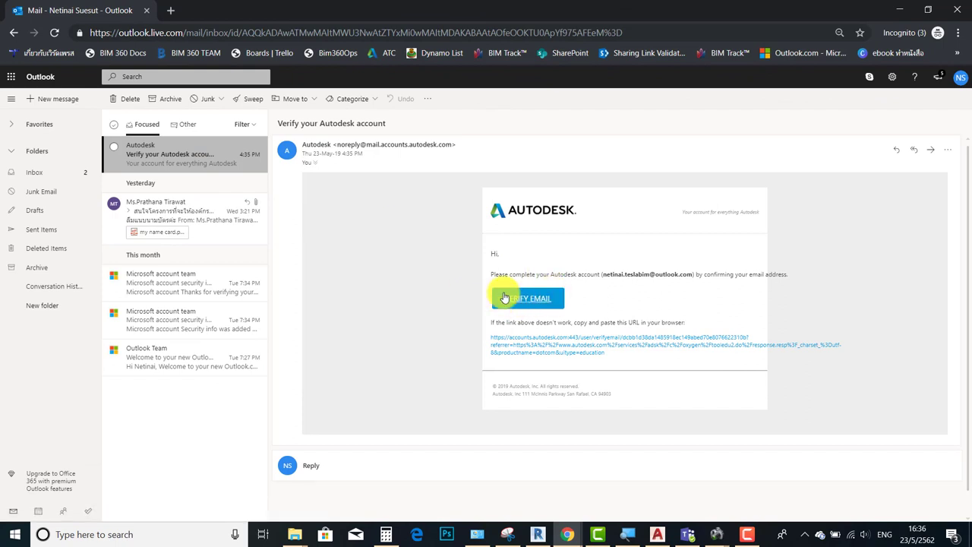
pyautogui.click(528, 297)
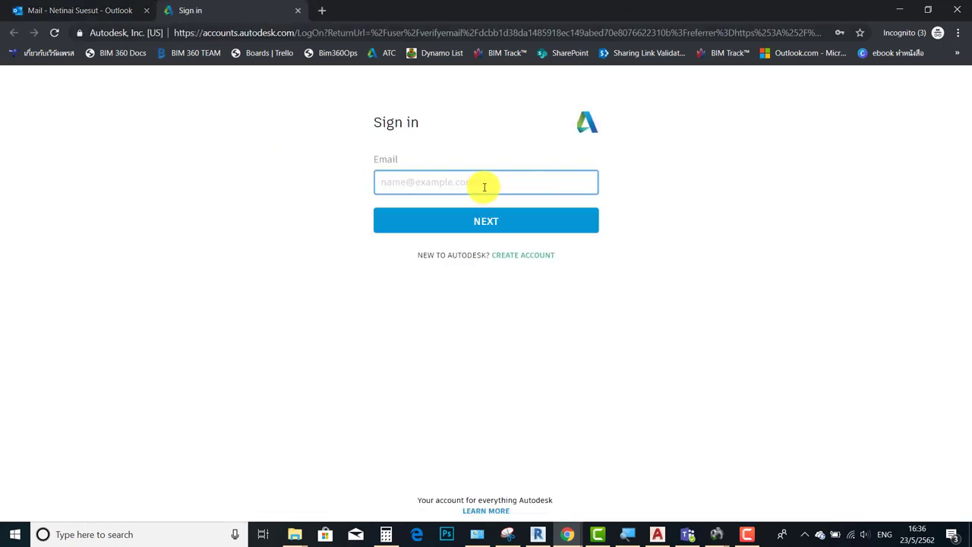
# Sign in to the Autodesk Account page with the new account's email address and password.
pyautogui.click(900, 9)
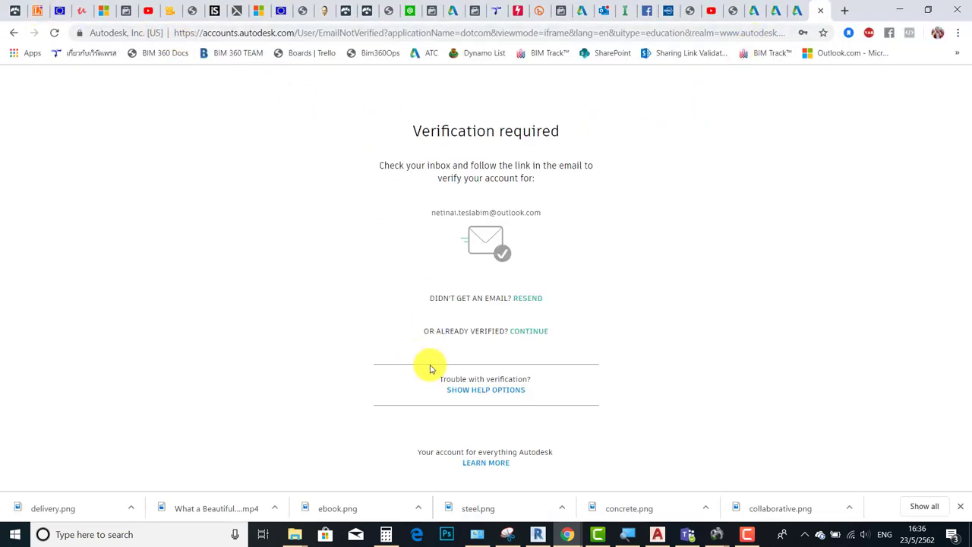
pyautogui.hotkey('alt', 'Tab')
pyautogui.click(450, 184)
pyautogui.write('t')
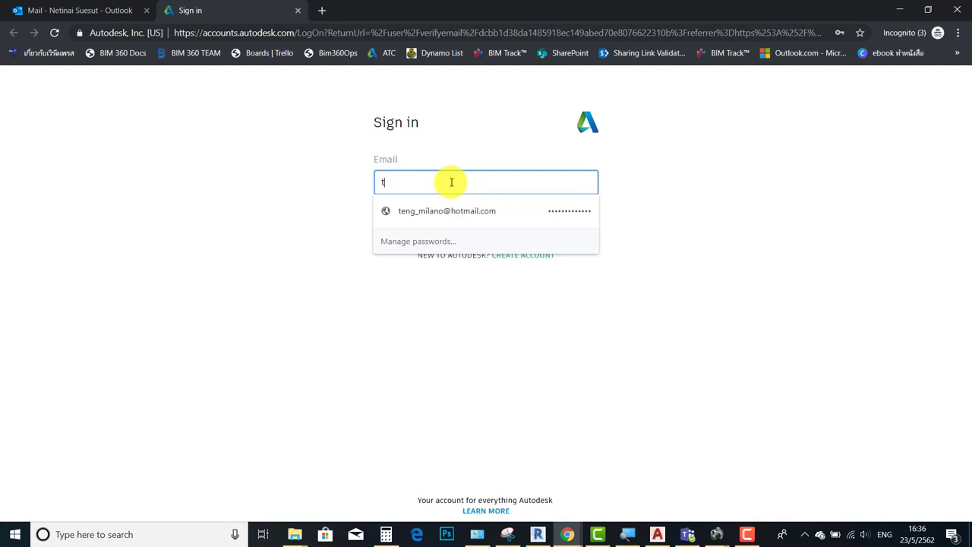
pyautogui.press('BackSpace')
pyautogui.write('n')
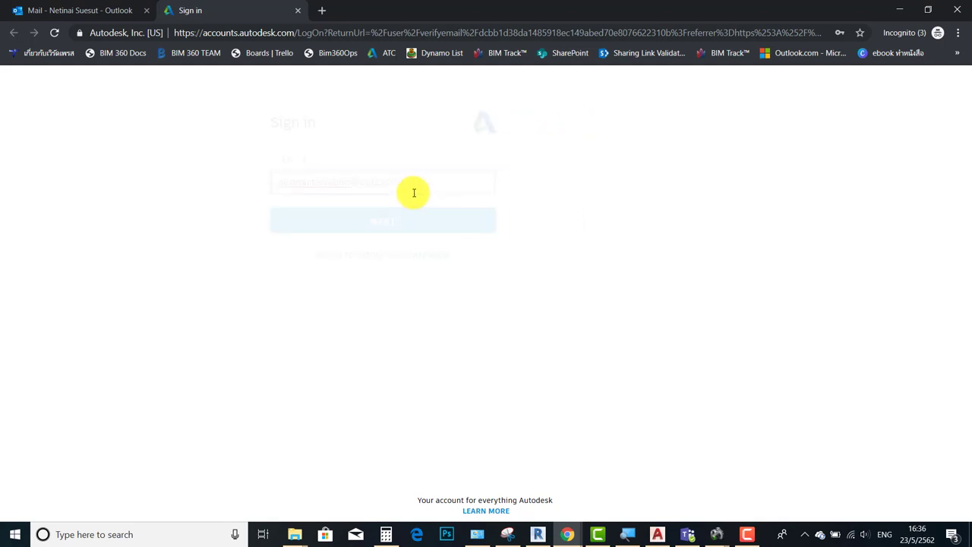
pyautogui.click(423, 222)
pyautogui.write('1')
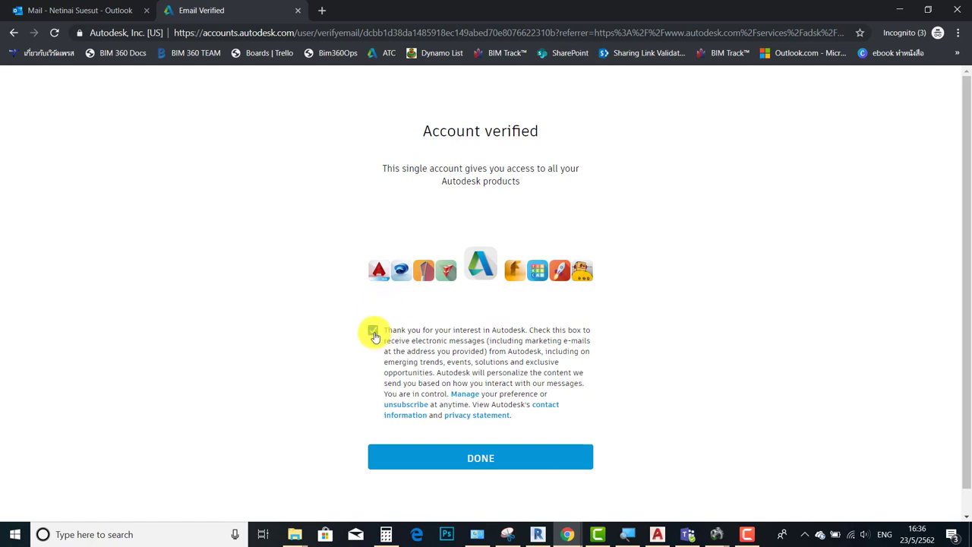
# Finish verification with DONE and begin entering the educational institution name.
pyautogui.click(486, 458)
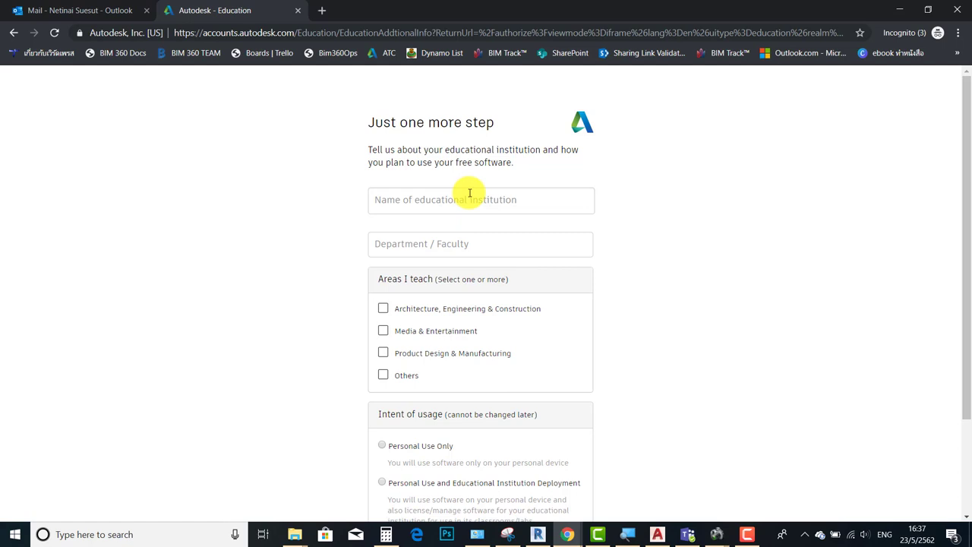
pyautogui.click(471, 193)
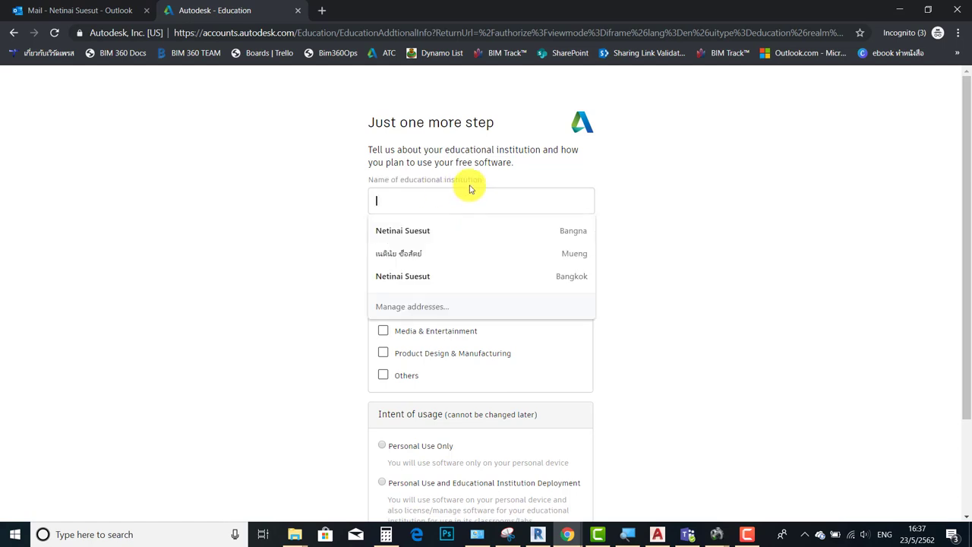
pyautogui.click(588, 164)
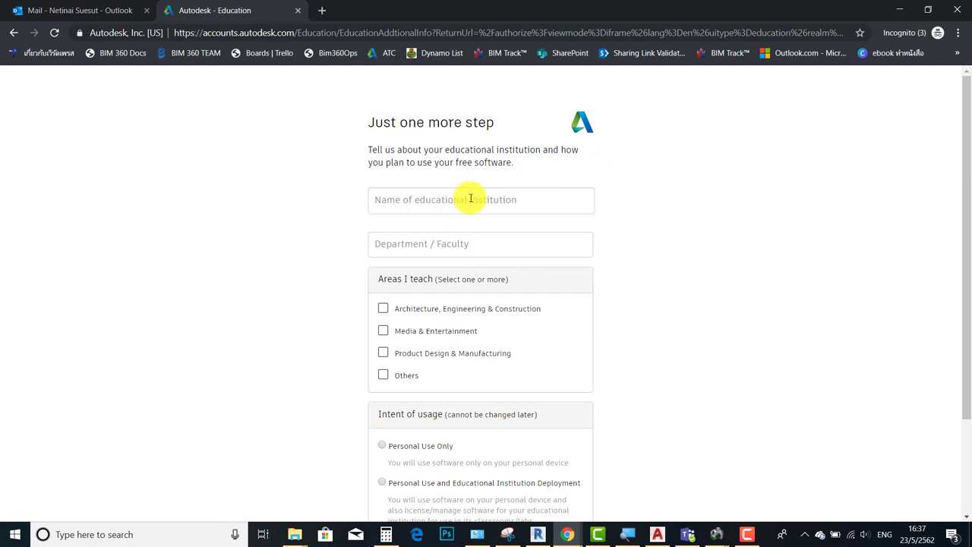
pyautogui.click(453, 201)
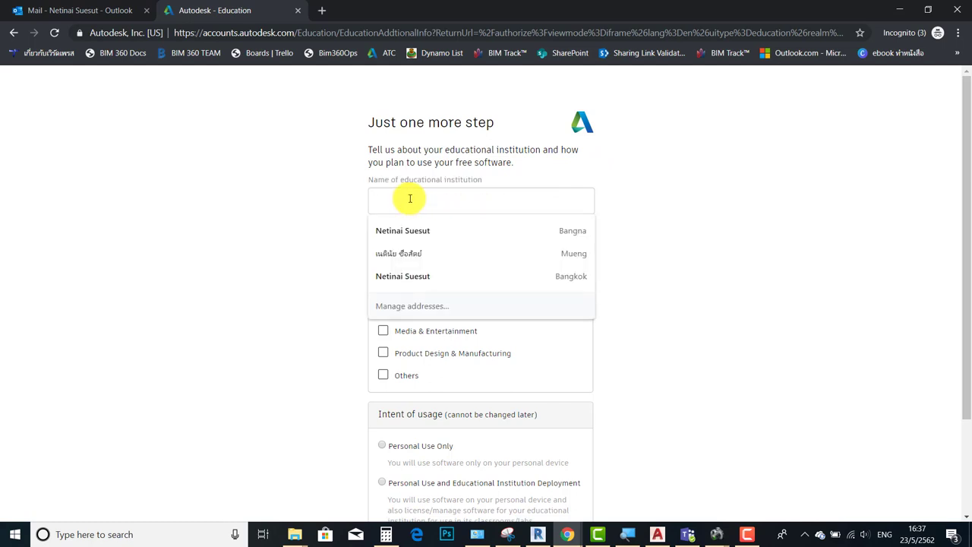
pyautogui.write('q')
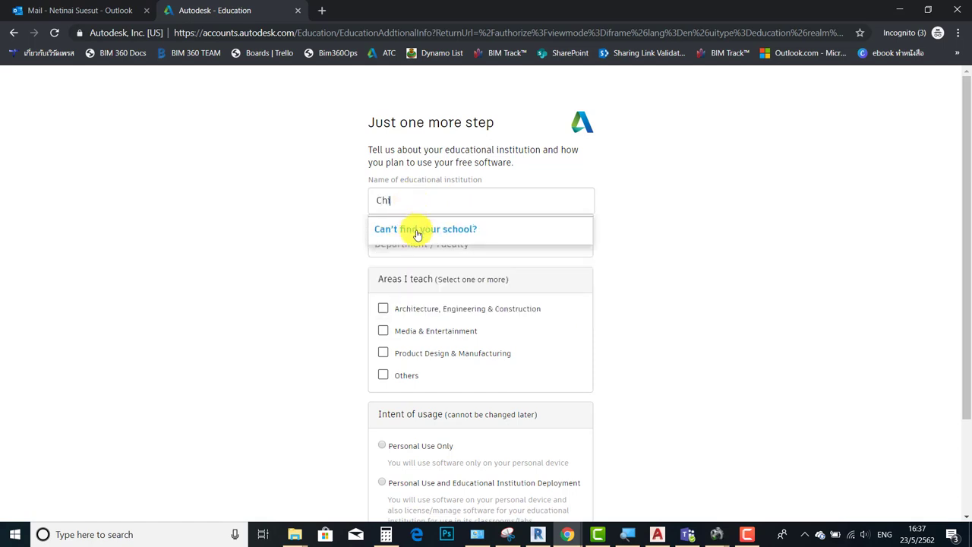
# Add an unlisted school named Chaingmai University with type Secondary School.
pyautogui.click(425, 235)
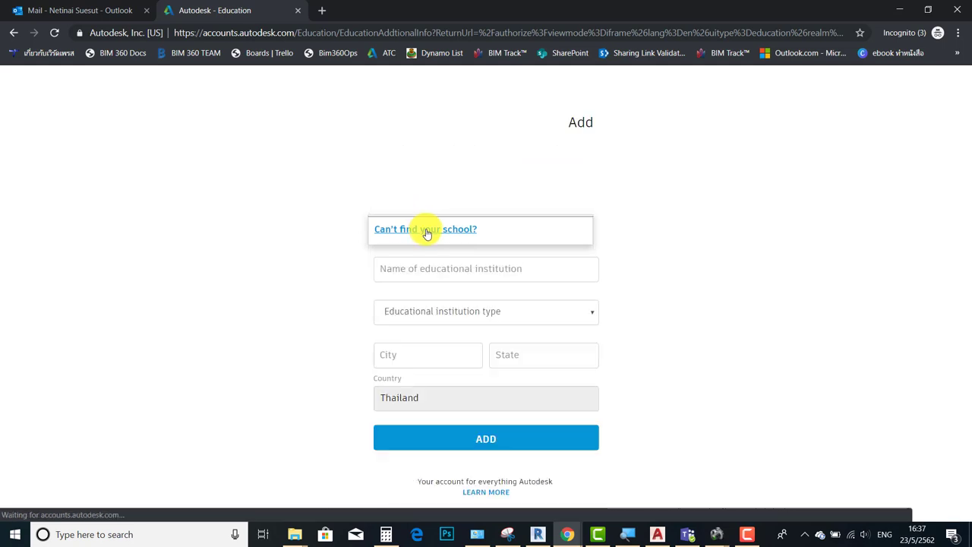
pyautogui.click(436, 176)
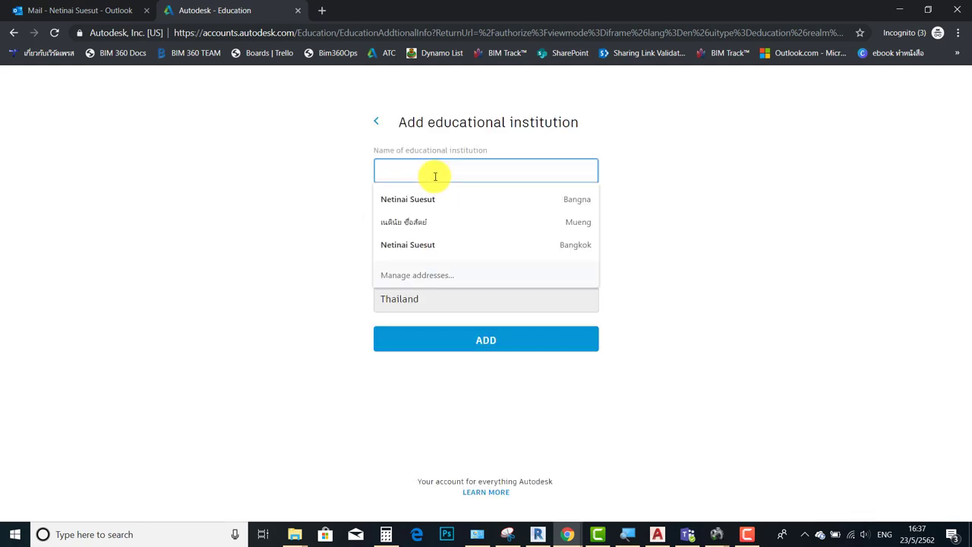
pyautogui.write('q')
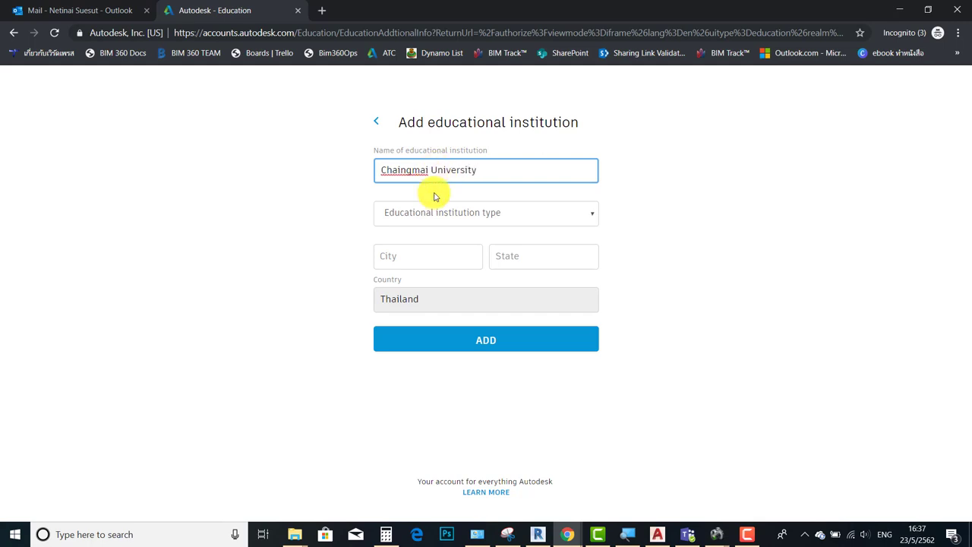
pyautogui.click(440, 211)
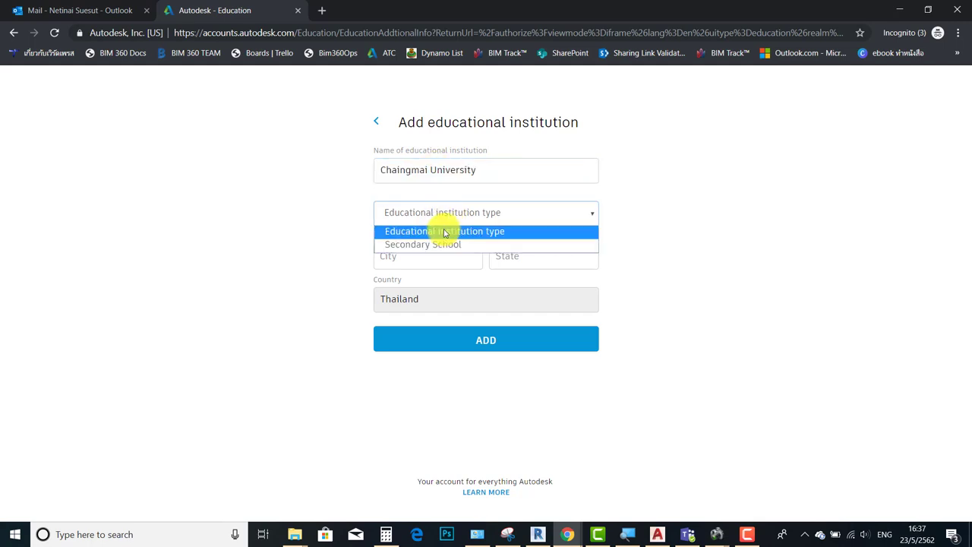
pyautogui.click(446, 244)
pyautogui.click(507, 219)
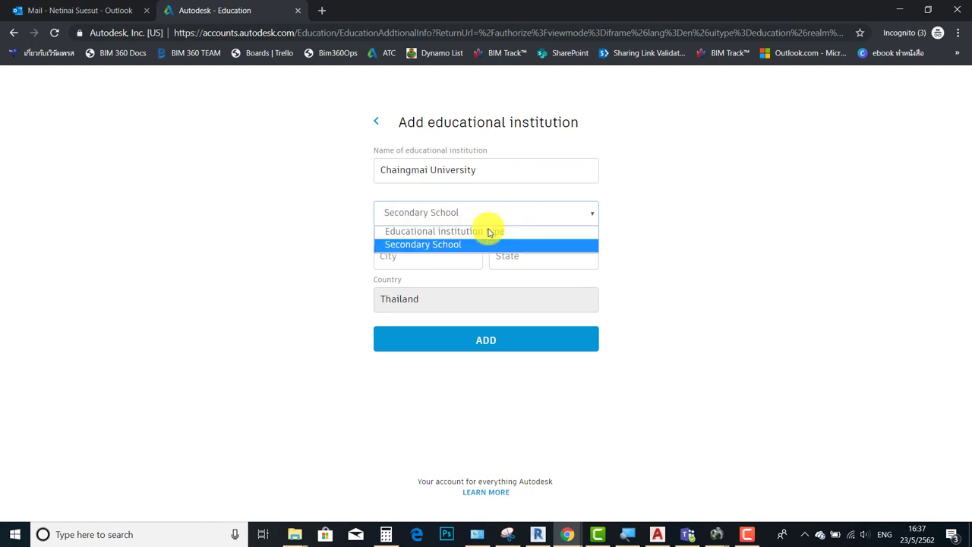
pyautogui.click(458, 229)
pyautogui.click(478, 217)
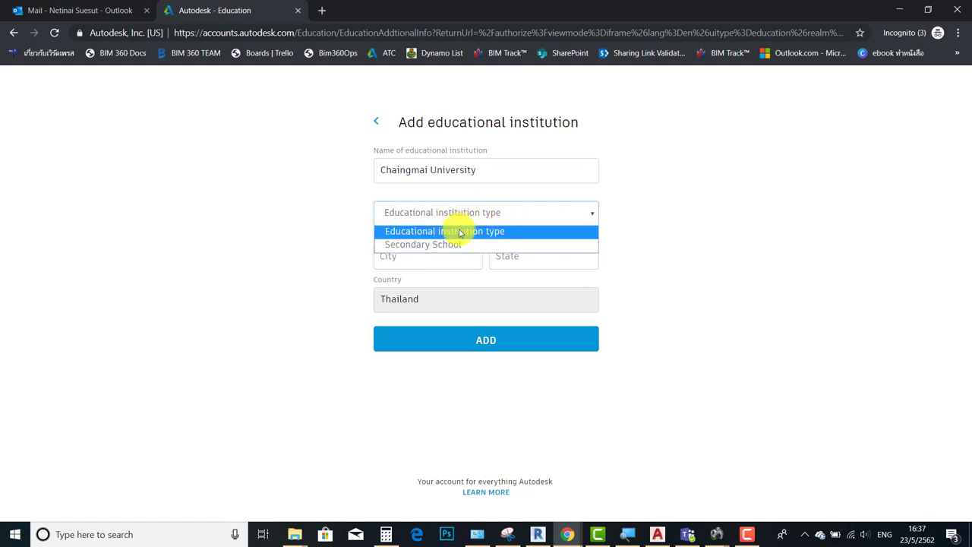
pyautogui.click(447, 244)
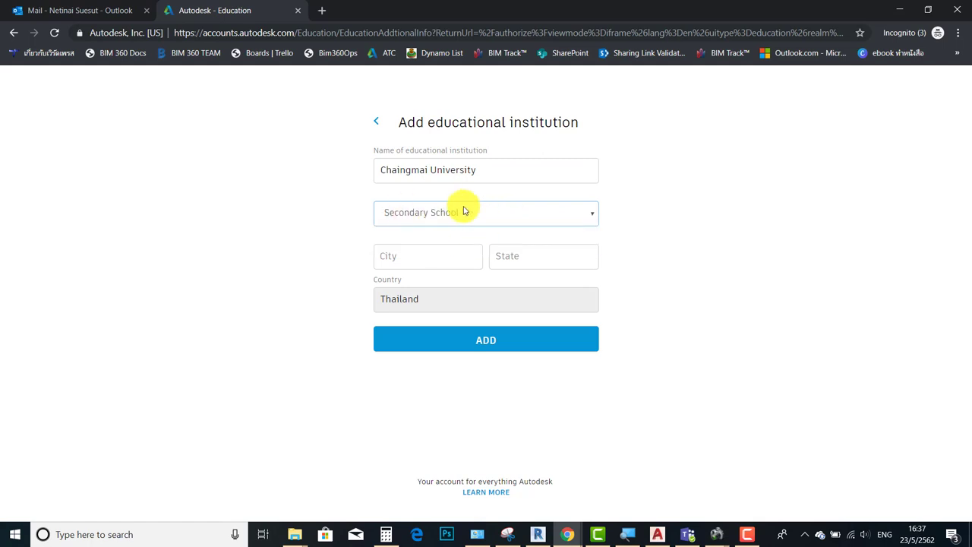
# Fill in city Chiangmai and state Mueng, then add the institution to the profile.
pyautogui.click(431, 263)
pyautogui.write('C')
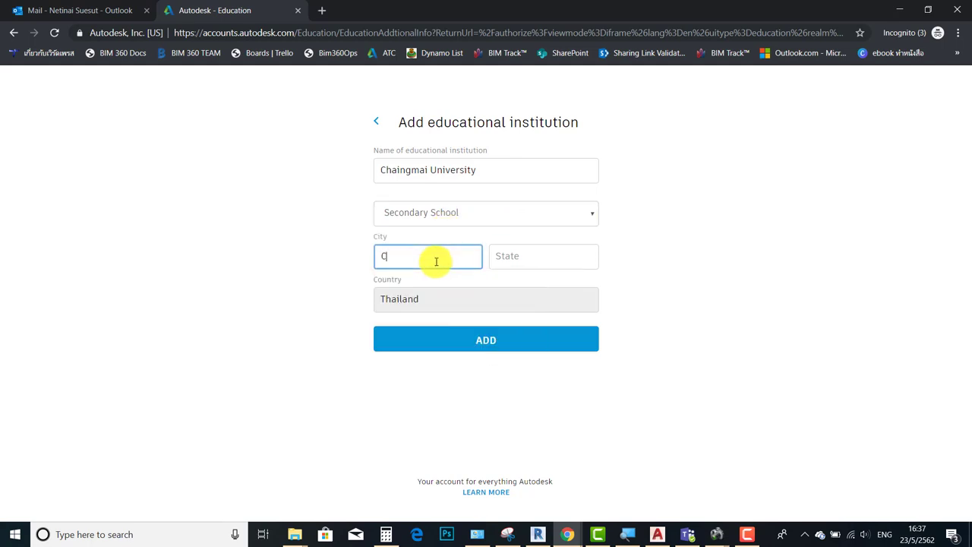
pyautogui.write('M')
pyautogui.press('BackSpace')
pyautogui.click(507, 259)
pyautogui.write('Mueng')
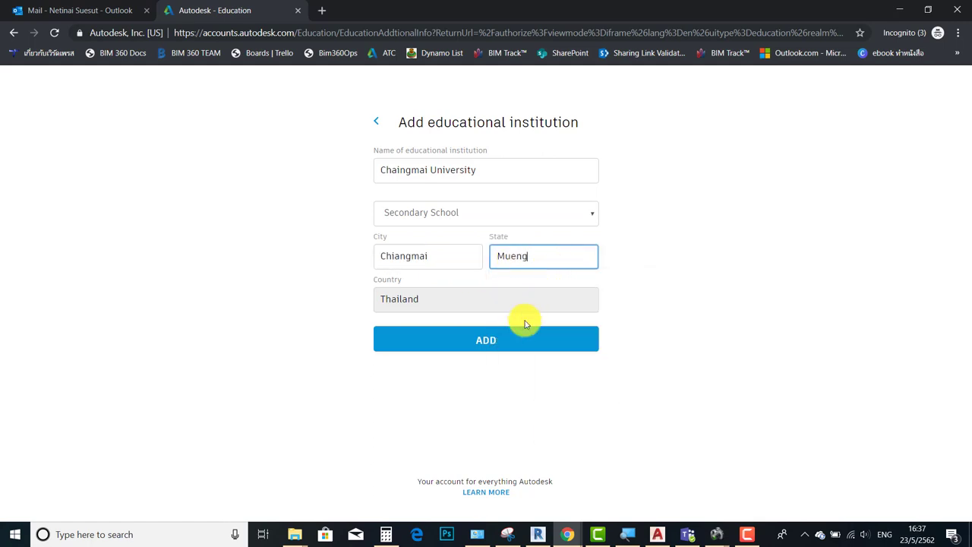
pyautogui.click(494, 341)
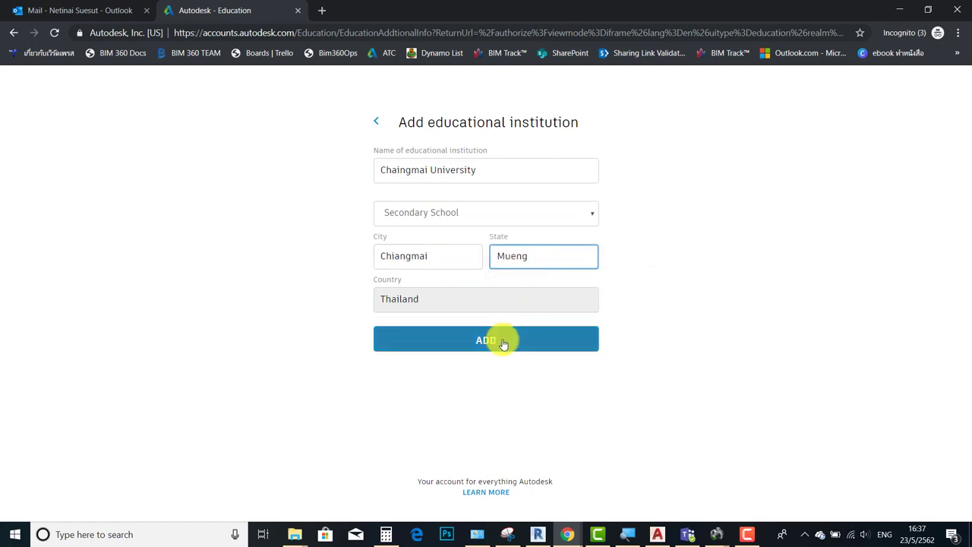
# Enter Civil Engineer department, tick Architecture, Engineering & Construction, and choose Personal Use Only.
pyautogui.click(453, 242)
pyautogui.write('Civil Engineer')
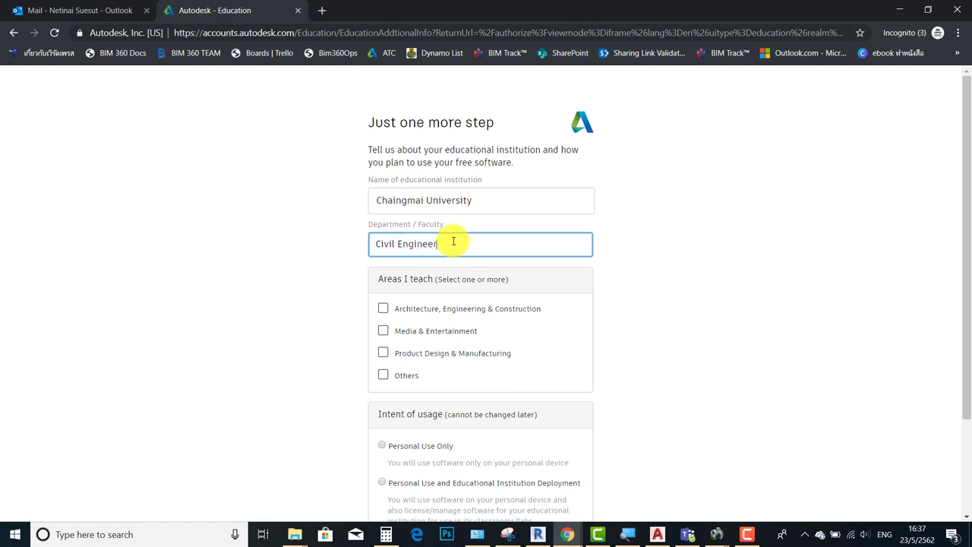
pyautogui.click(385, 309)
pyautogui.scroll(-1, 595, 312)
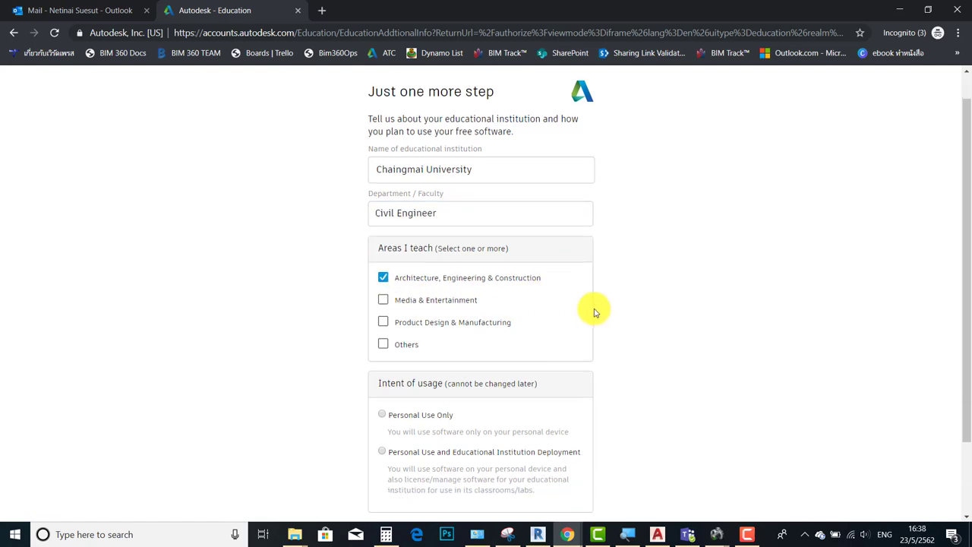
pyautogui.scroll(-2, 595, 313)
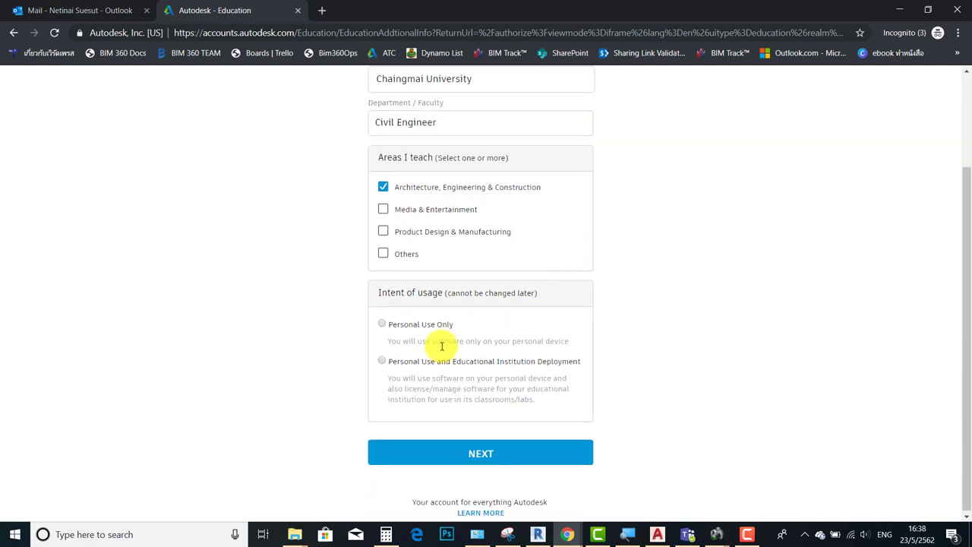
pyautogui.click(386, 362)
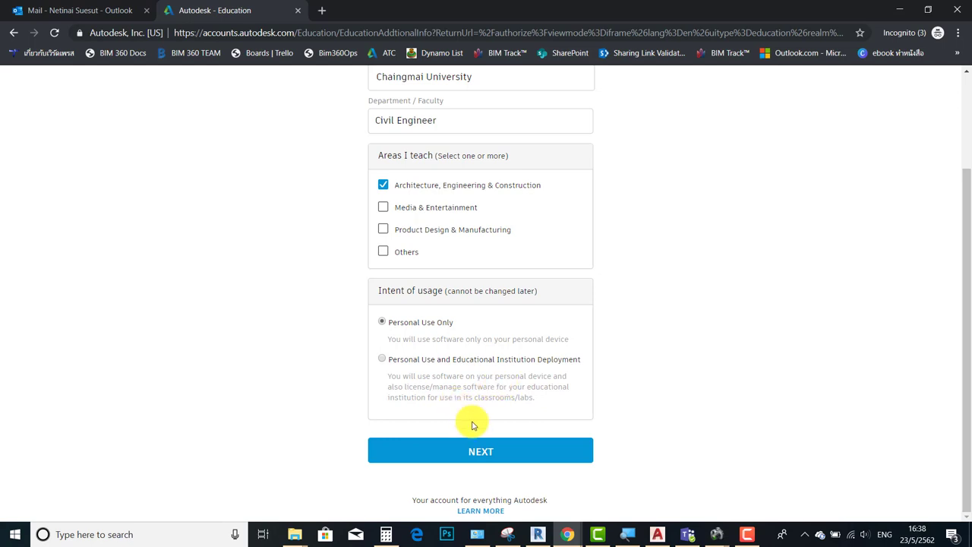
pyautogui.click(475, 452)
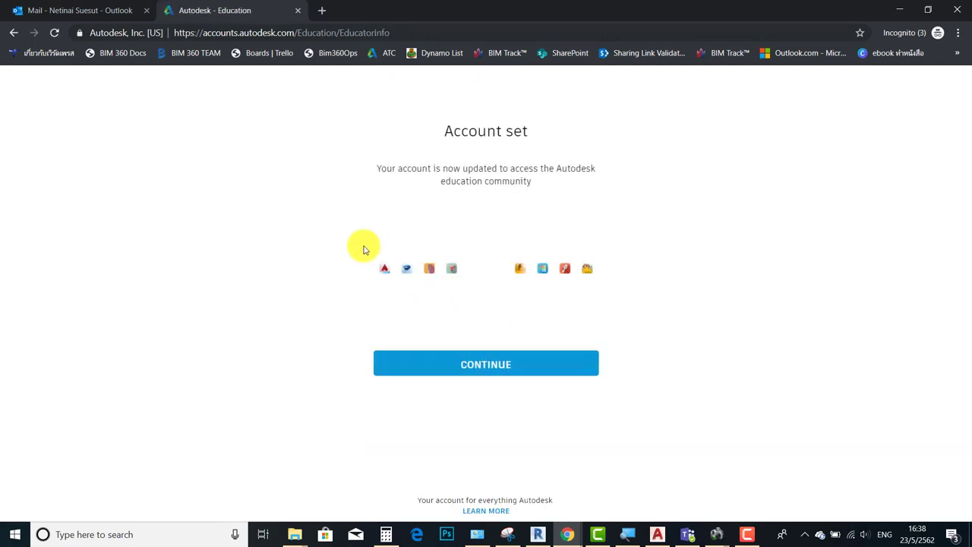
# Confirm account setup, close the incognito window, and reload the verification page to continue.
pyautogui.click(484, 365)
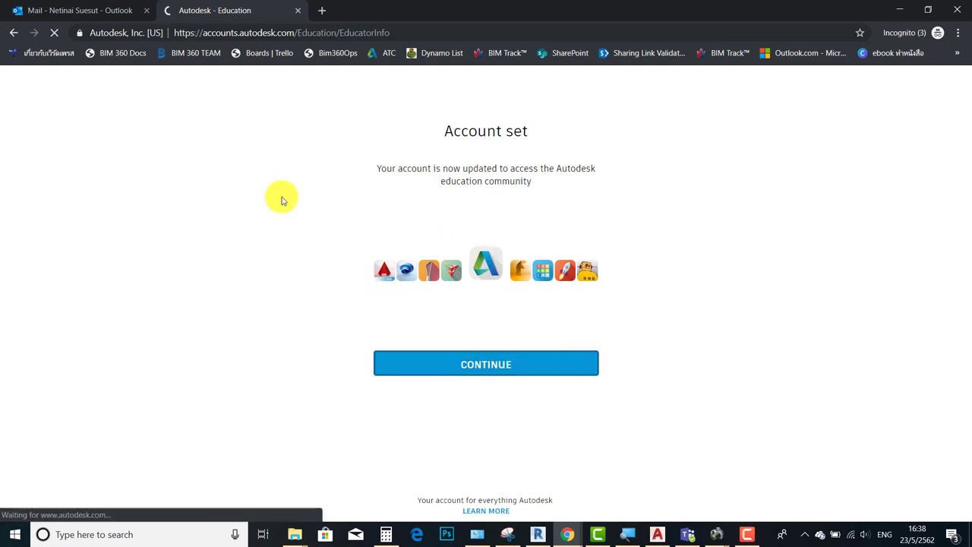
pyautogui.click(957, 10)
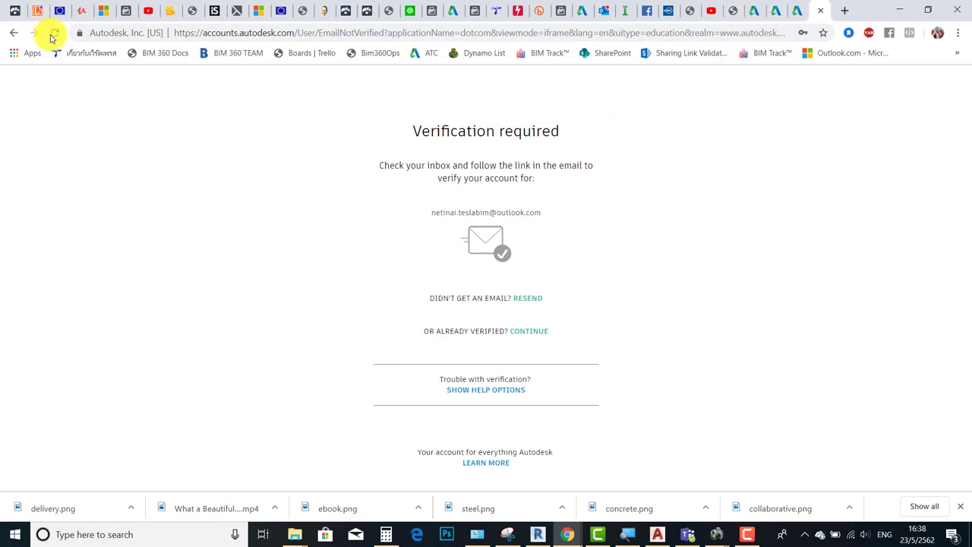
pyautogui.click(54, 33)
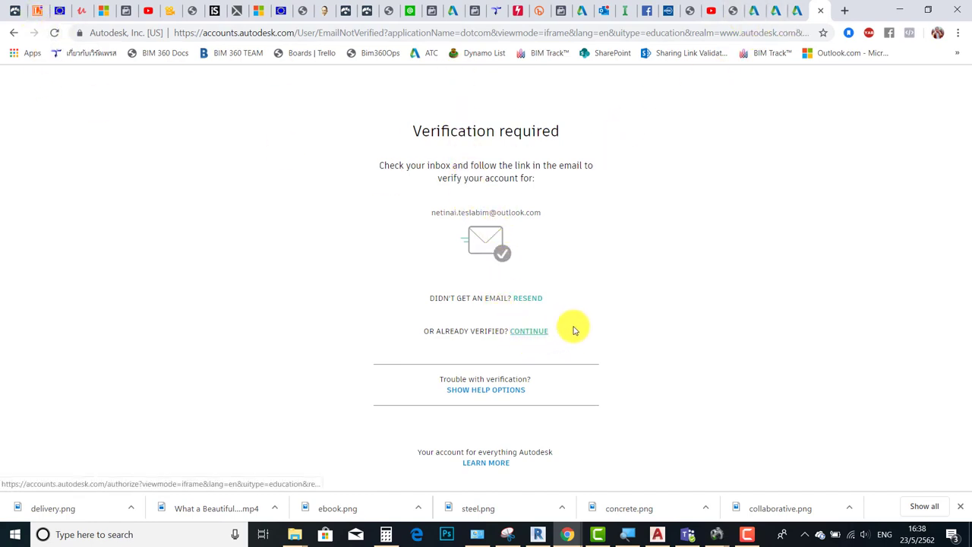
pyautogui.click(537, 334)
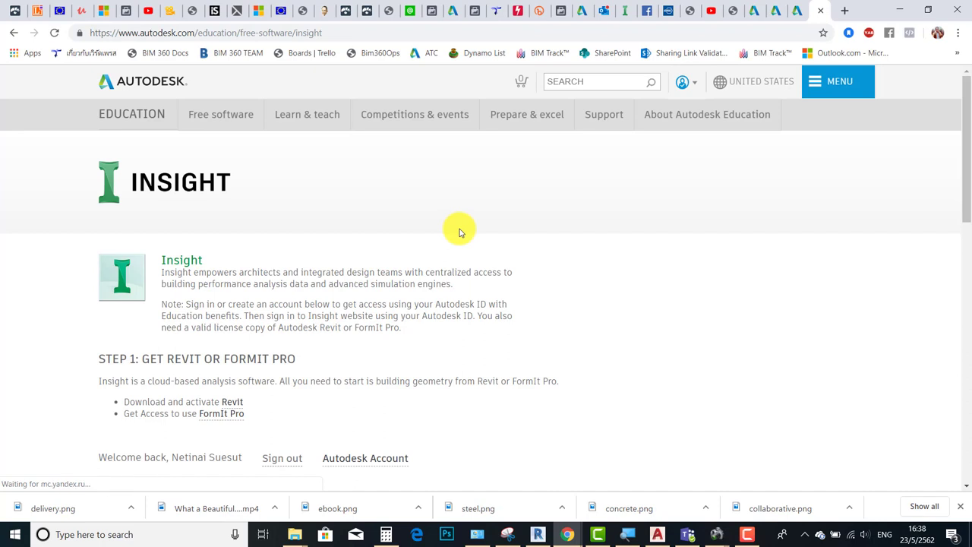
# Review the Insight education access page, then minimize Chrome to return to Revit.
pyautogui.scroll(-3, 460, 232)
pyautogui.scroll(2, 459, 232)
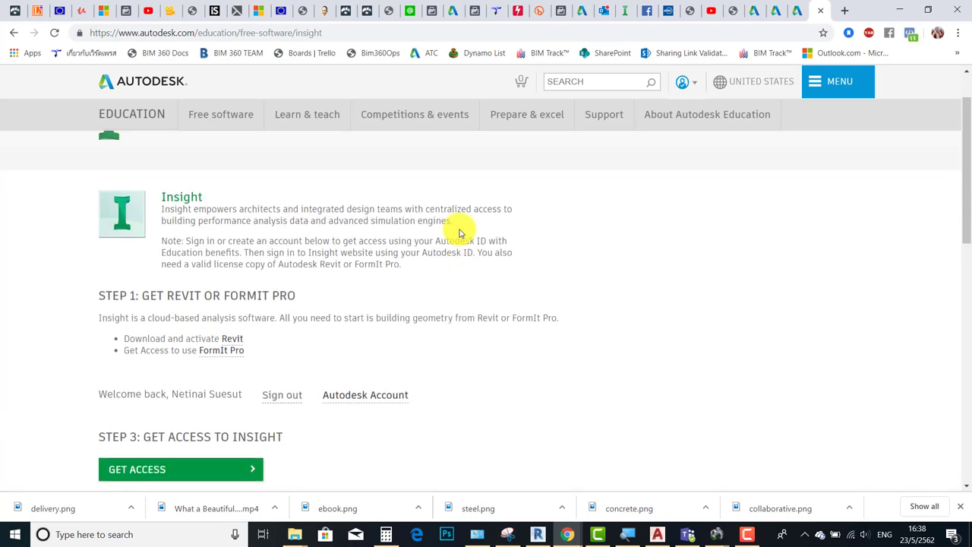
pyautogui.scroll(1, 494, 220)
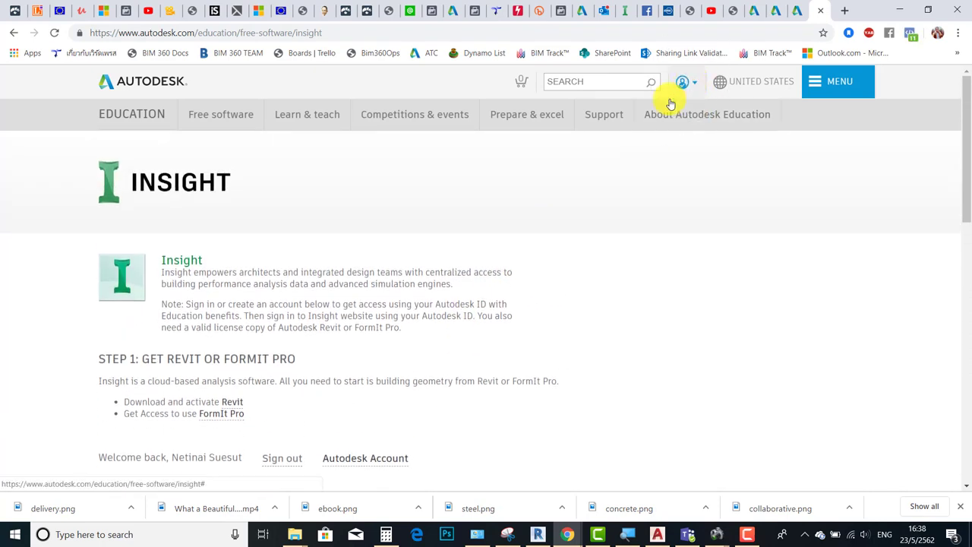
pyautogui.scroll(-2, 360, 279)
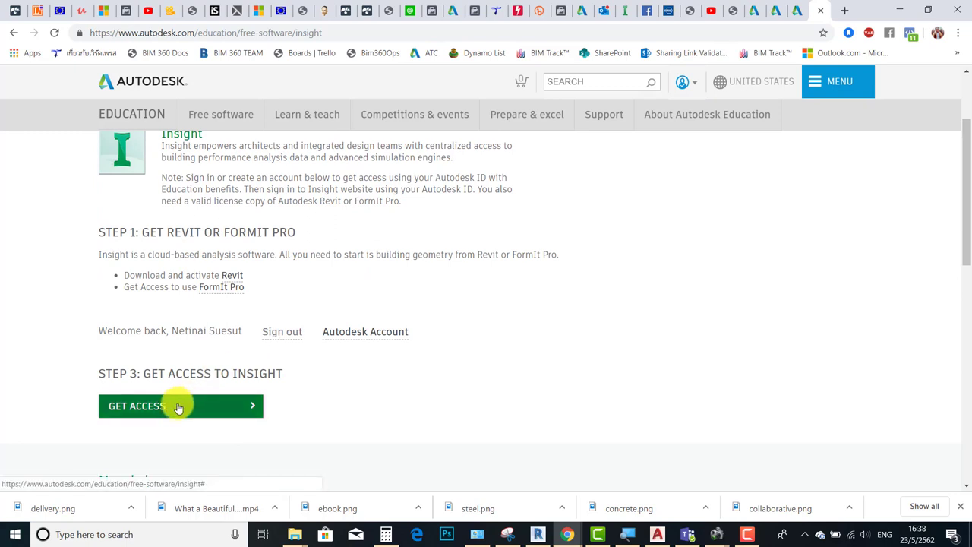
pyautogui.click(201, 407)
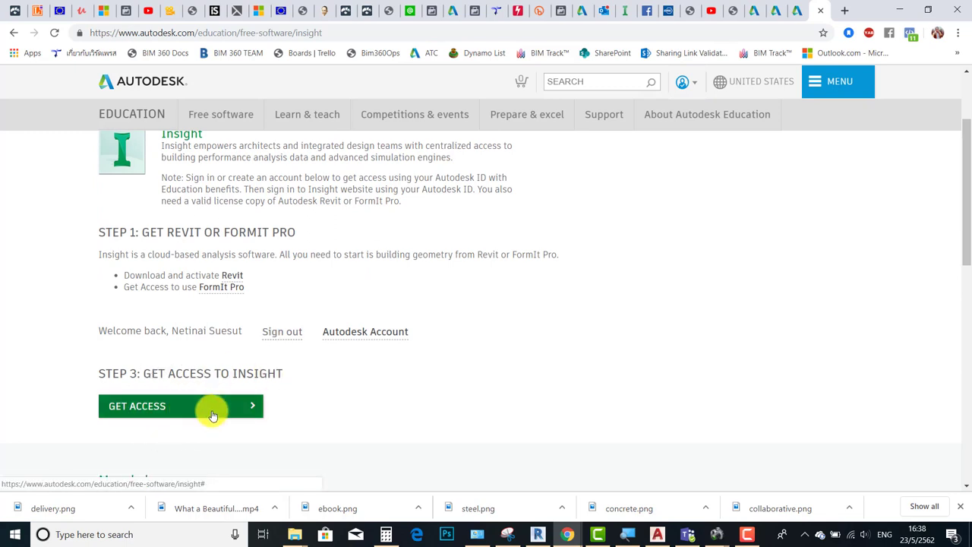
pyautogui.click(900, 11)
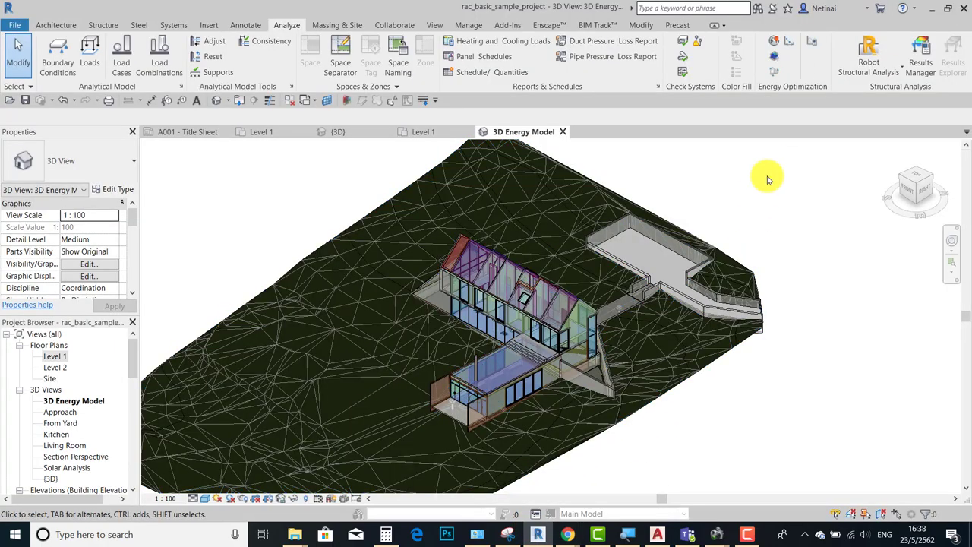
# Generate an Insight energy simulation using the existing Energy Analytical Model.
pyautogui.scroll(3, 763, 178)
pyautogui.keyDown('shift'); pyautogui.moveTo(787, 203); pyautogui.dragTo(614, 373, button='middle'); pyautogui.keyUp('shift')
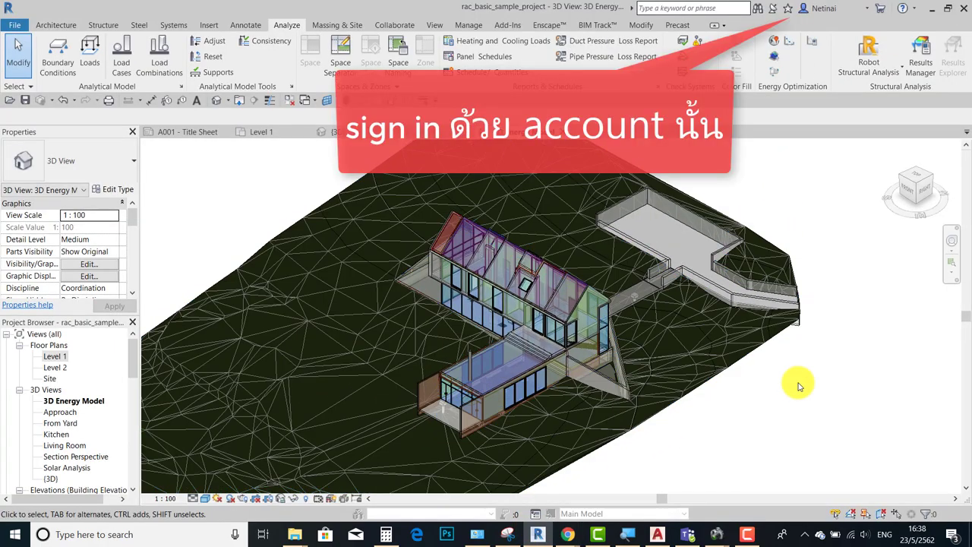
pyautogui.click(776, 72)
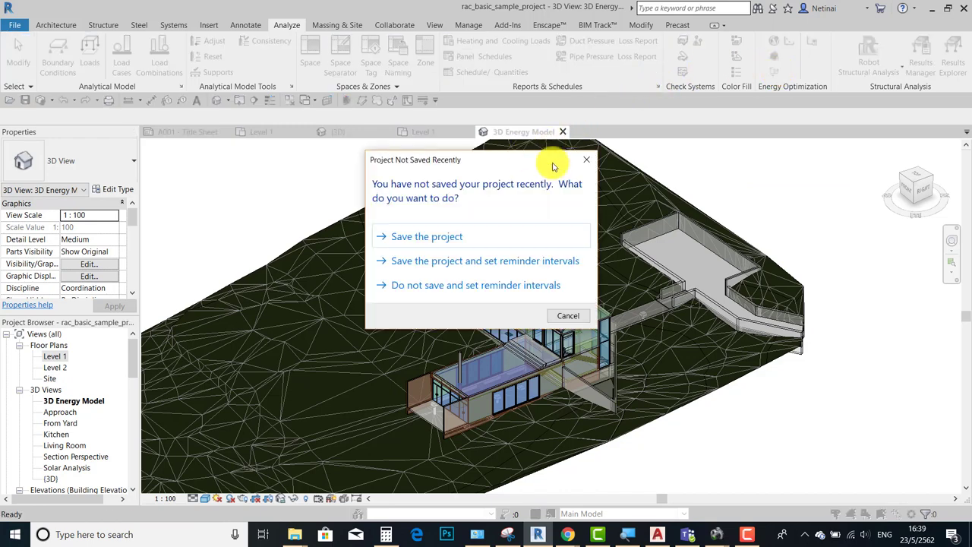
pyautogui.click(586, 161)
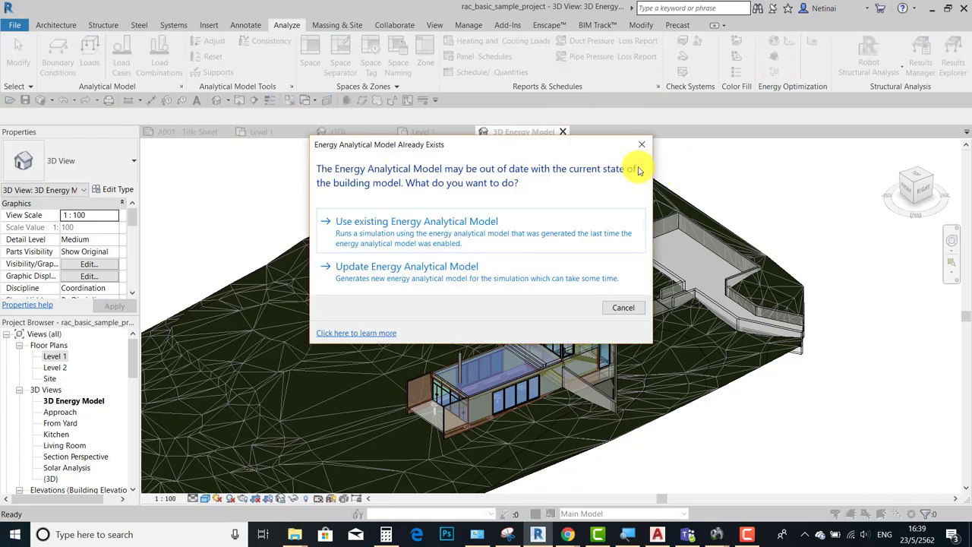
pyautogui.click(454, 234)
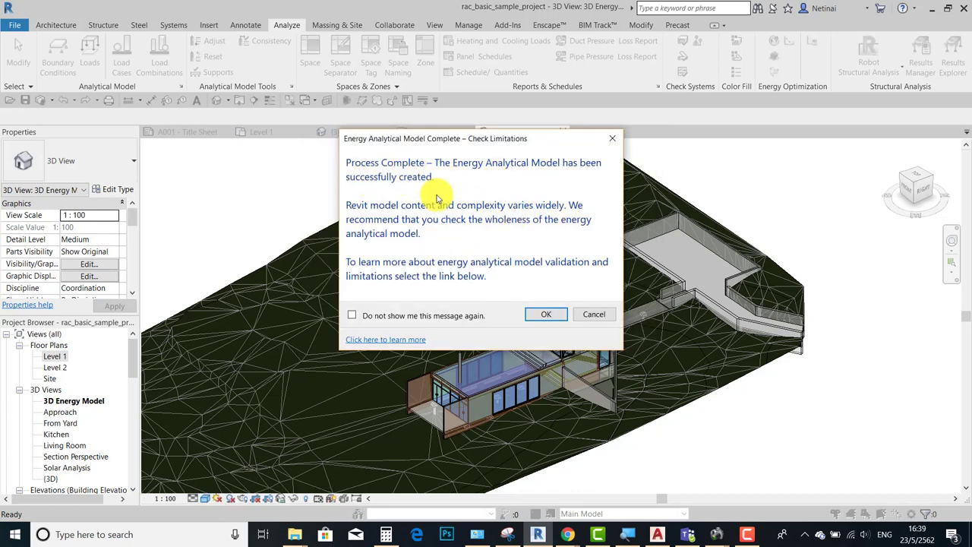
pyautogui.click(547, 314)
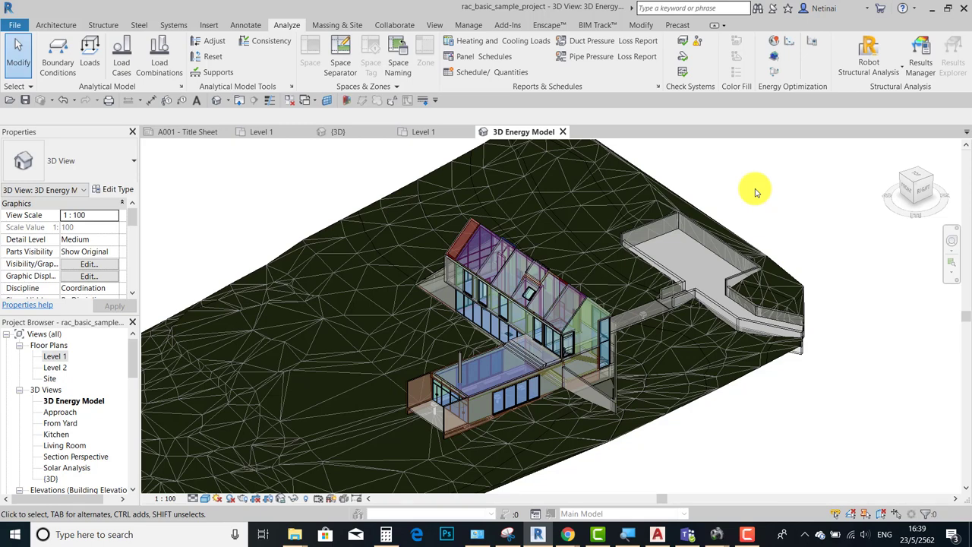
pyautogui.click(574, 532)
# Open Autodesk Insight's 'Analysis Complete' email for rac_basic_sample_project in the Outlook inbox.
pyautogui.click(865, 502)
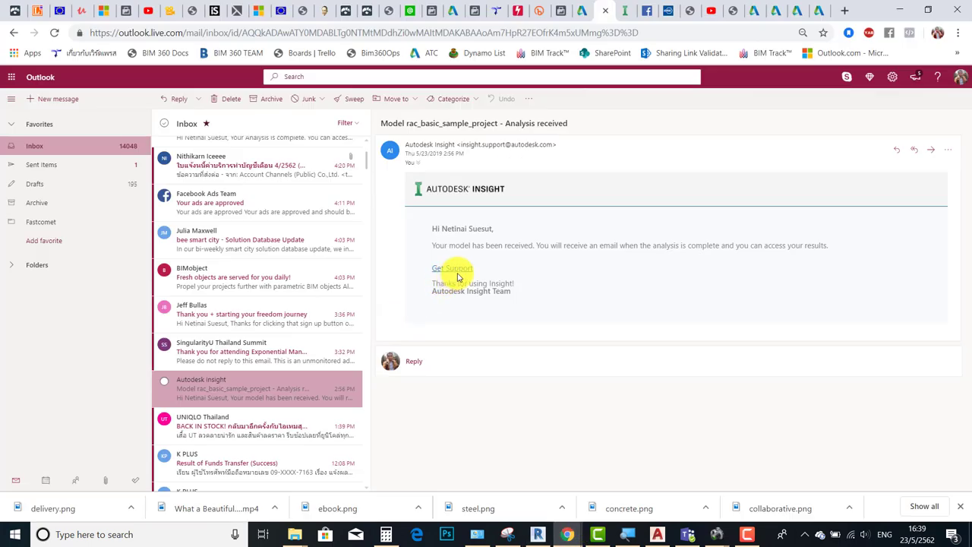
pyautogui.moveTo(433, 247); pyautogui.dragTo(640, 251)
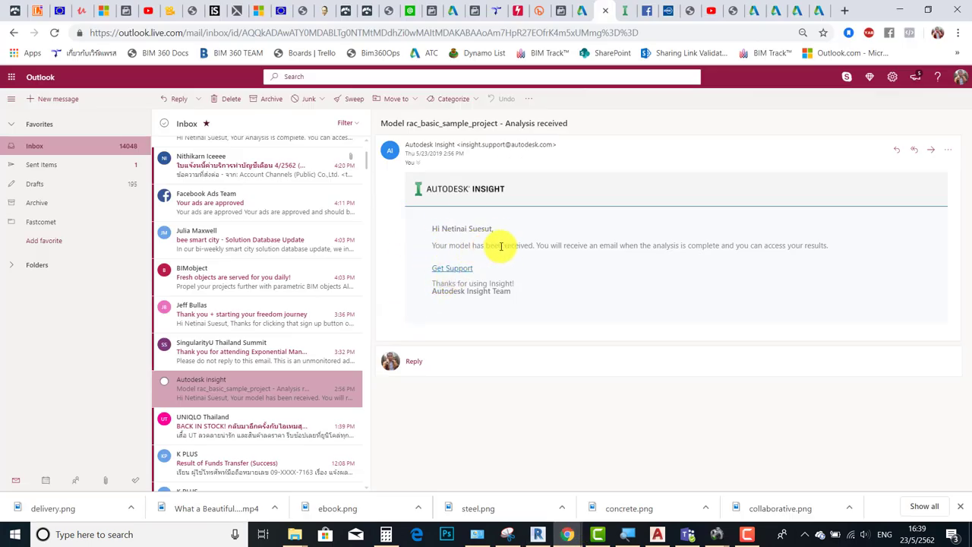
pyautogui.click(608, 256)
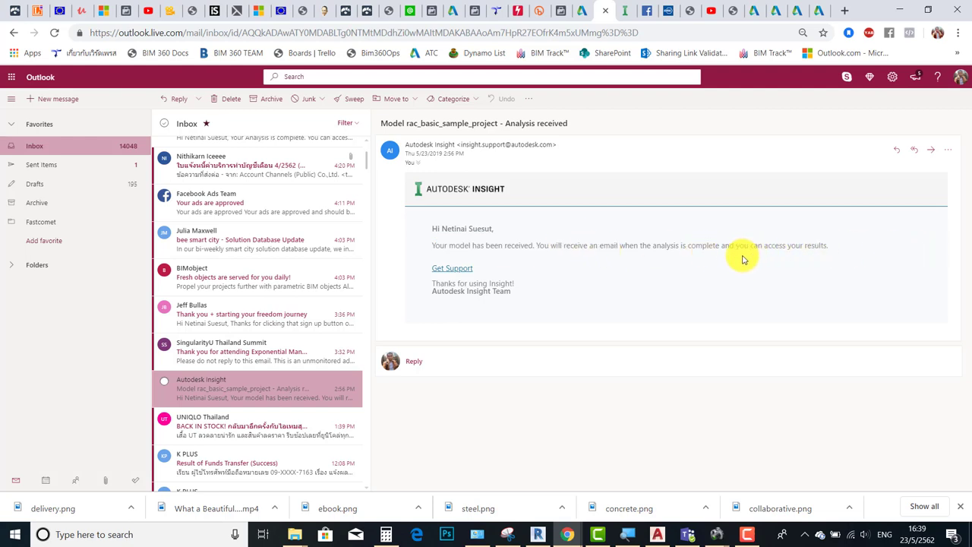
pyautogui.scroll(1, 315, 261)
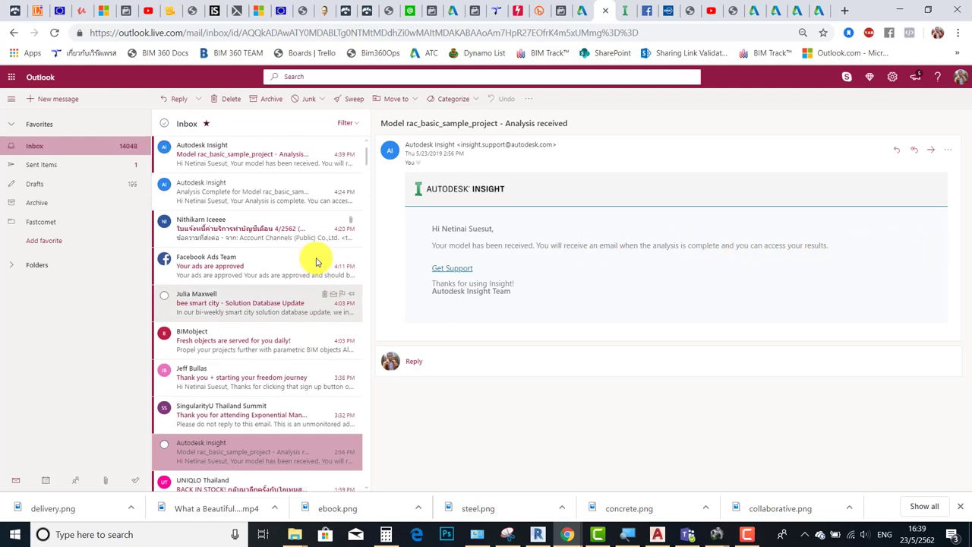
pyautogui.click(254, 188)
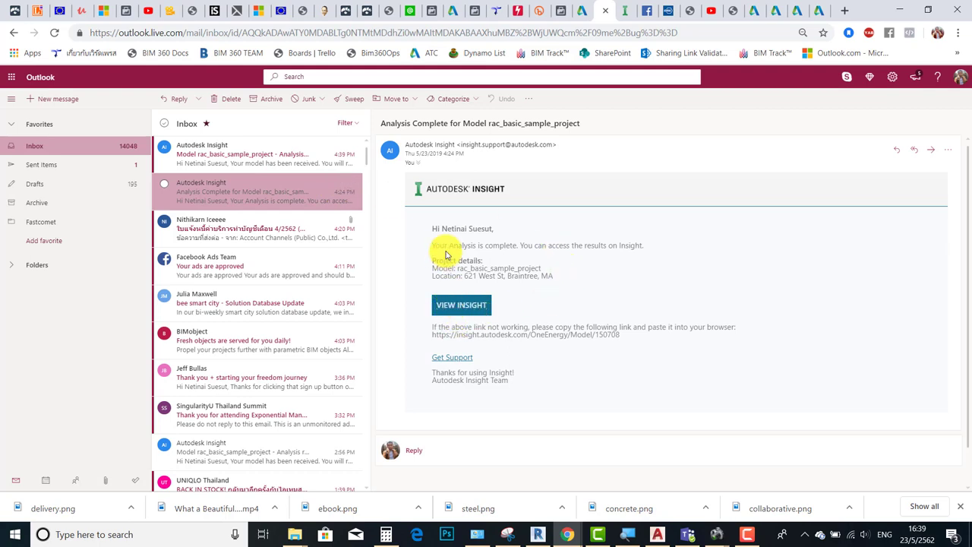
pyautogui.moveTo(473, 245); pyautogui.dragTo(532, 246)
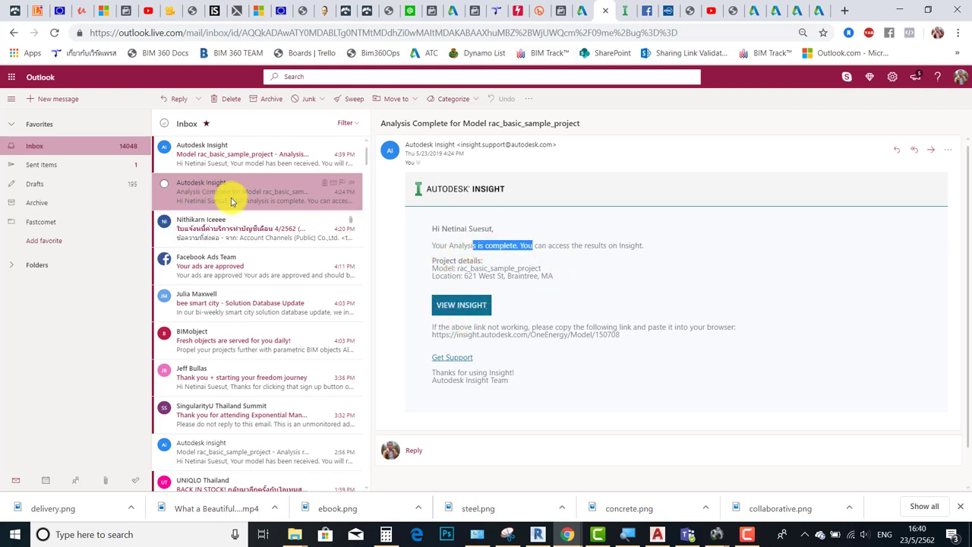
pyautogui.click(463, 308)
# Open the rac_basic_sample_project results and switch the 33.2 cost badge to EUI, 346 kWh/m²/yr.
pyautogui.click(462, 307)
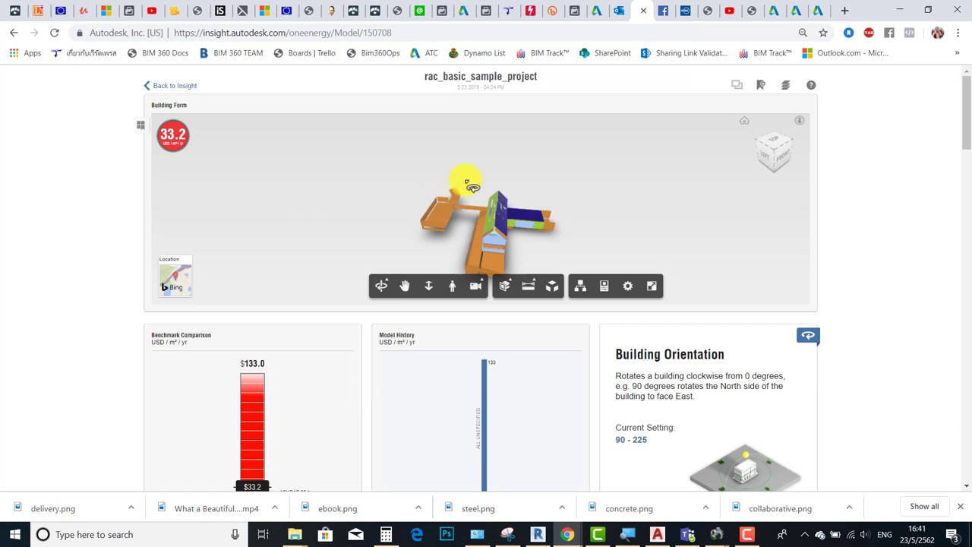
pyautogui.moveTo(577, 192); pyautogui.dragTo(514, 196)
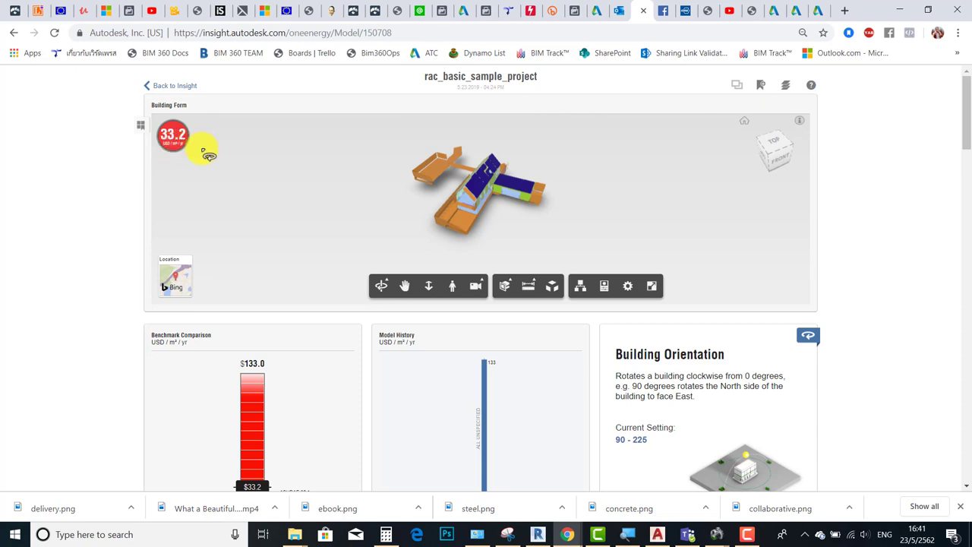
pyautogui.click(170, 150)
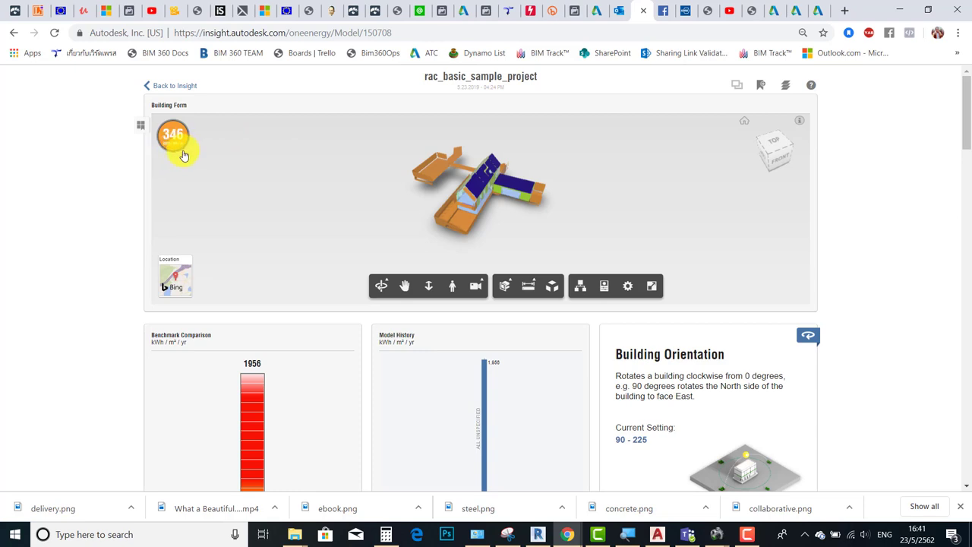
pyautogui.moveTo(456, 191); pyautogui.dragTo(470, 219)
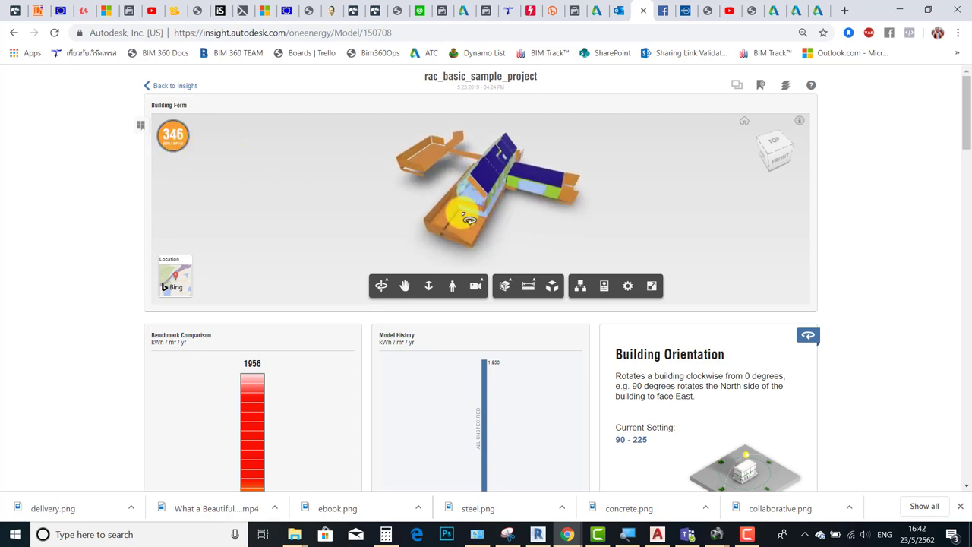
pyautogui.scroll(-2, 967, 107)
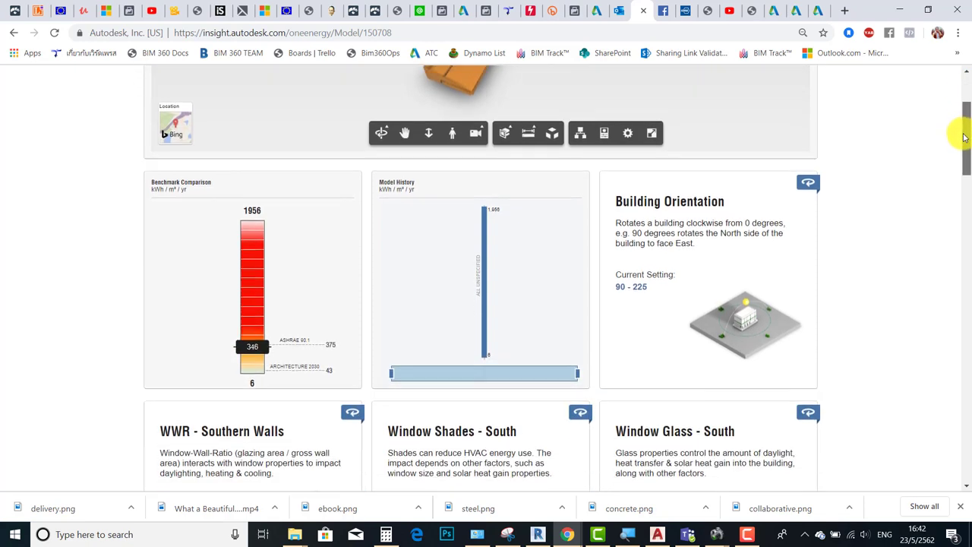
pyautogui.scroll(-1, 965, 137)
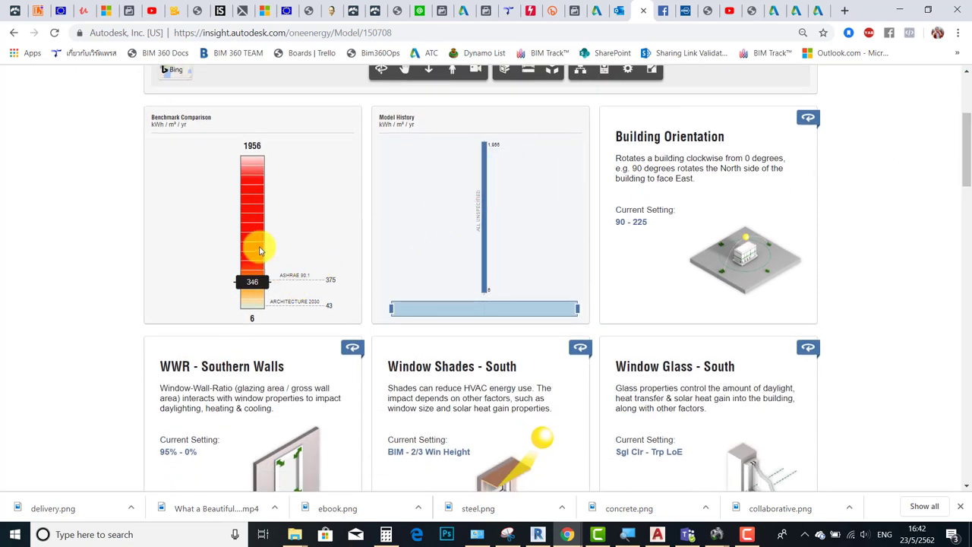
pyautogui.scroll(1, 258, 251)
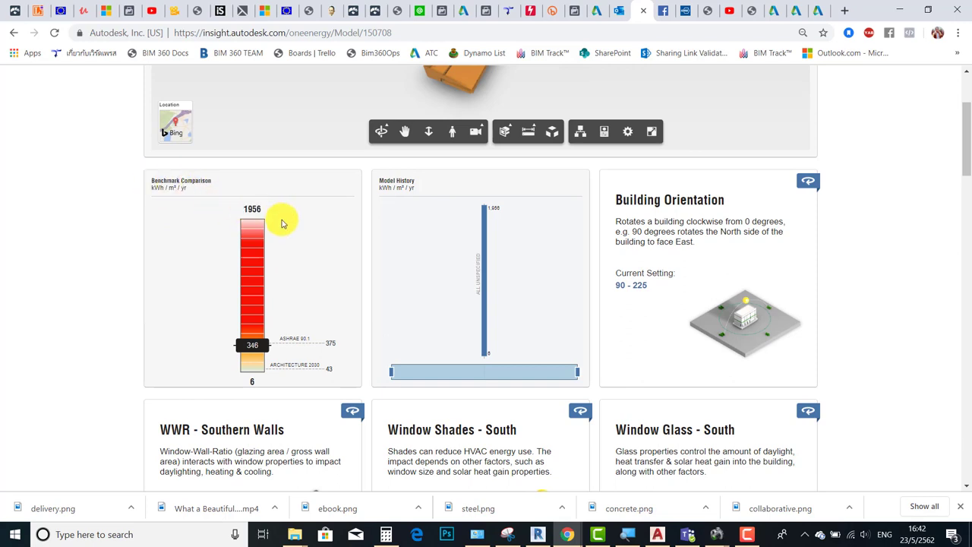
pyautogui.scroll(2, 182, 144)
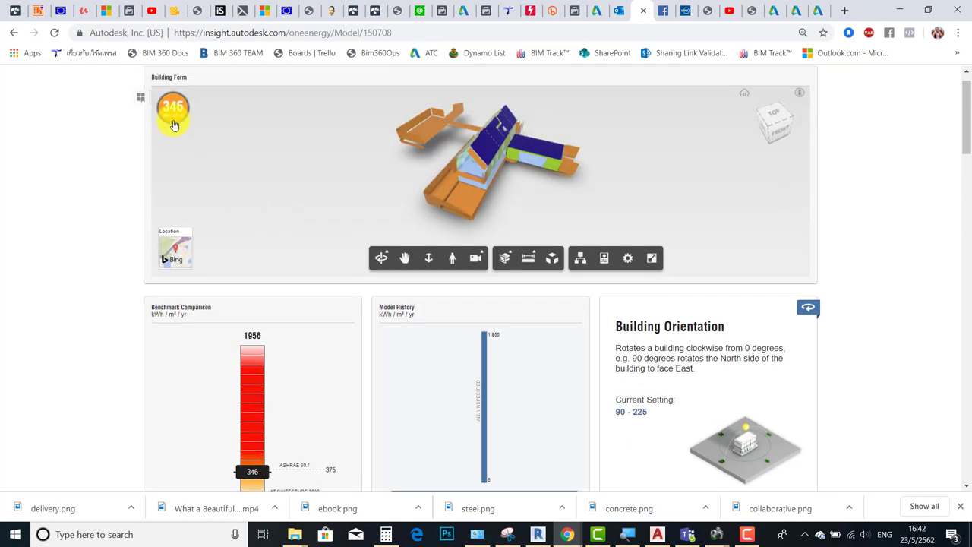
pyautogui.scroll(-2, 83, 213)
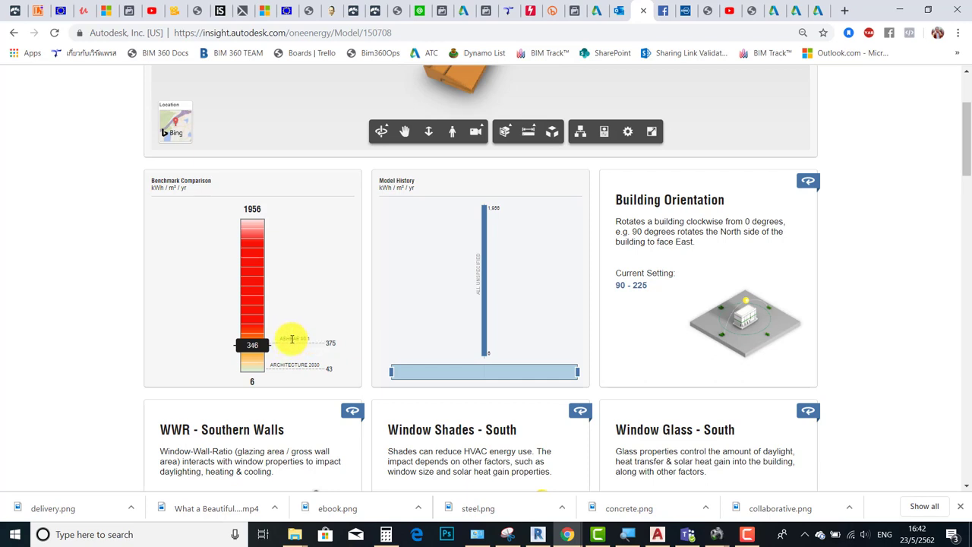
pyautogui.moveTo(300, 339)
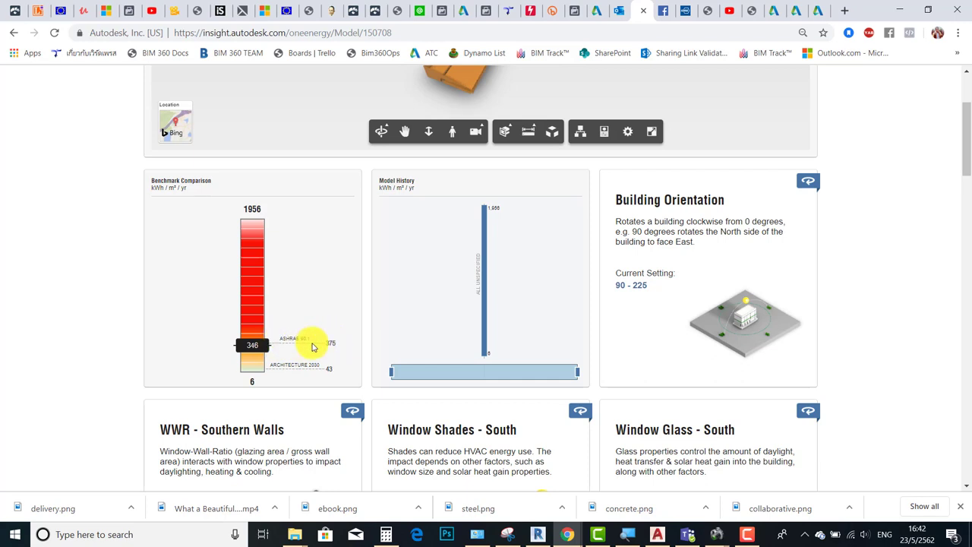
pyautogui.scroll(1, 310, 333)
pyautogui.scroll(1, 304, 330)
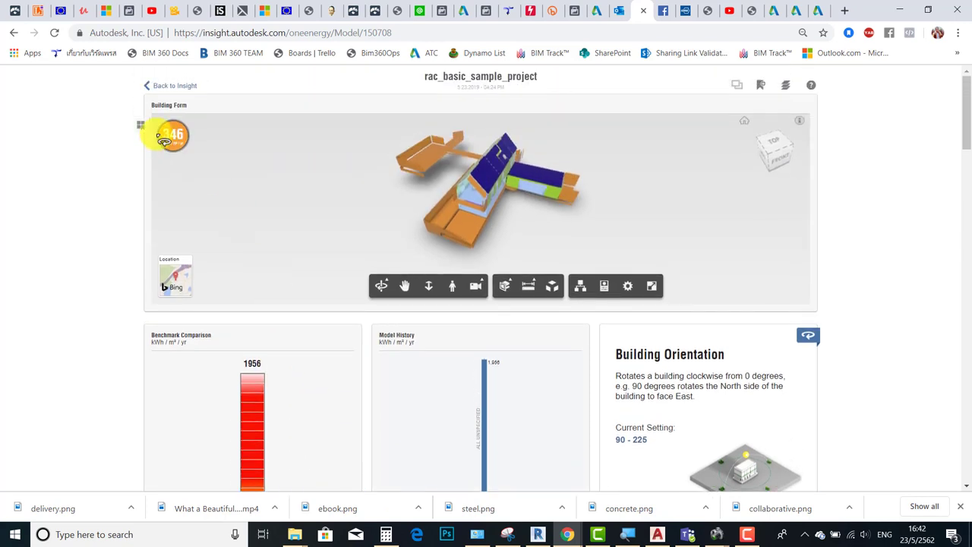
pyautogui.moveTo(279, 273); pyautogui.dragTo(282, 304)
pyautogui.scroll(-2, 319, 357)
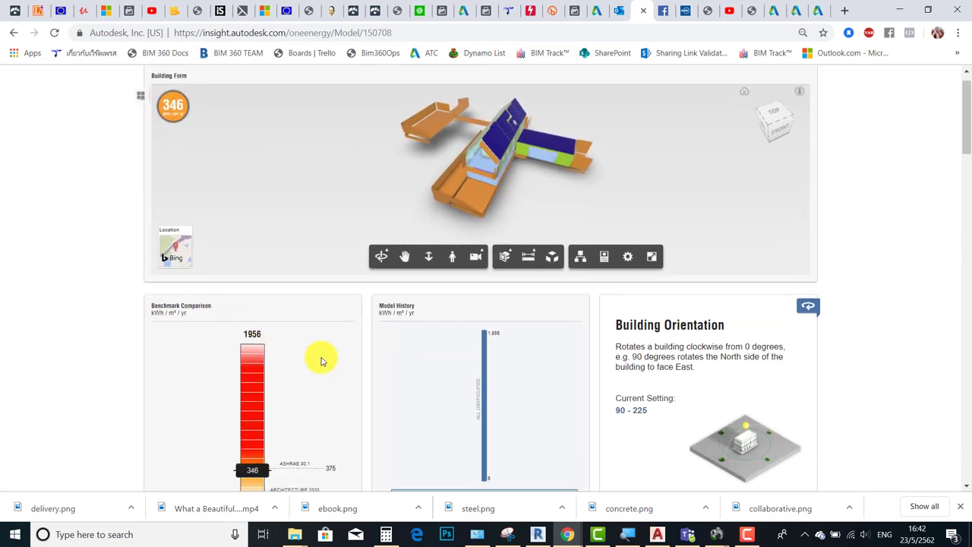
pyautogui.scroll(-1, 389, 338)
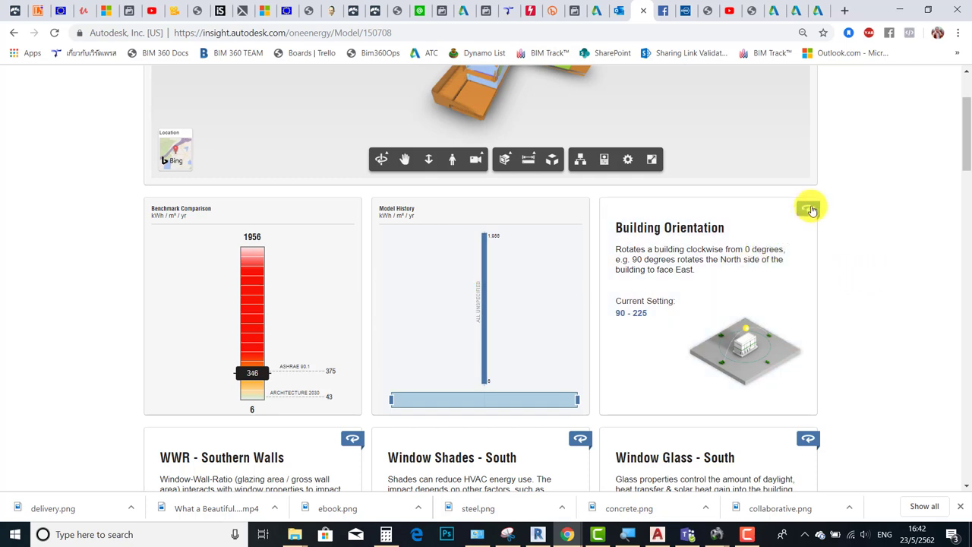
# Narrow the Building Orientation range to 45° only, lowering mean EUI to 344 kWh/m²/yr.
pyautogui.click(808, 209)
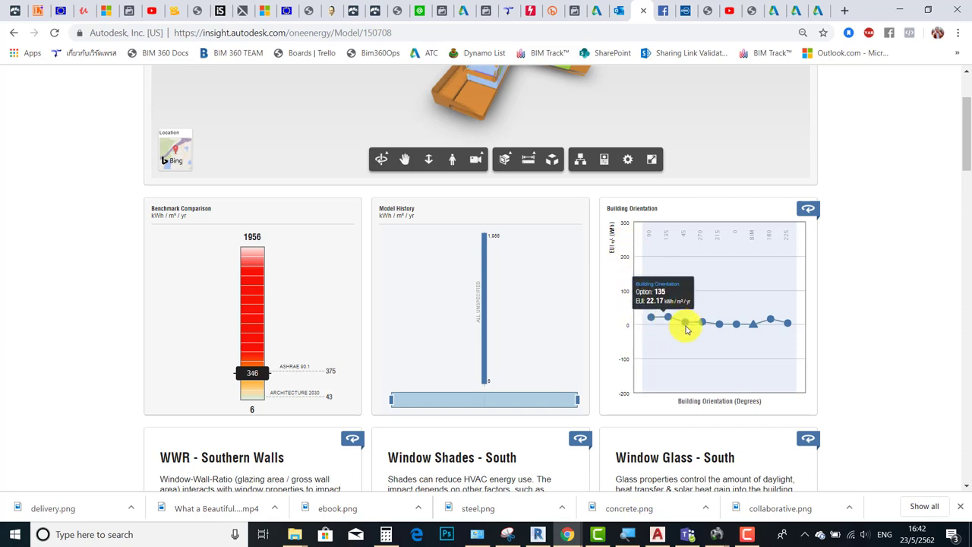
pyautogui.moveTo(651, 317)
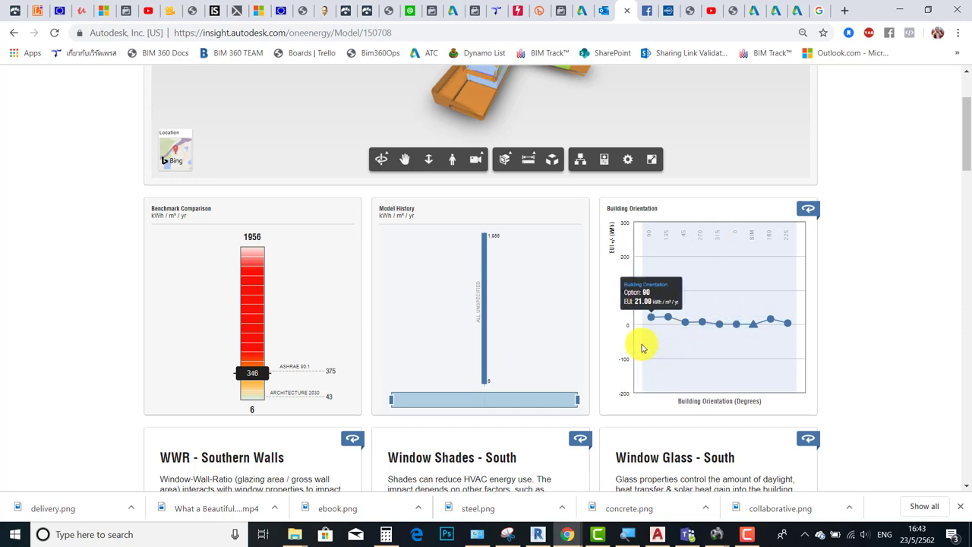
pyautogui.click(667, 321)
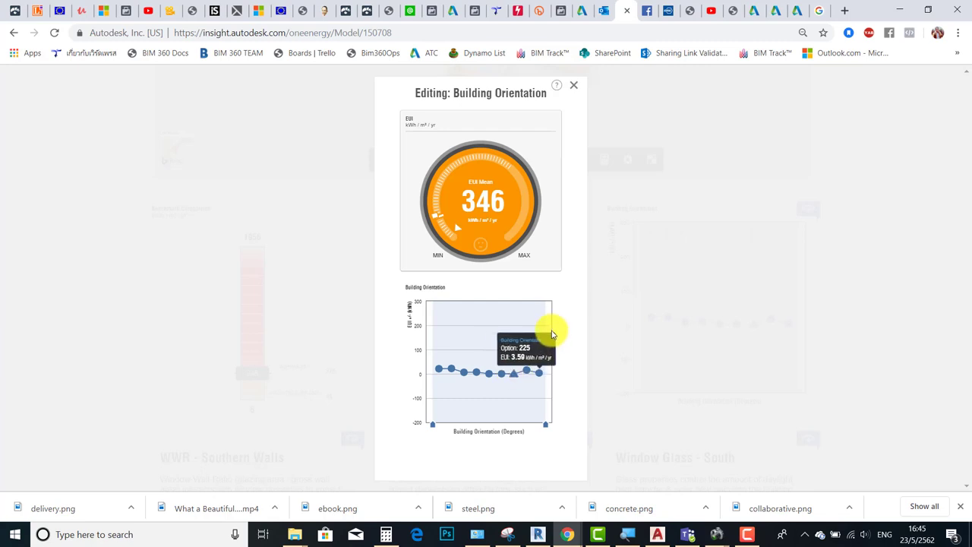
pyautogui.moveTo(545, 328); pyautogui.dragTo(471, 324)
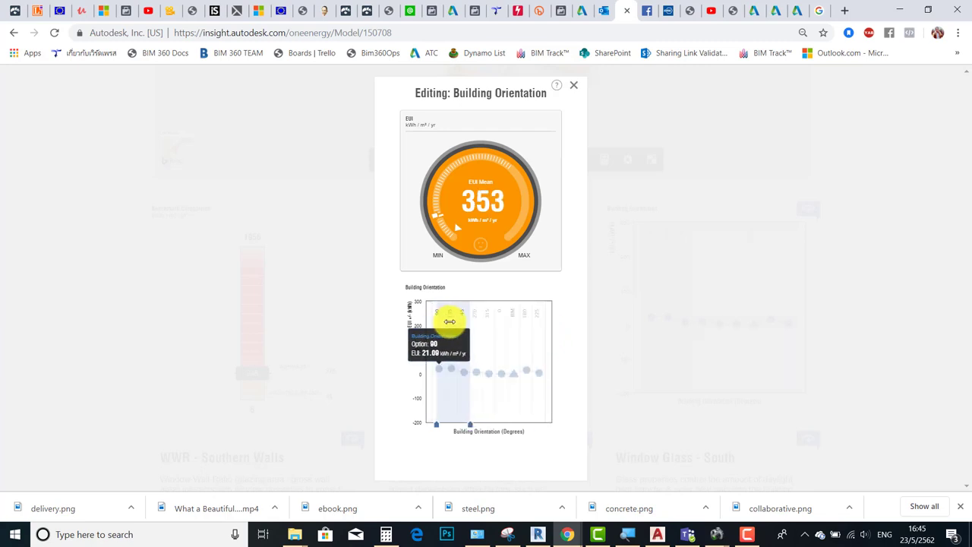
pyautogui.click(461, 322)
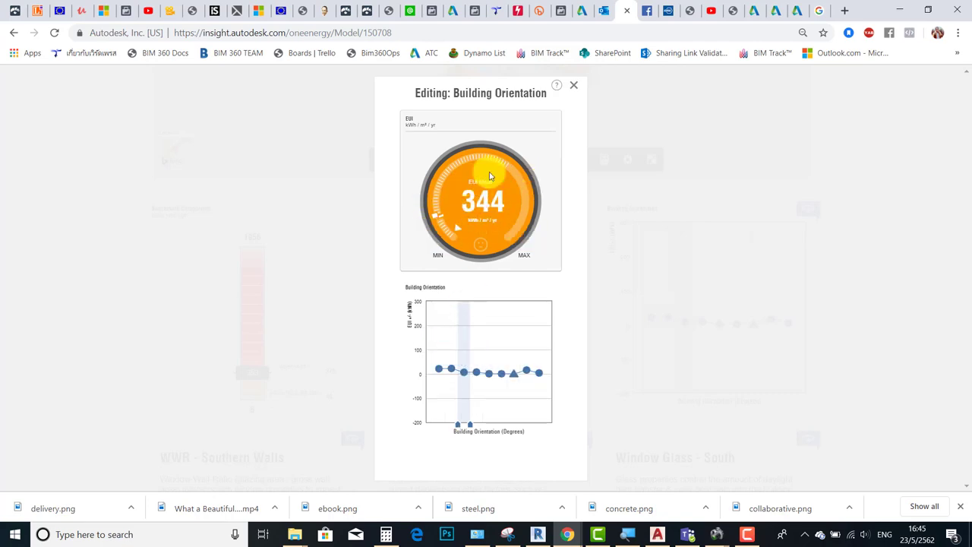
# Close the building orientation editor and open the WWR - Southern Walls range editor.
pyautogui.click(575, 89)
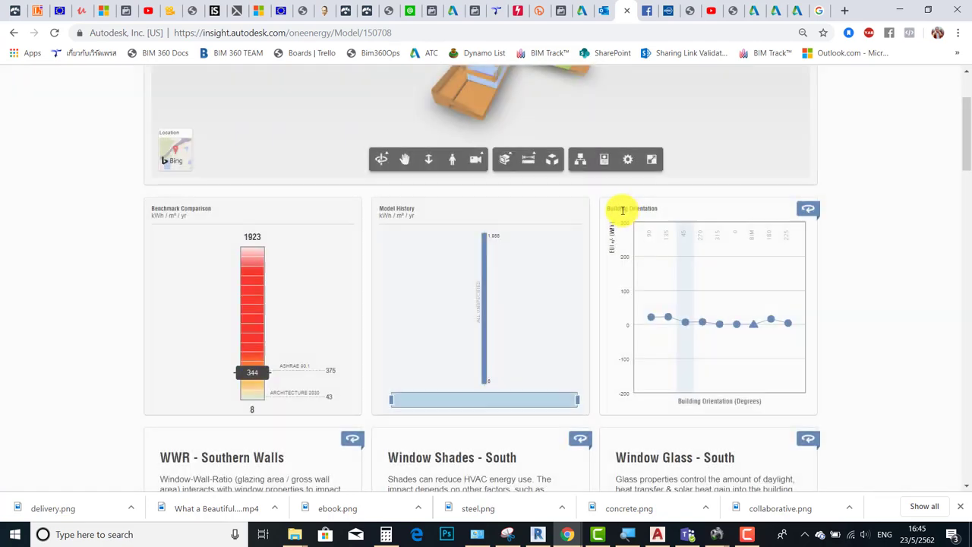
pyautogui.scroll(-3, 874, 224)
pyautogui.scroll(-1, 874, 228)
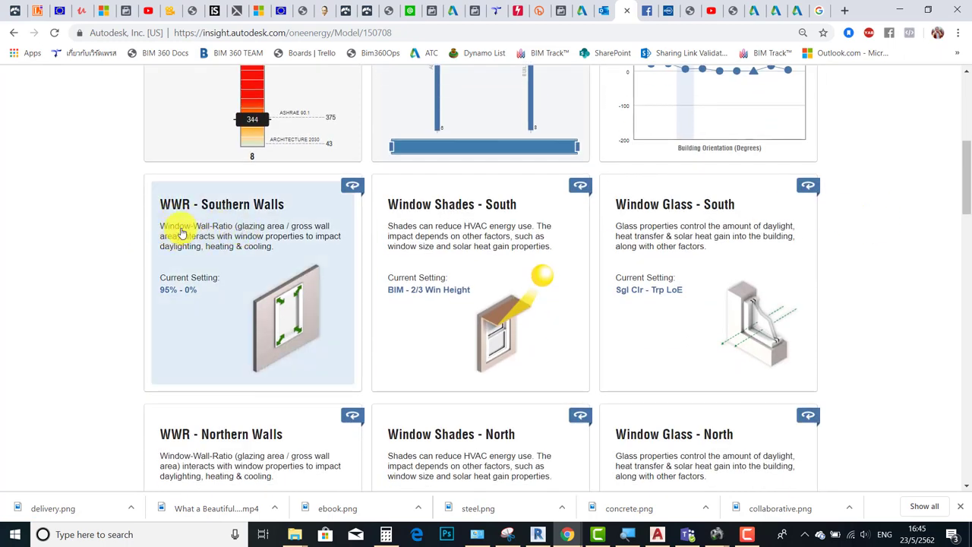
pyautogui.scroll(1, 243, 239)
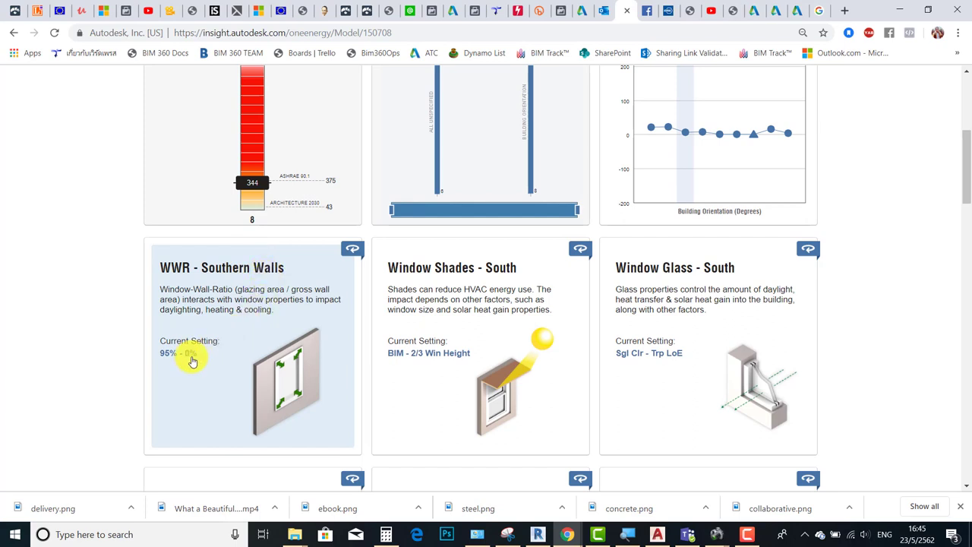
pyautogui.scroll(-1, 228, 335)
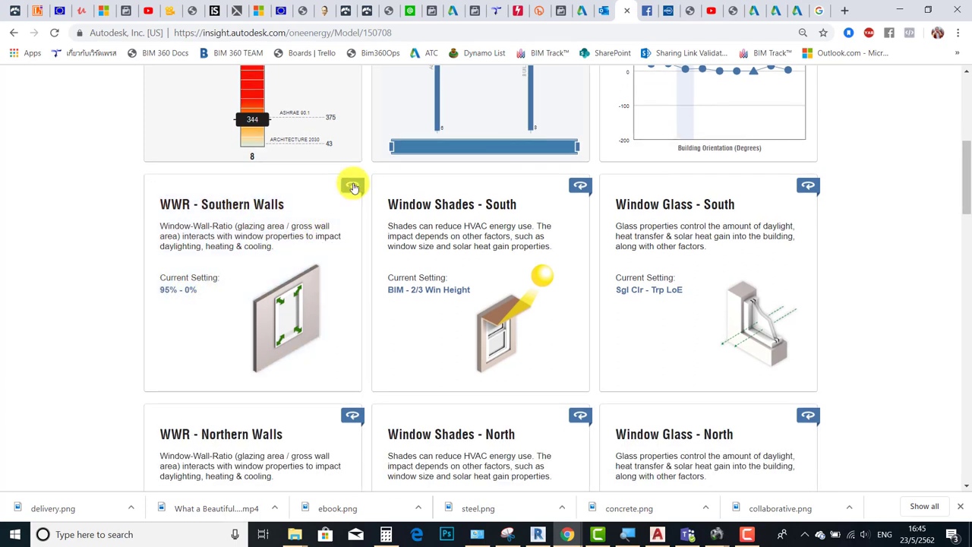
pyautogui.click(352, 187)
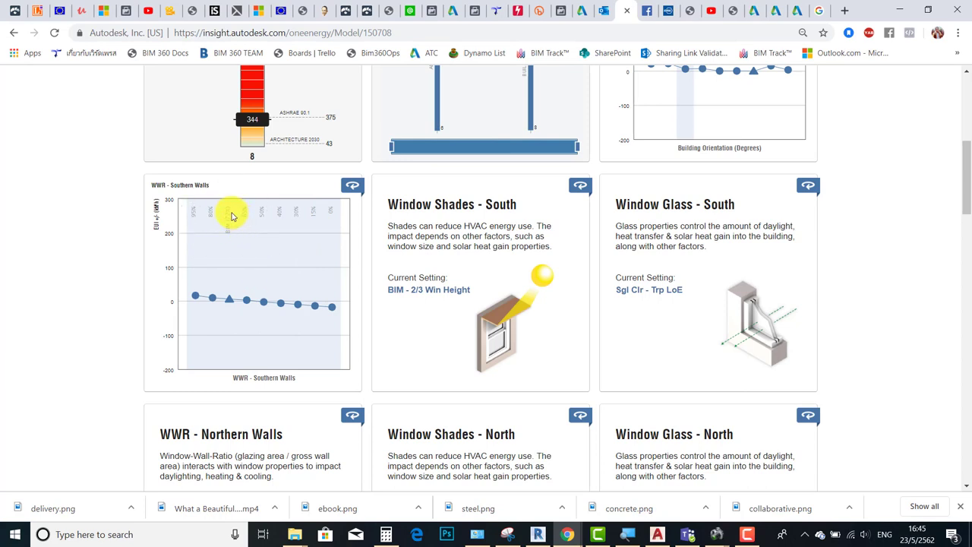
pyautogui.moveTo(229, 298)
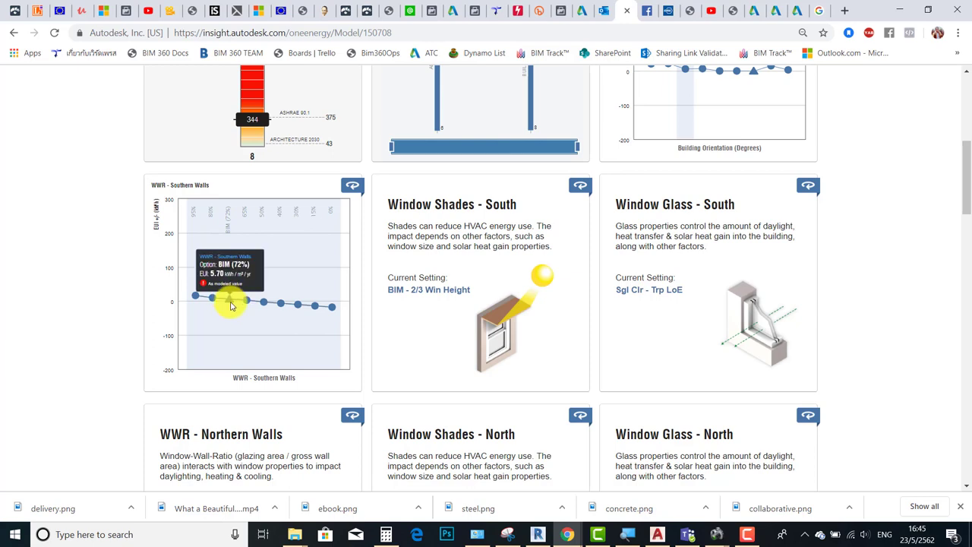
pyautogui.click(231, 303)
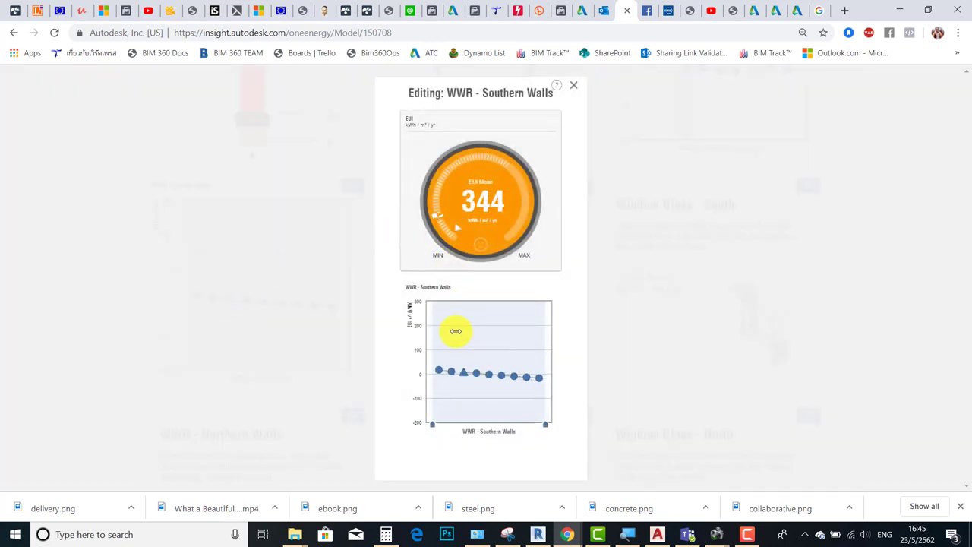
# Narrow the Southern Walls WWR range to a high-ratio band so mean EUI reads 353 kWh/m²/yr.
pyautogui.moveTo(439, 328); pyautogui.dragTo(470, 337)
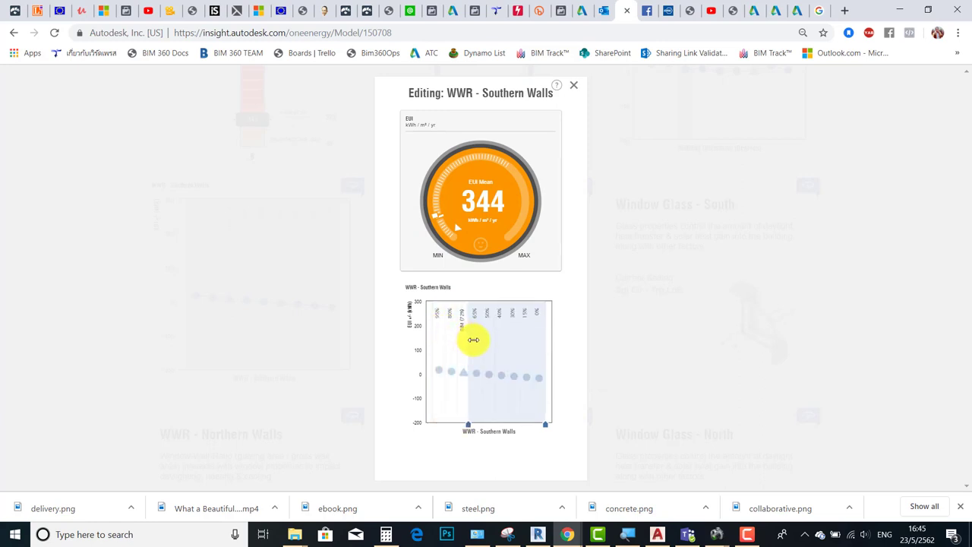
pyautogui.moveTo(473, 340)
pyautogui.mouseDown()
pyautogui.moveTo(501, 343)
pyautogui.moveTo(504, 333)
pyautogui.mouseUp()
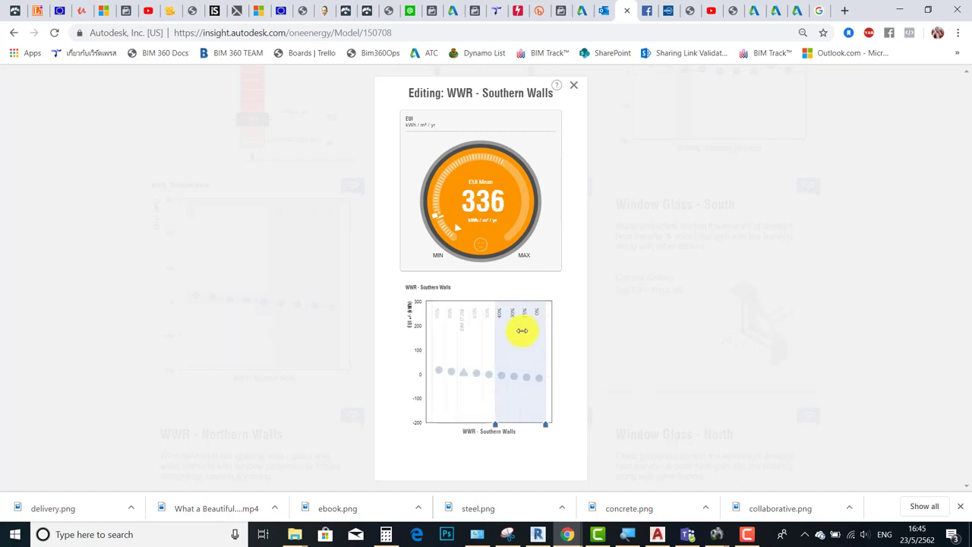
pyautogui.moveTo(501, 374)
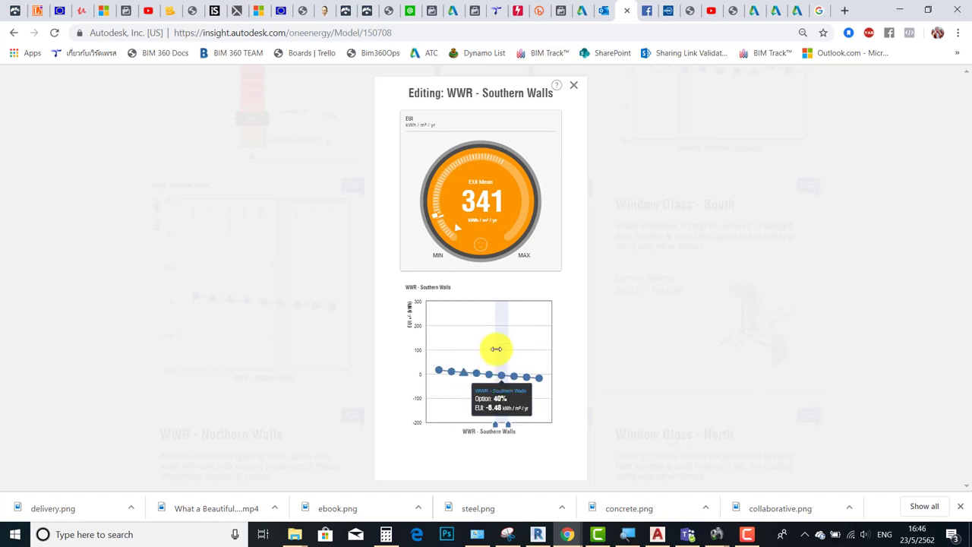
pyautogui.moveTo(494, 348); pyautogui.dragTo(447, 348)
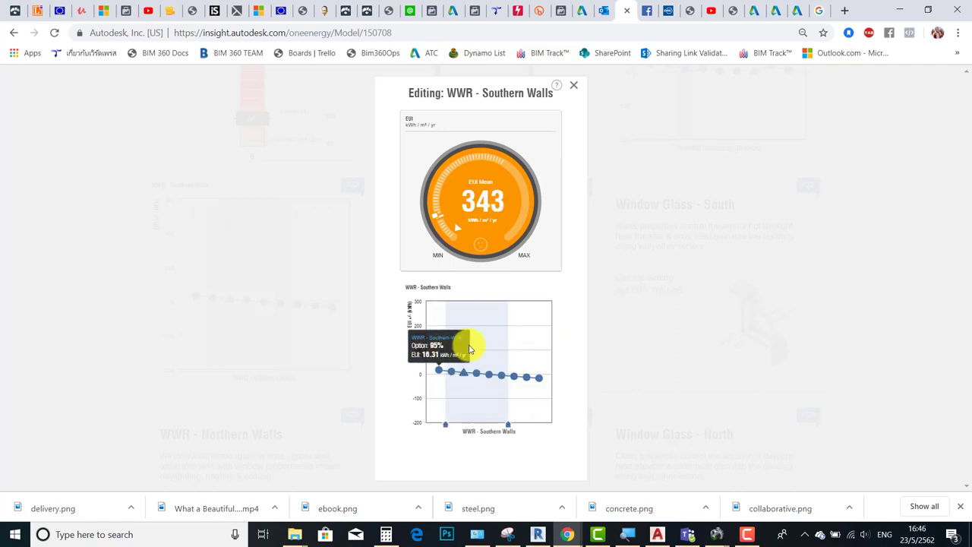
pyautogui.moveTo(508, 332); pyautogui.dragTo(454, 331)
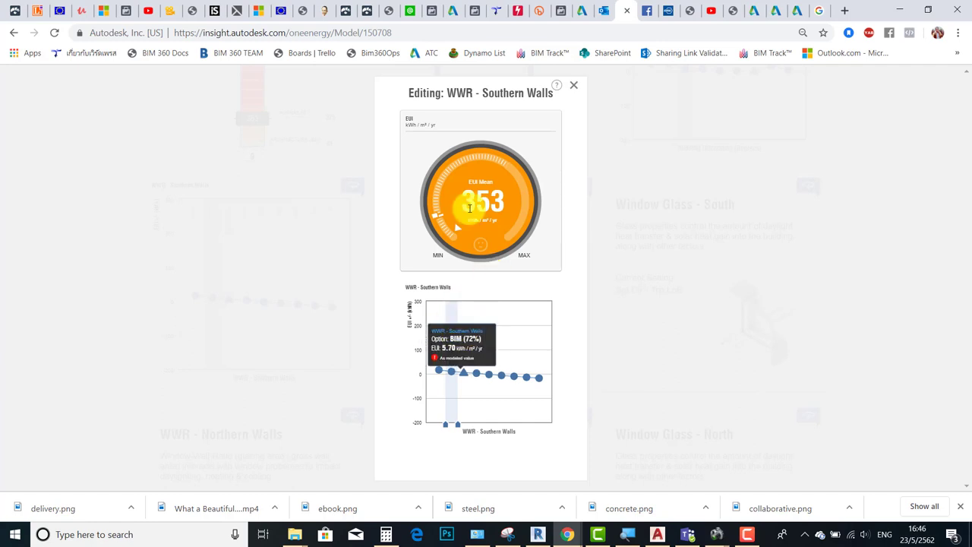
pyautogui.click(575, 88)
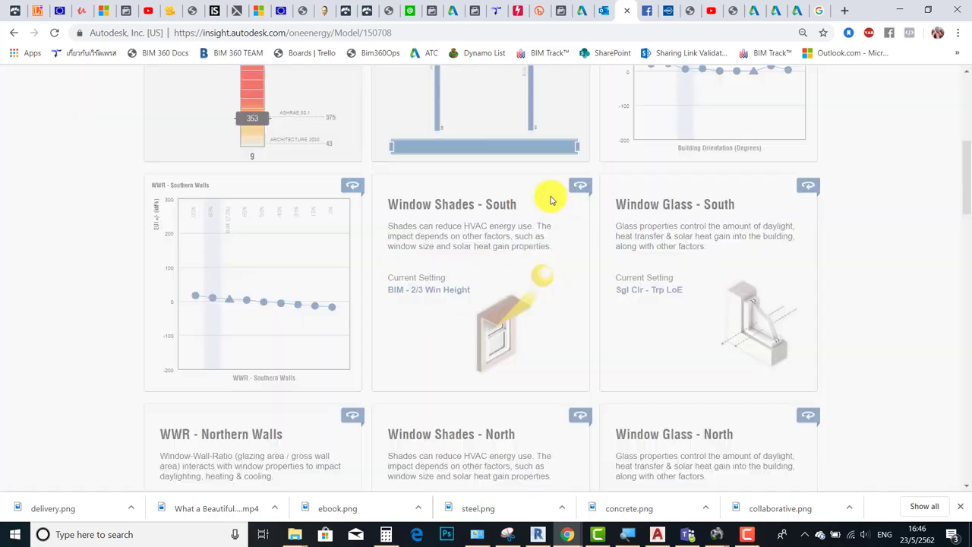
pyautogui.scroll(-3, 467, 256)
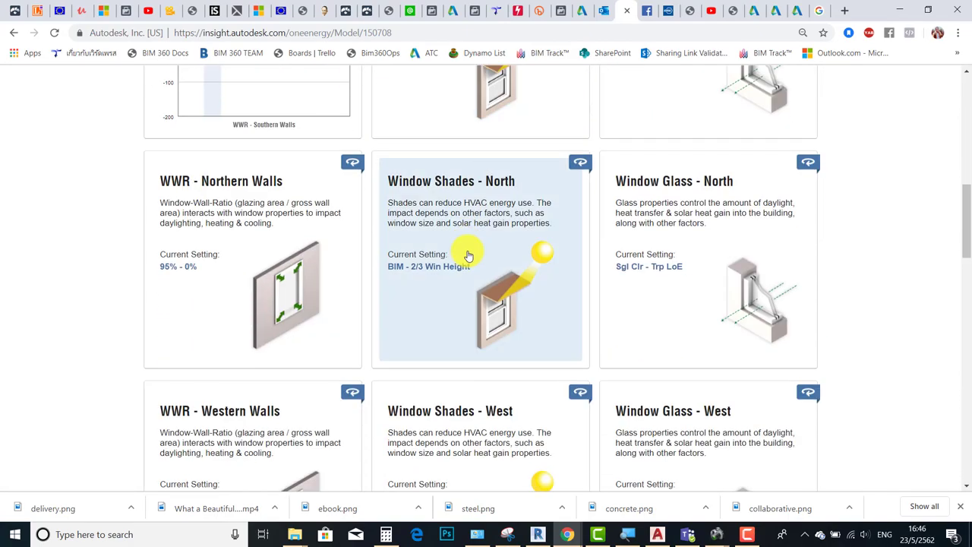
pyautogui.scroll(-4, 454, 254)
pyautogui.scroll(-1, 456, 246)
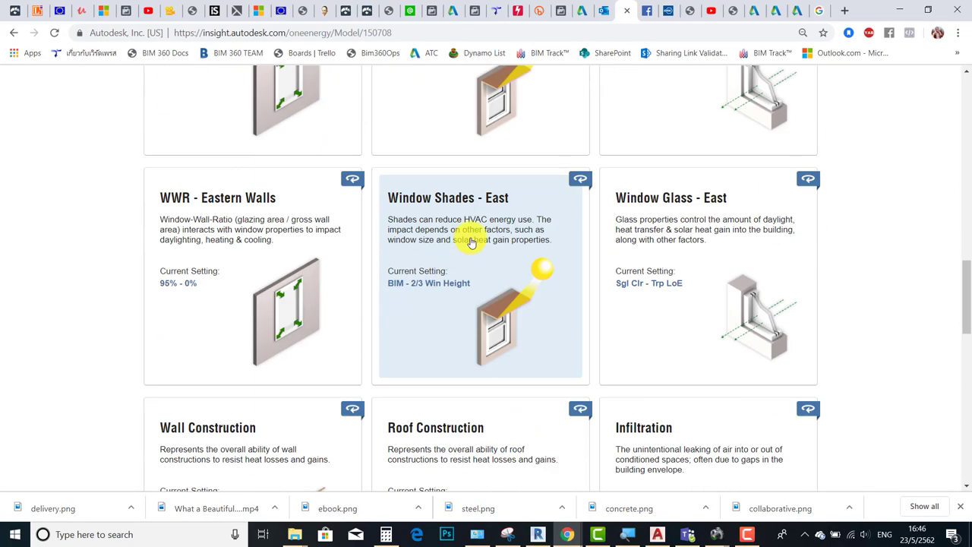
pyautogui.scroll(-3, 433, 251)
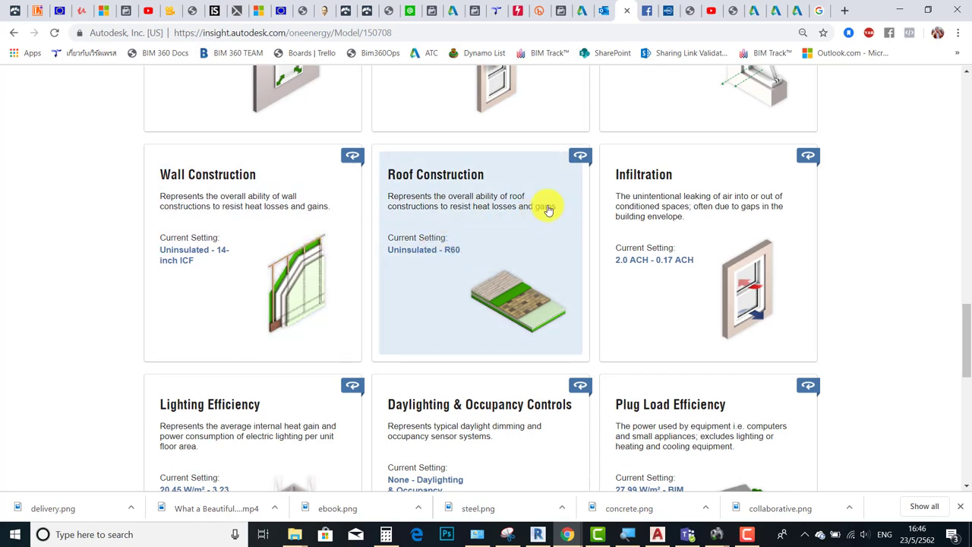
pyautogui.scroll(-1, 456, 254)
pyautogui.scroll(-2, 465, 247)
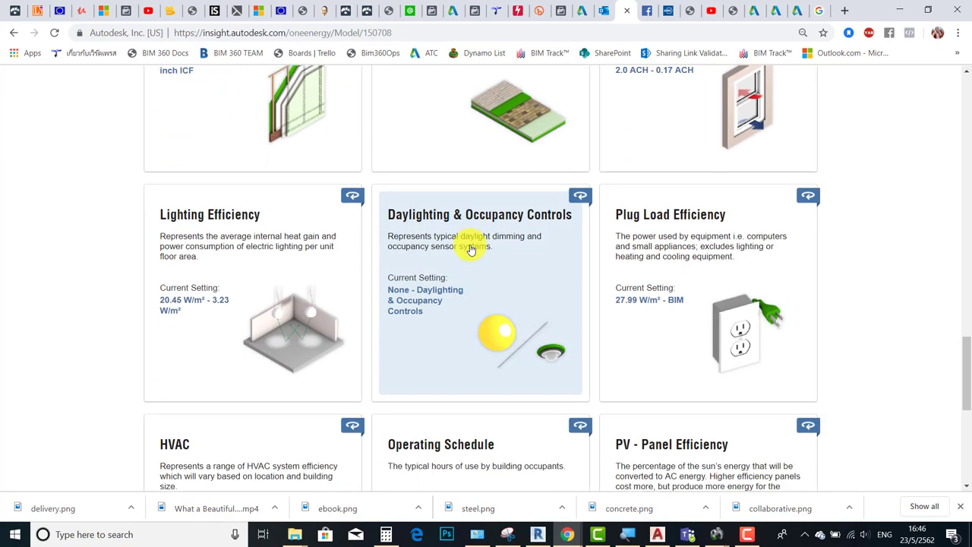
pyautogui.scroll(2, 467, 243)
pyautogui.scroll(-3, 513, 220)
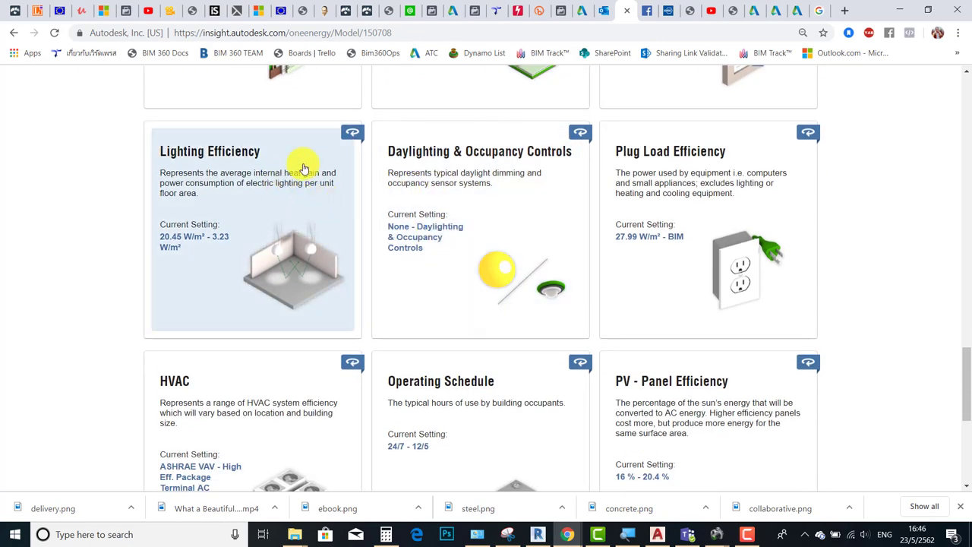
pyautogui.click(353, 133)
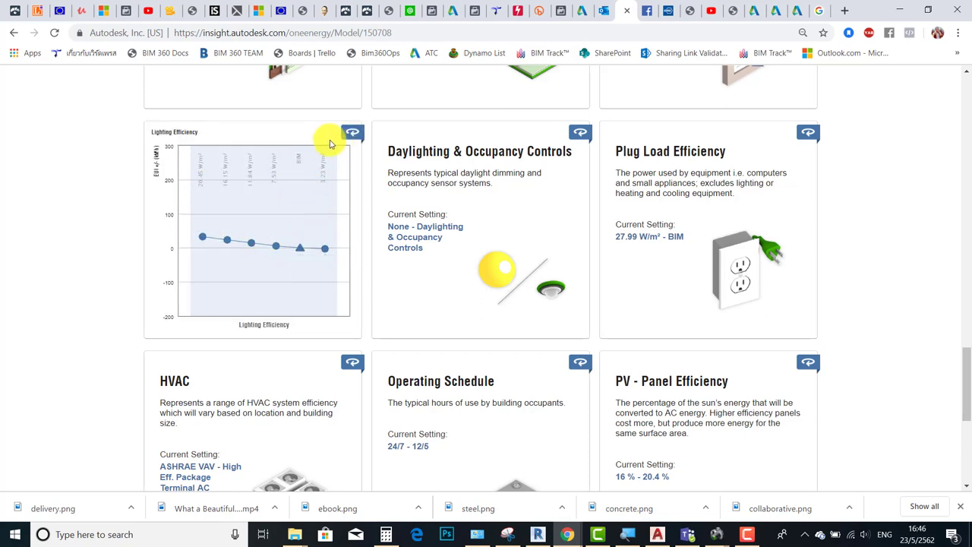
pyautogui.click(353, 132)
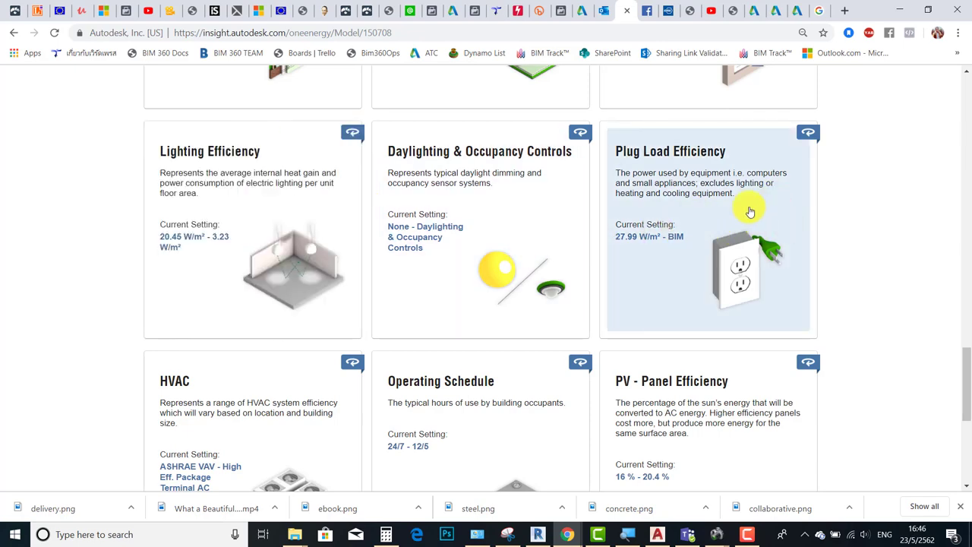
pyautogui.scroll(-3, 750, 212)
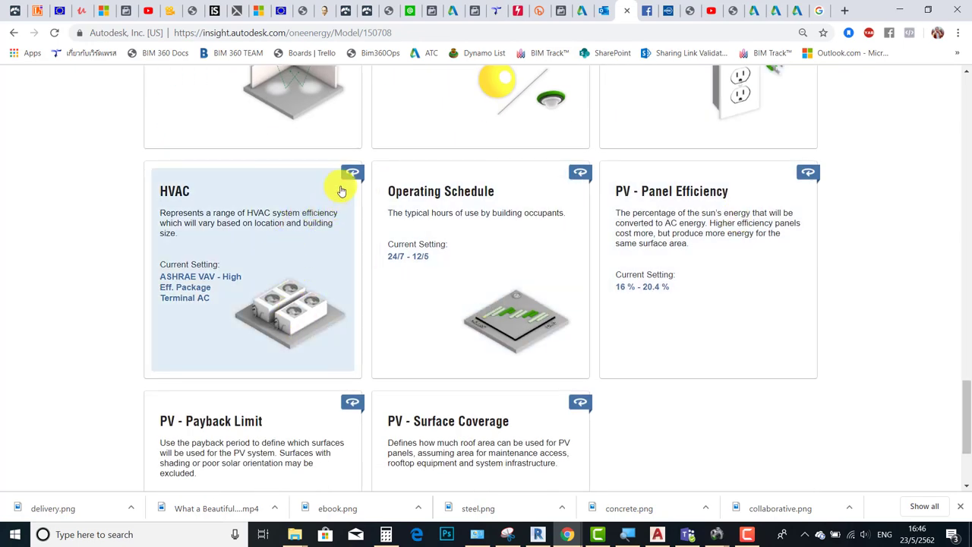
pyautogui.click(352, 172)
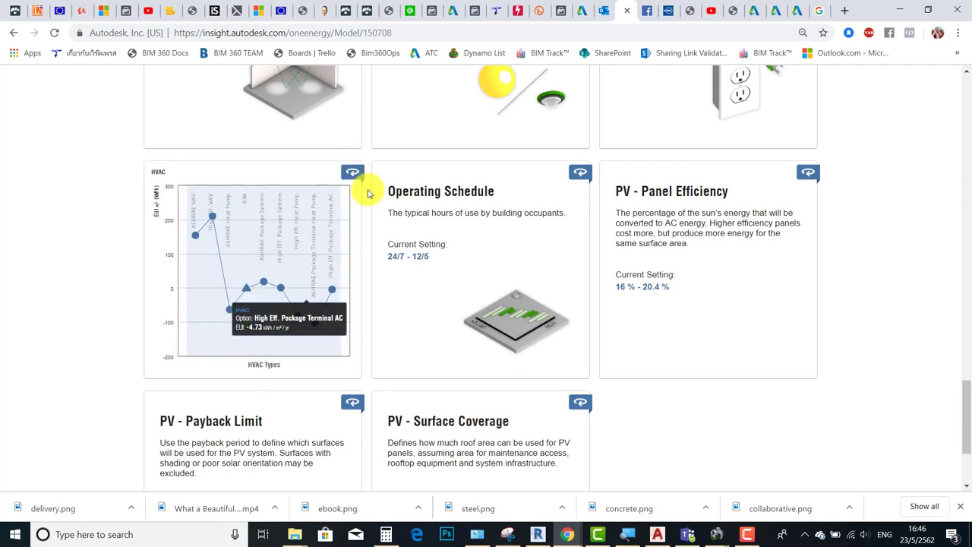
pyautogui.click(352, 173)
pyautogui.scroll(-2, 600, 255)
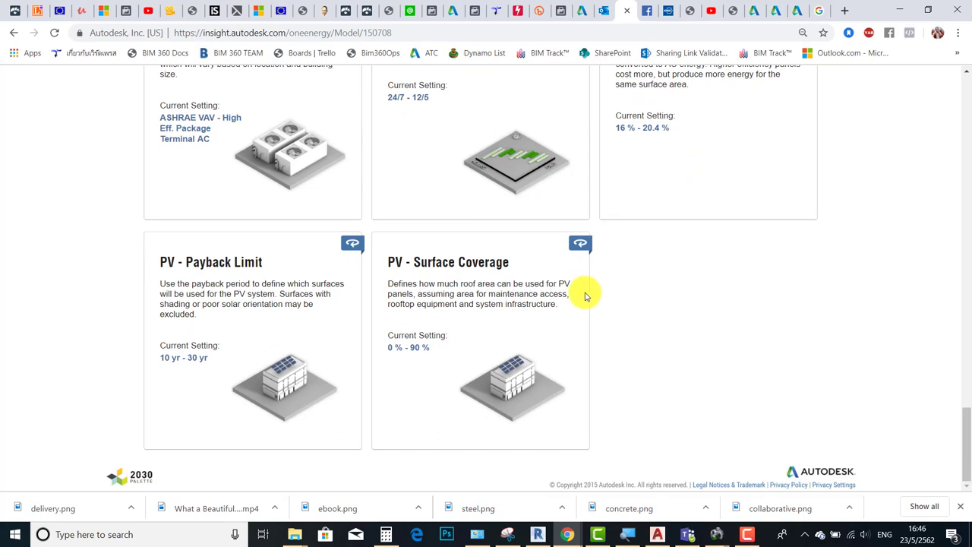
pyautogui.scroll(1, 708, 151)
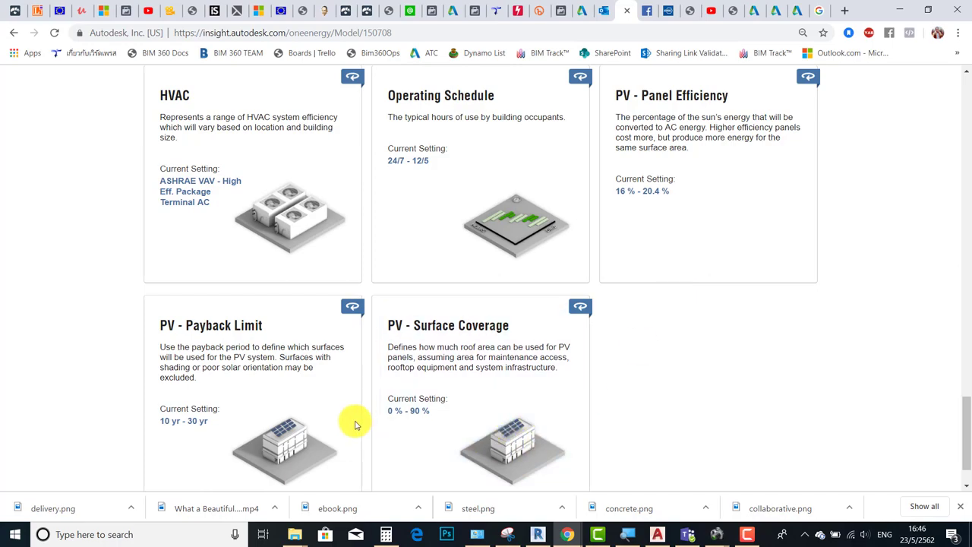
pyautogui.scroll(5, 774, 321)
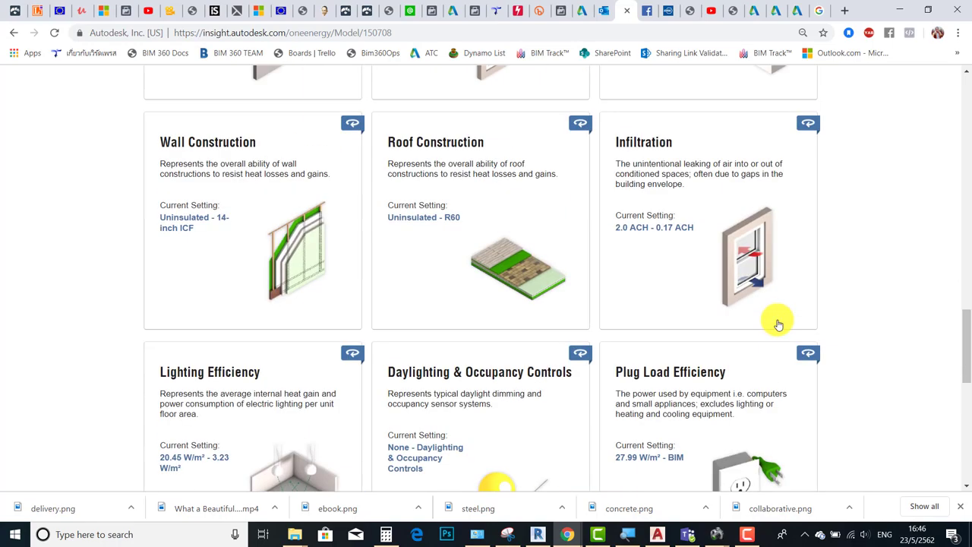
pyautogui.scroll(5, 774, 321)
pyautogui.scroll(5, 775, 322)
pyautogui.scroll(5, 775, 322)
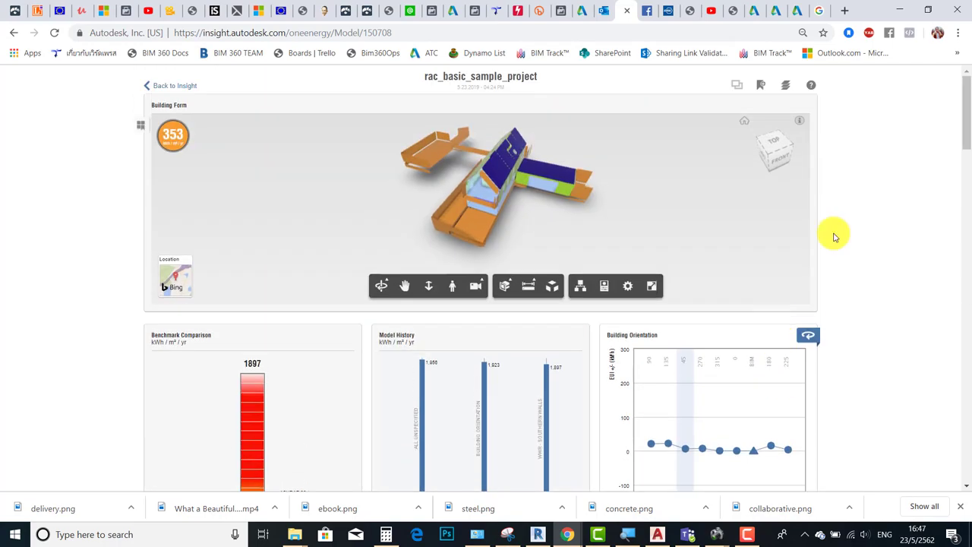